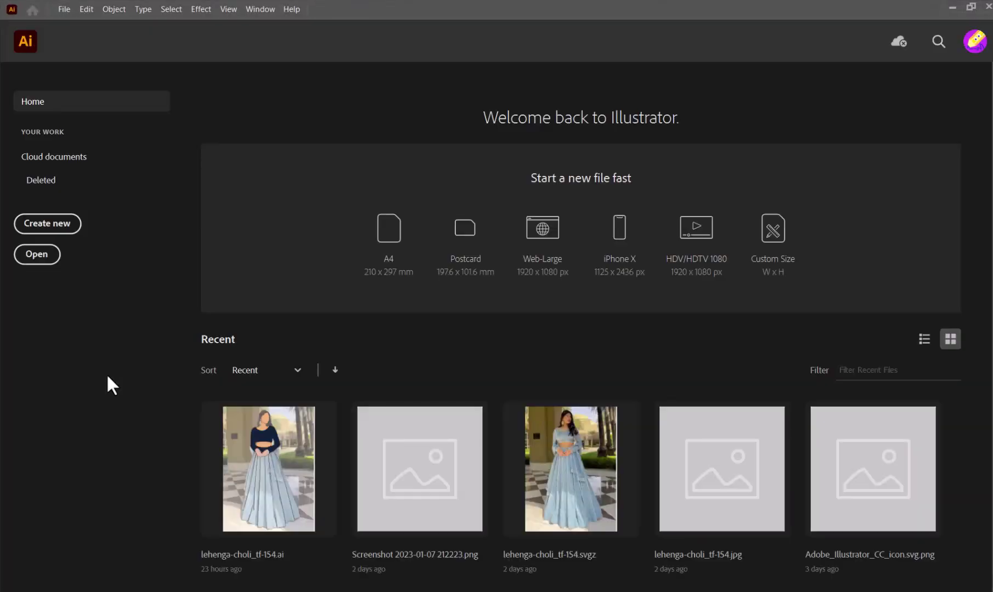
Create a new A4 document and activate the Pen tool.
left_click(415, 255)
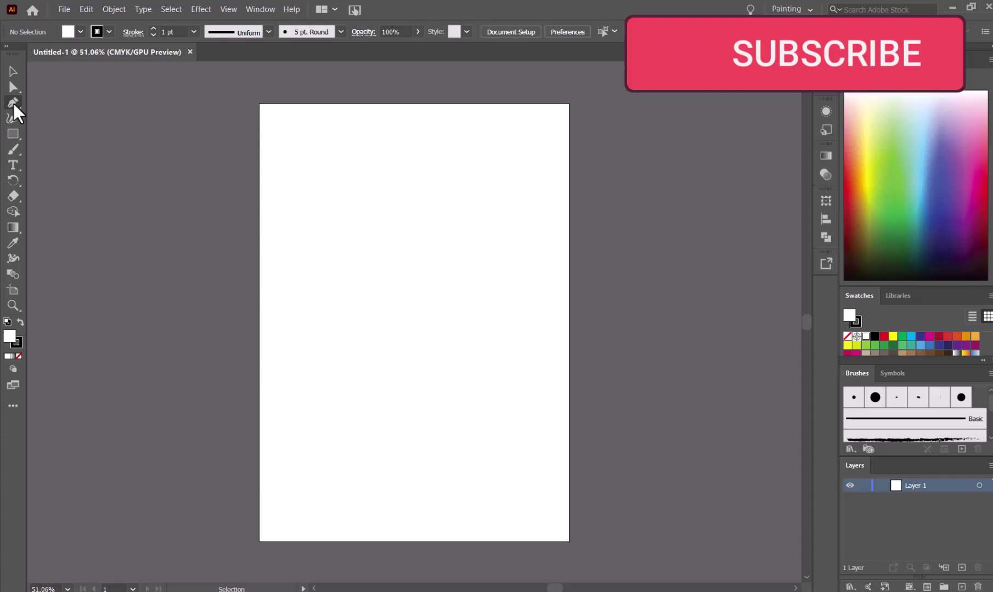
key("ctrl+equal")
key("ctrl+equal")
key("ctrl+equal")
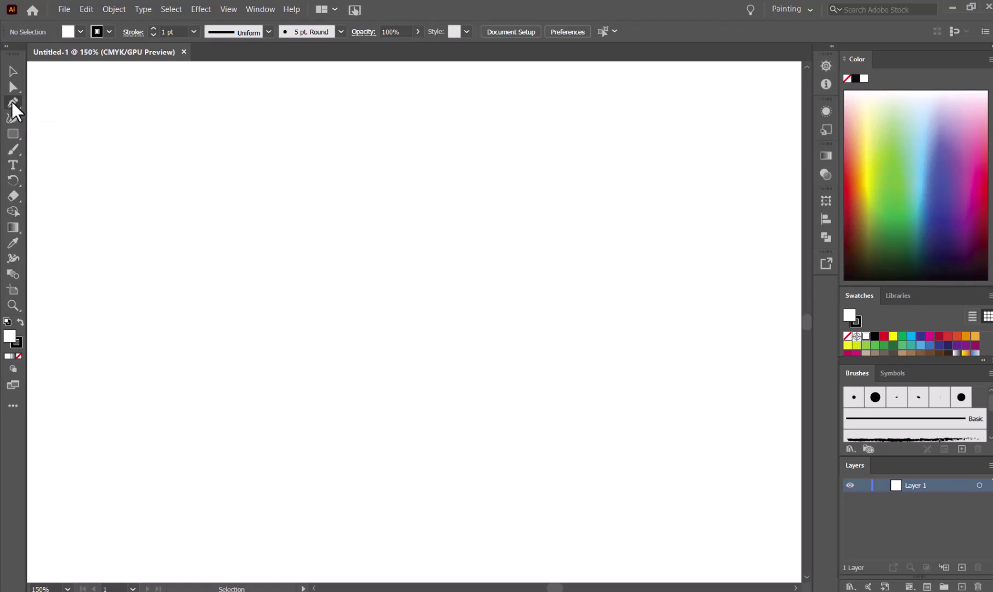
key("p")
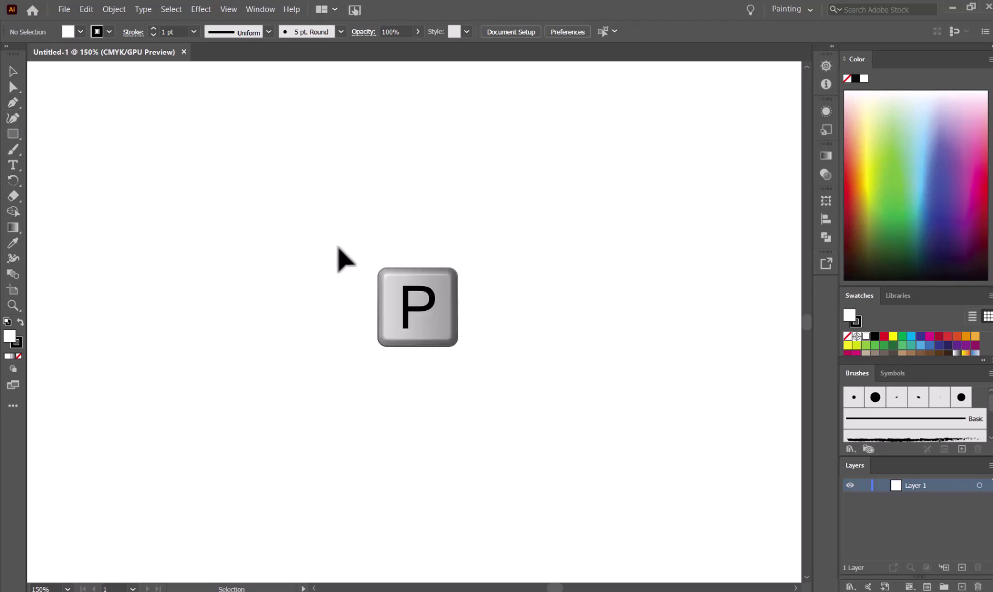
key("p")
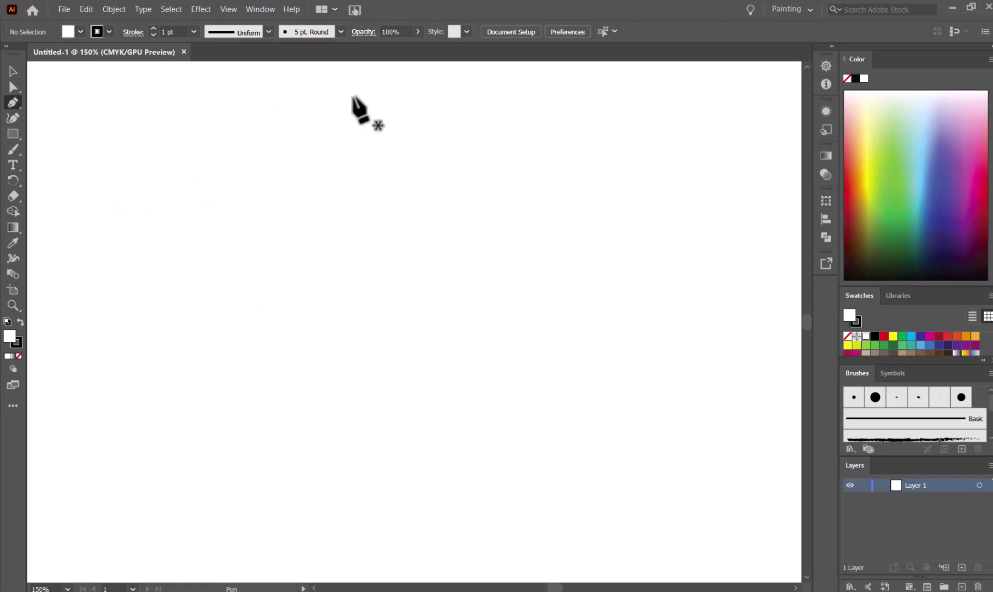
Paint a winding freehand stroke across the artboard with the Paintbrush tool, and delete it.
left_click(11, 150)
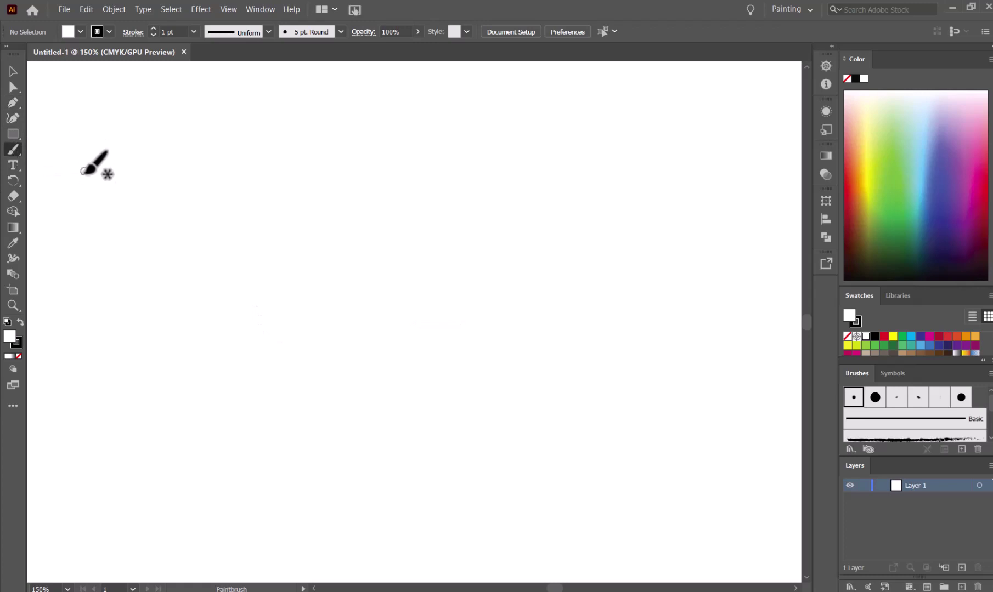
mouse_move(212, 250)
left_mouse_down()
mouse_move(212, 225)
mouse_move(272, 205)
mouse_move(335, 269)
mouse_move(335, 309)
mouse_move(385, 363)
mouse_move(529, 310)
mouse_move(427, 192)
mouse_move(580, 134)
mouse_move(634, 309)
mouse_move(552, 380)
left_mouse_up()
left_click(13, 67)
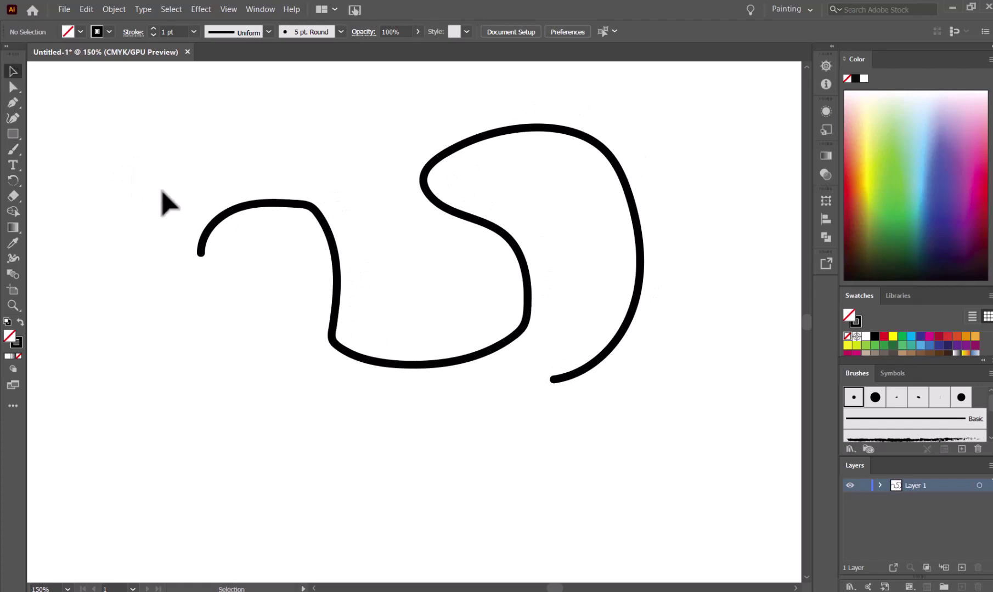
left_click(299, 202)
left_click(299, 202)
key("Delete")
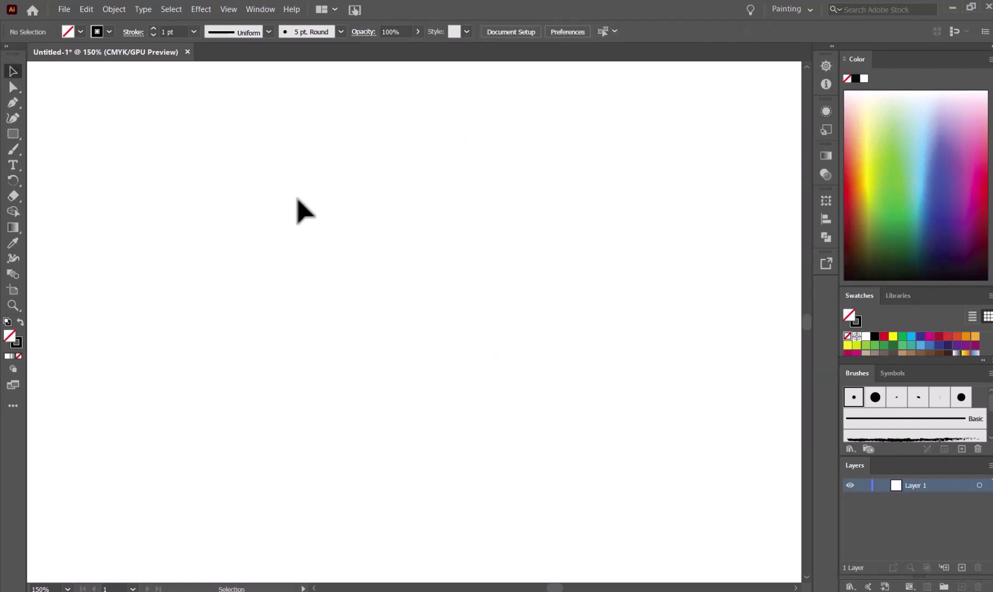
Start a Pen path by placing its first anchor point on the empty artboard.
left_click(13, 103)
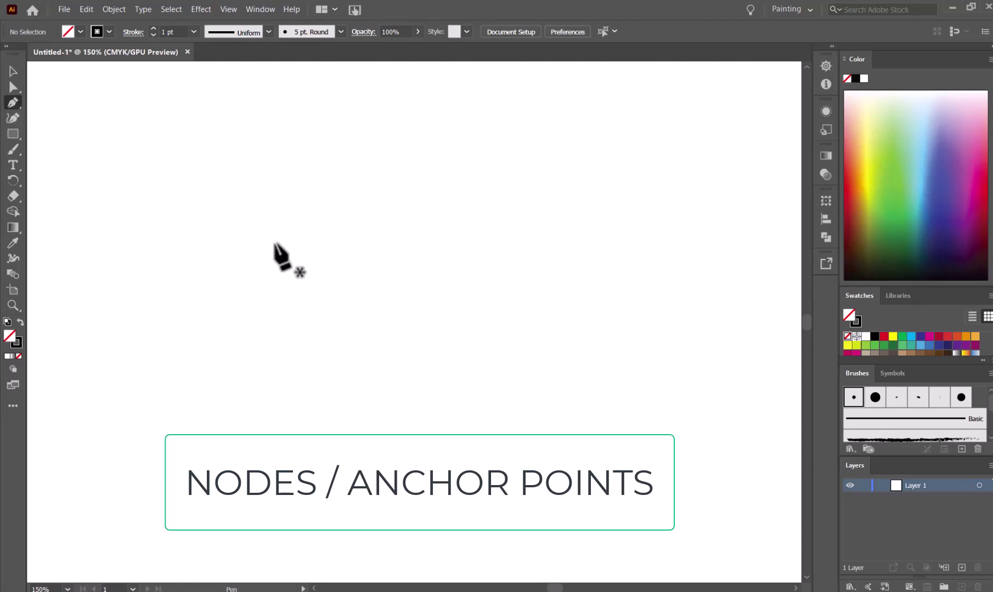
left_click(179, 245)
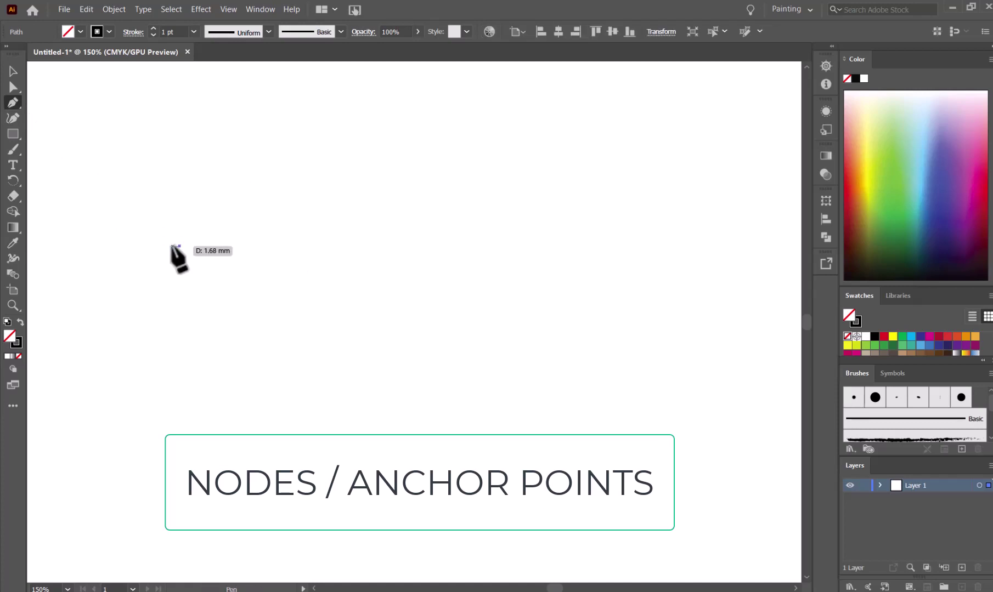
key("ctrl+equal")
key("ctrl+equal")
key("ctrl+equal")
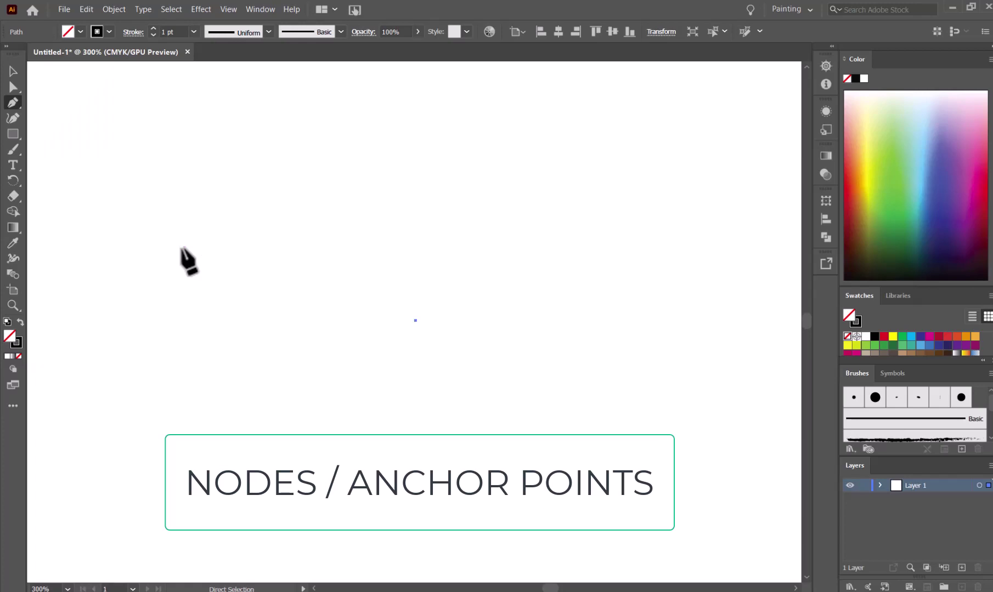
key("ctrl+equal")
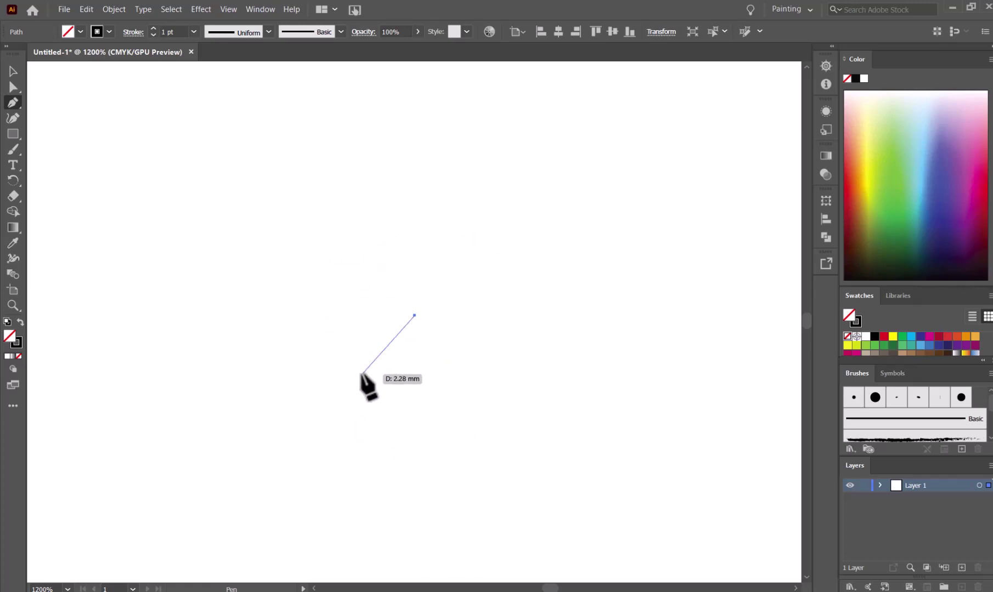
Practise panning and zooming around the first anchor point while keeping the Pen path active.
key("space")
left_click_drag(362, 371, 355, 219)
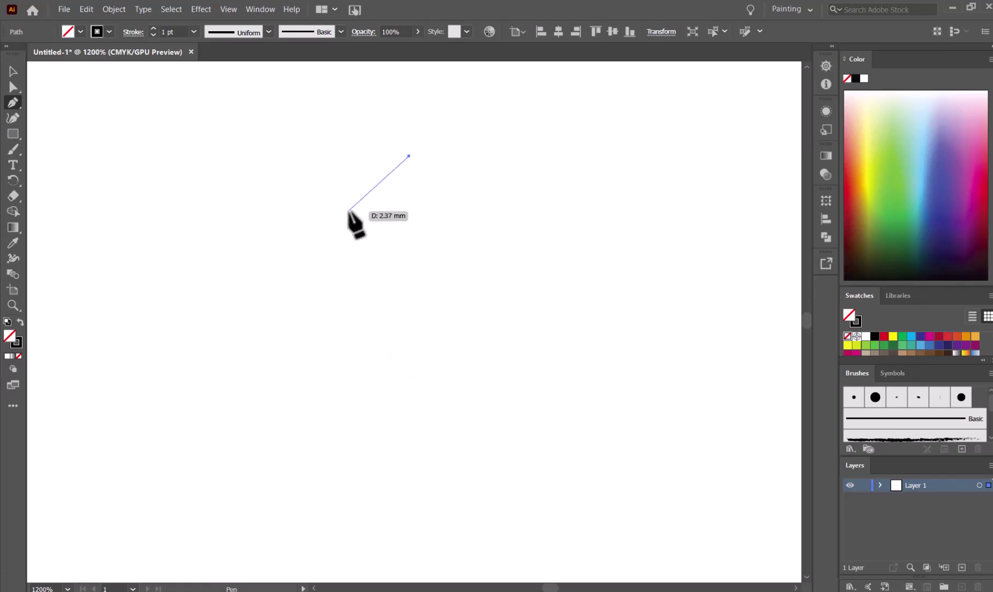
key("space")
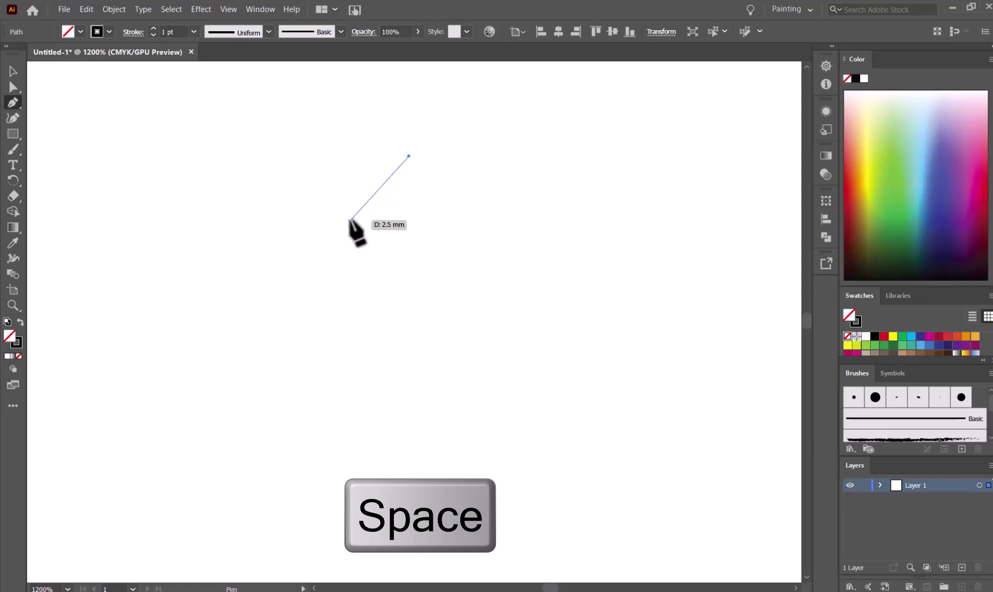
key("space")
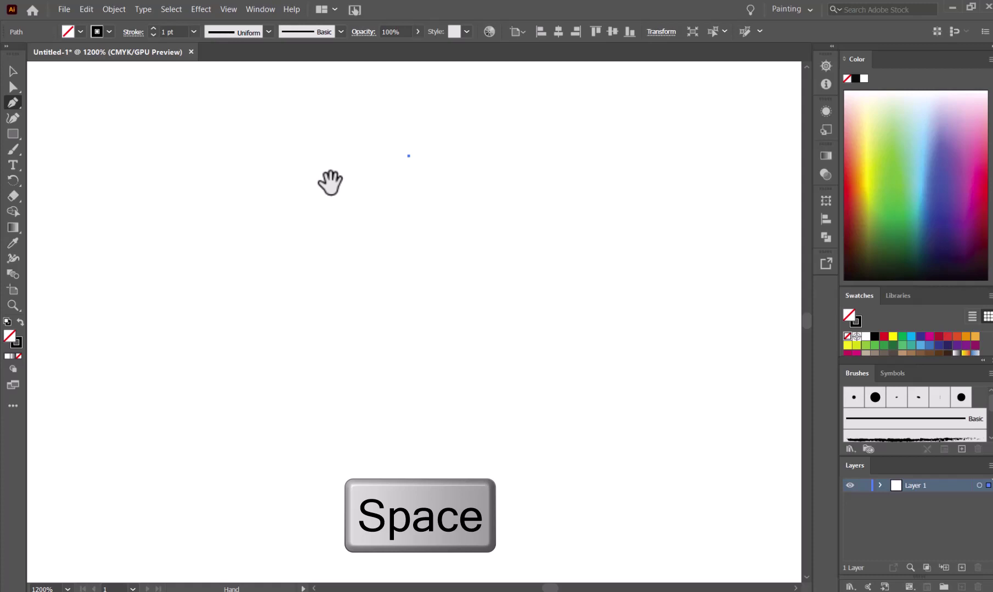
left_click_drag(329, 183, 382, 591)
key("ctrl+minus")
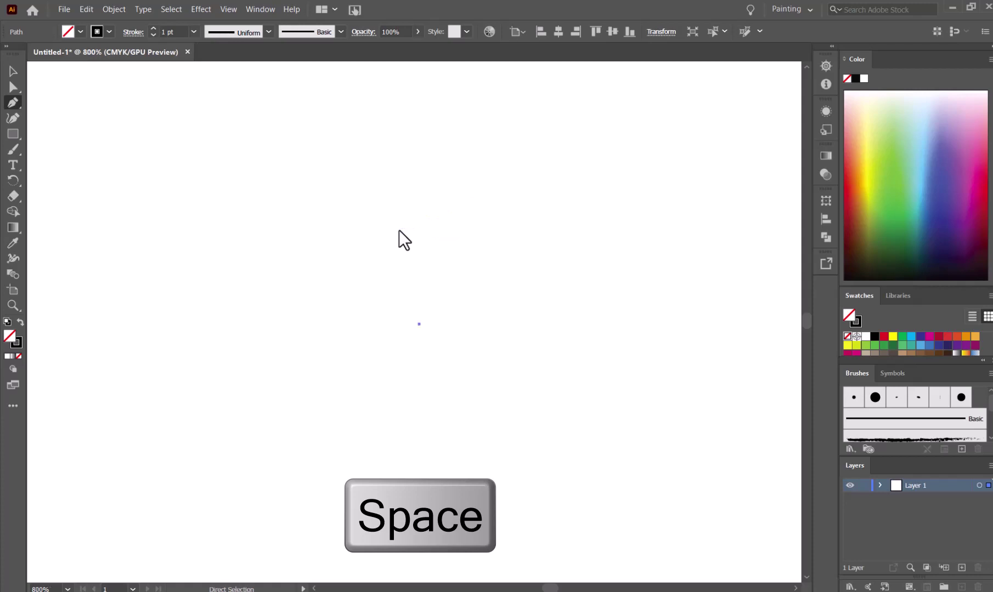
key("ctrl+minus")
key("ctrl+minus")
key("ctrl+minus")
key("ctrl+minus")
key("ctrl+minus")
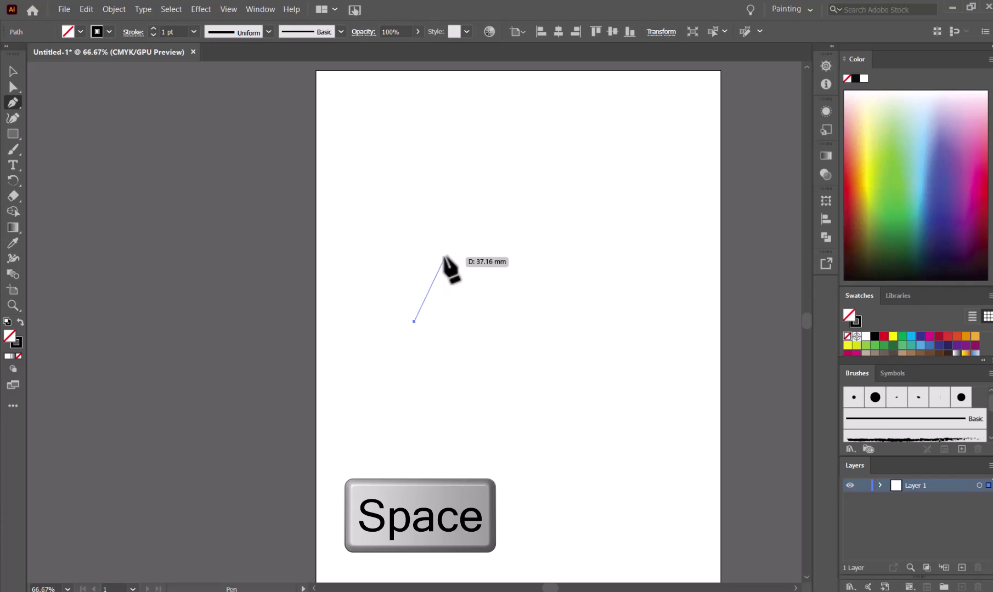
key("space")
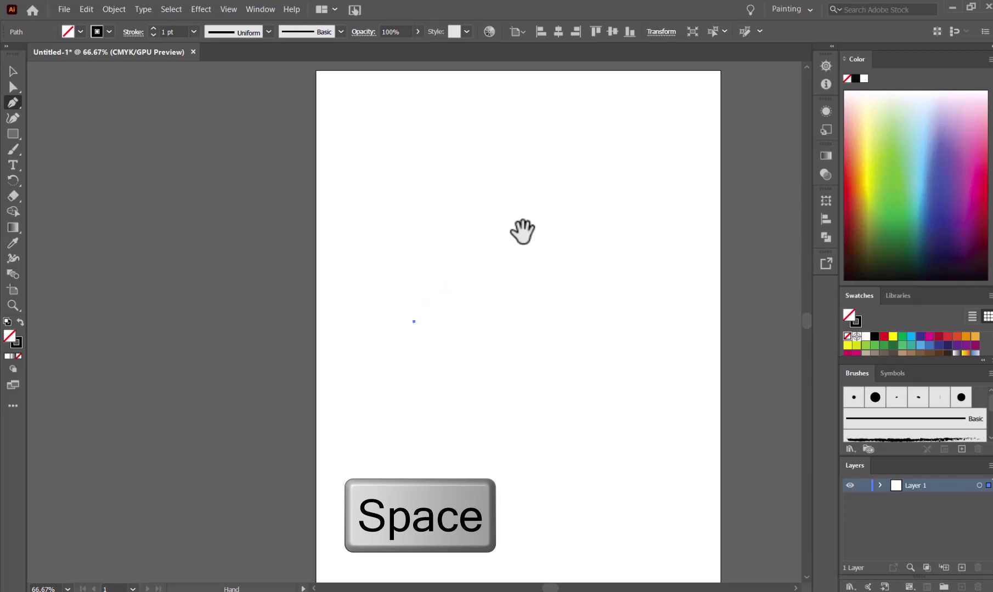
left_click_drag(522, 231, 489, 194)
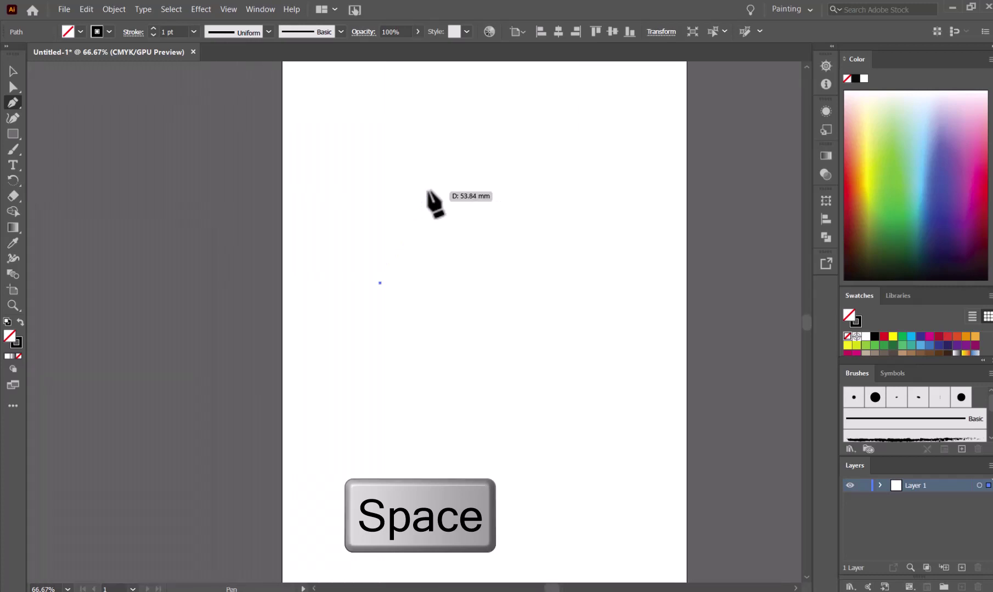
key("ctrl+equal")
key("ctrl+equal")
key("ctrl+equal")
key("ctrl+equal")
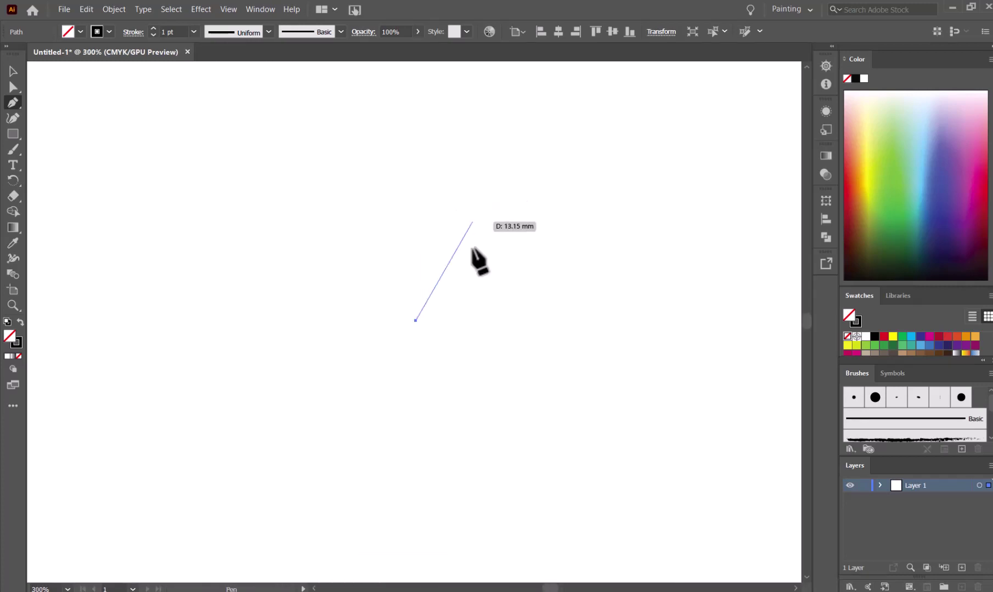
Add a second anchor below and to the left, forming a diagonal segment about 9.3 mm long, and end the path open.
left_click_drag(431, 324, 292, 57)
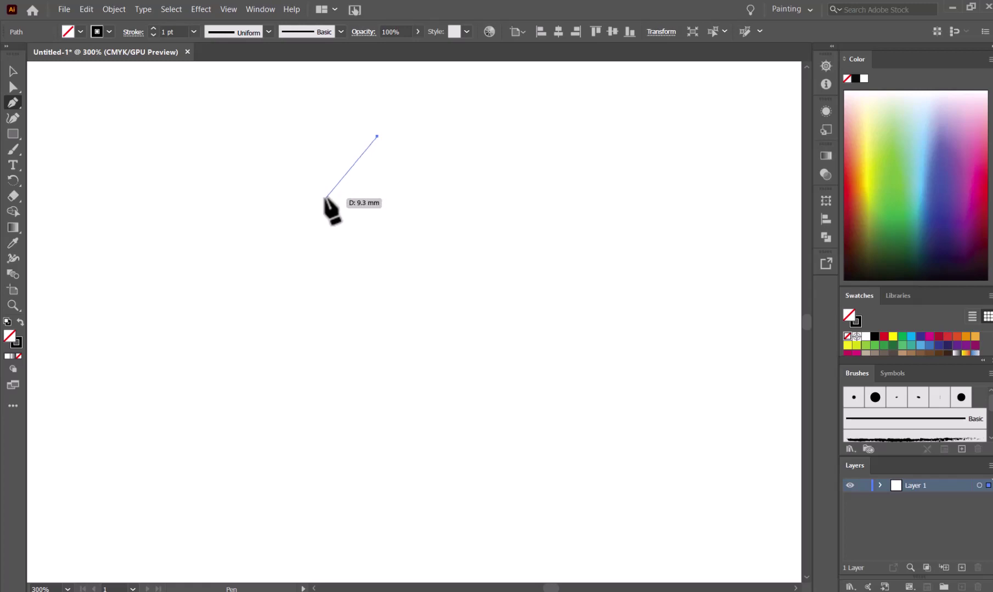
left_click(325, 198)
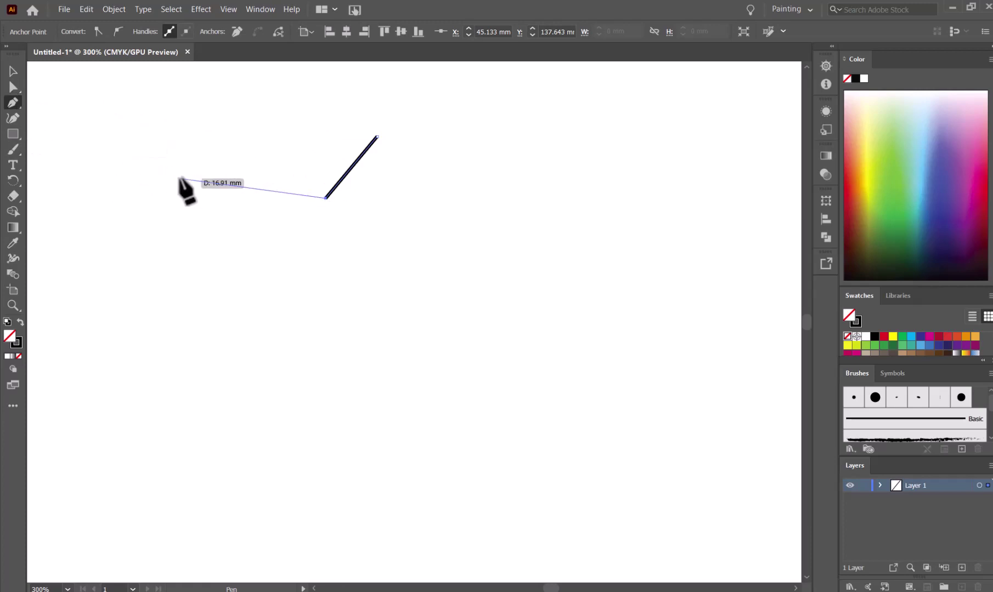
key("Escape")
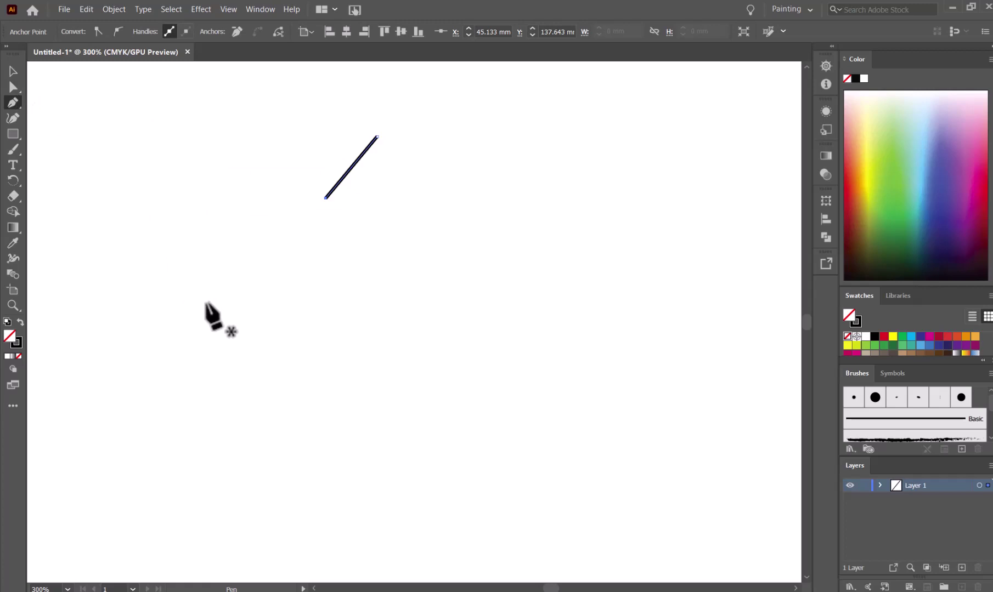
Draw a closed four-sided Pen path about 23 mm wide and 9 mm tall below the diagonal line, ending on its starting anchor.
left_click(178, 295)
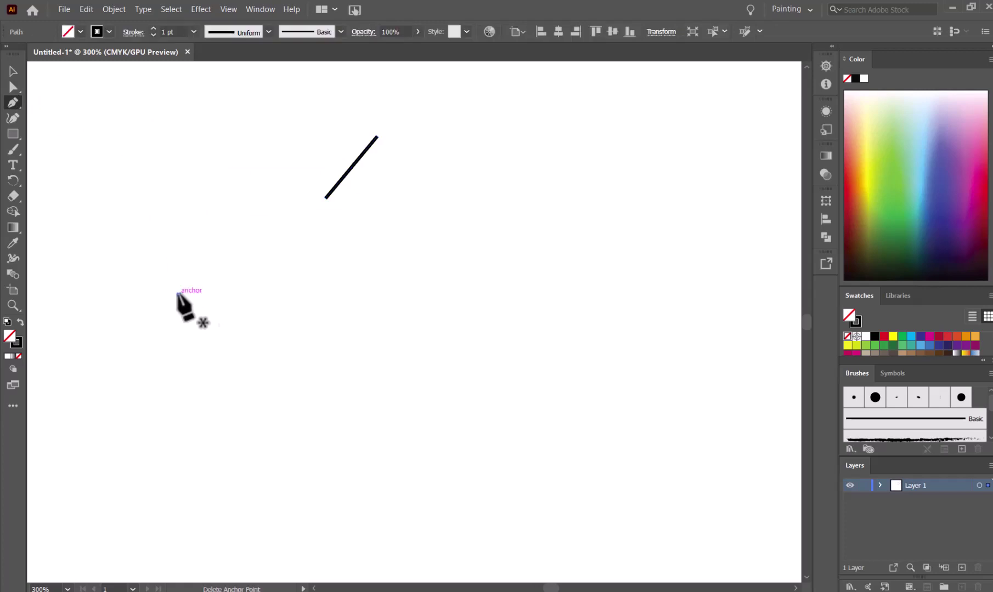
left_click(377, 293)
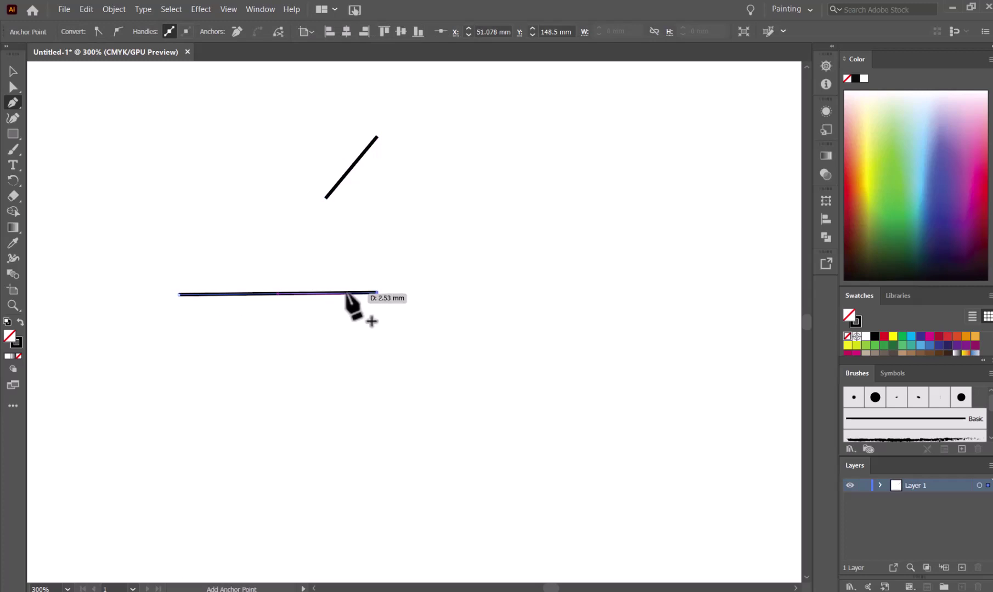
left_click(377, 367)
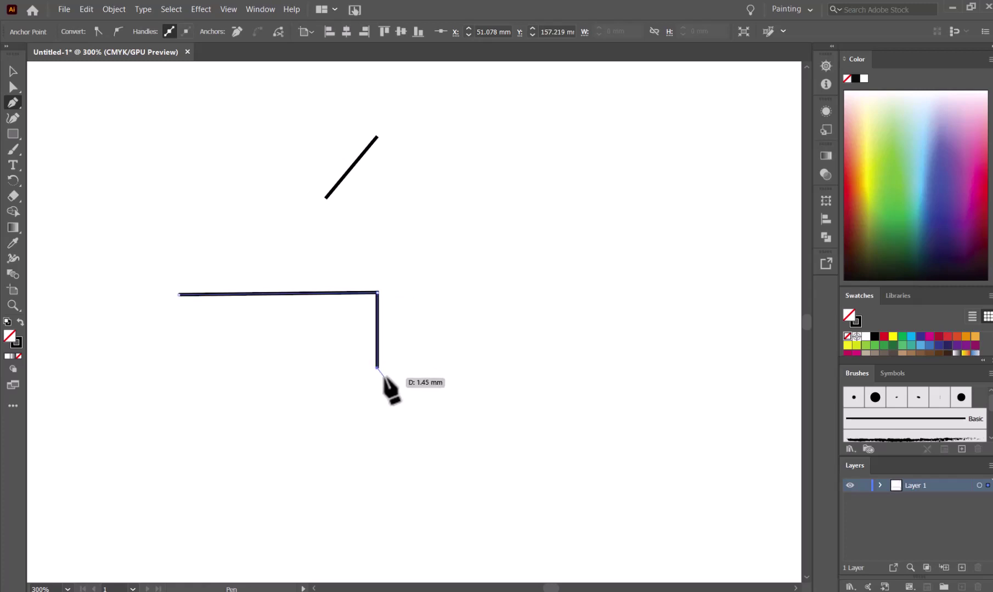
left_click(176, 371)
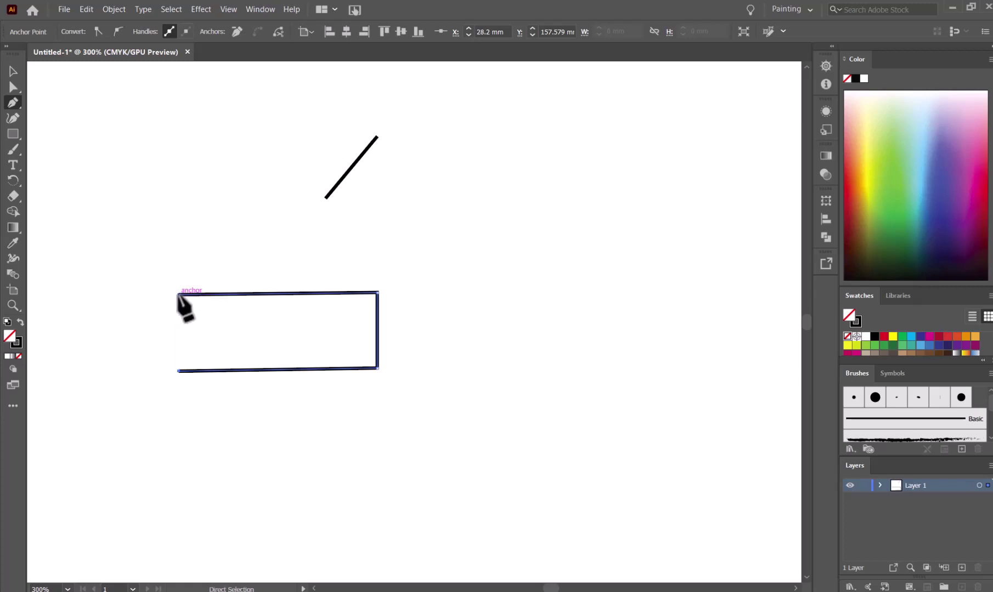
key("ctrl+equal")
key("ctrl+equal")
key("ctrl+equal")
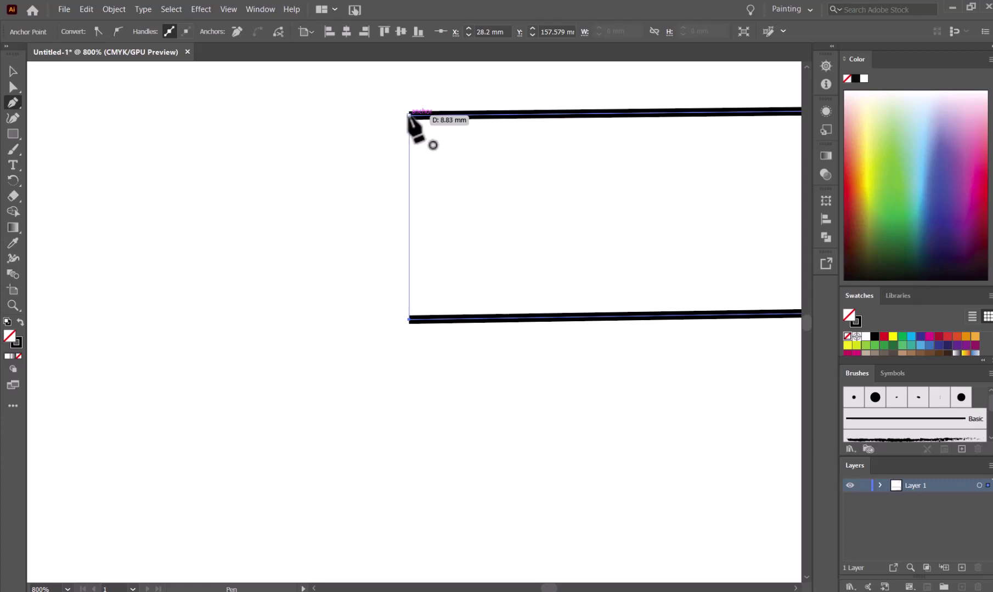
key("ctrl+equal")
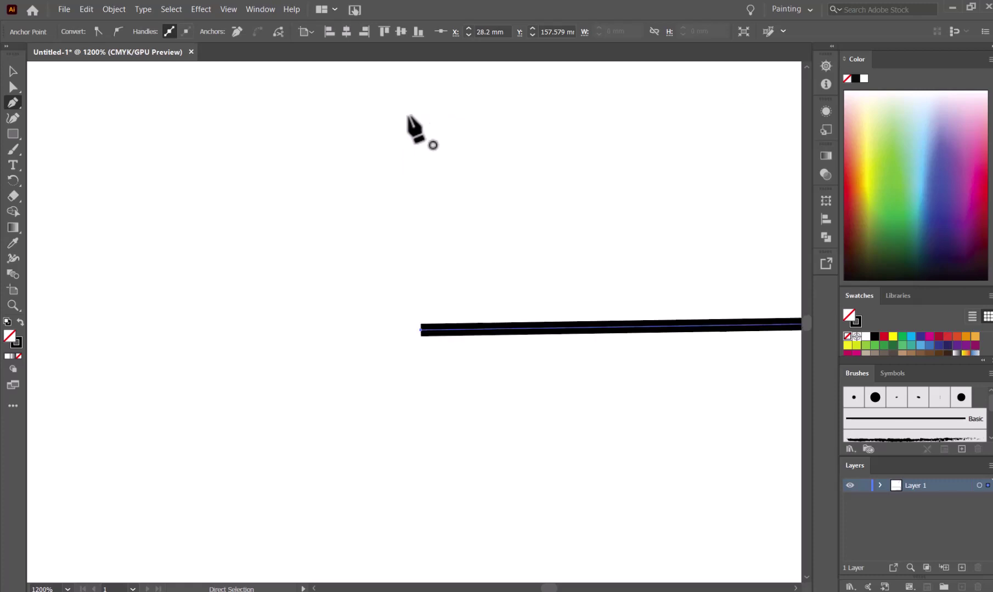
key("space")
left_click_drag(459, 124, 372, 230)
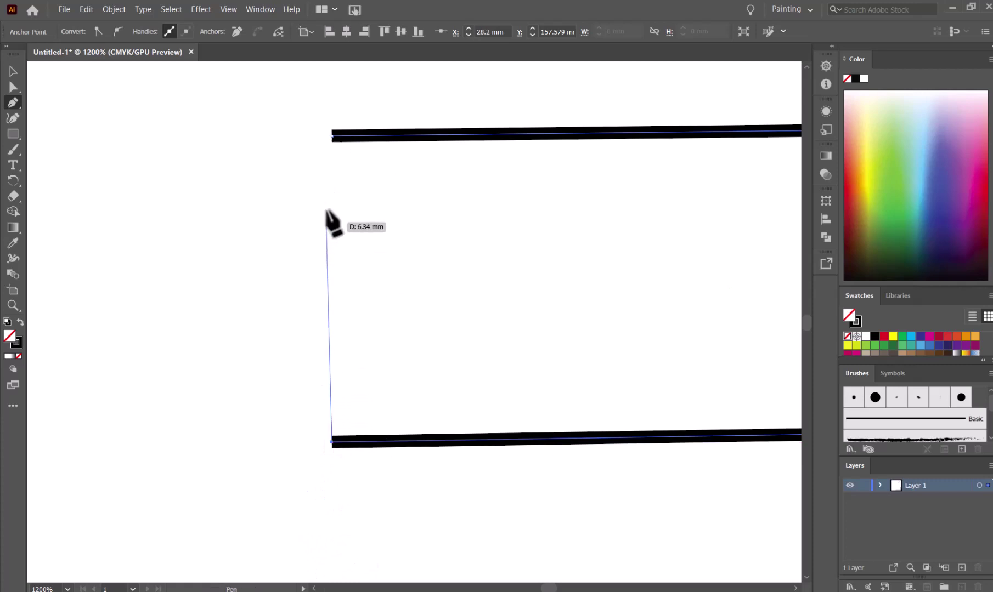
left_click(332, 134)
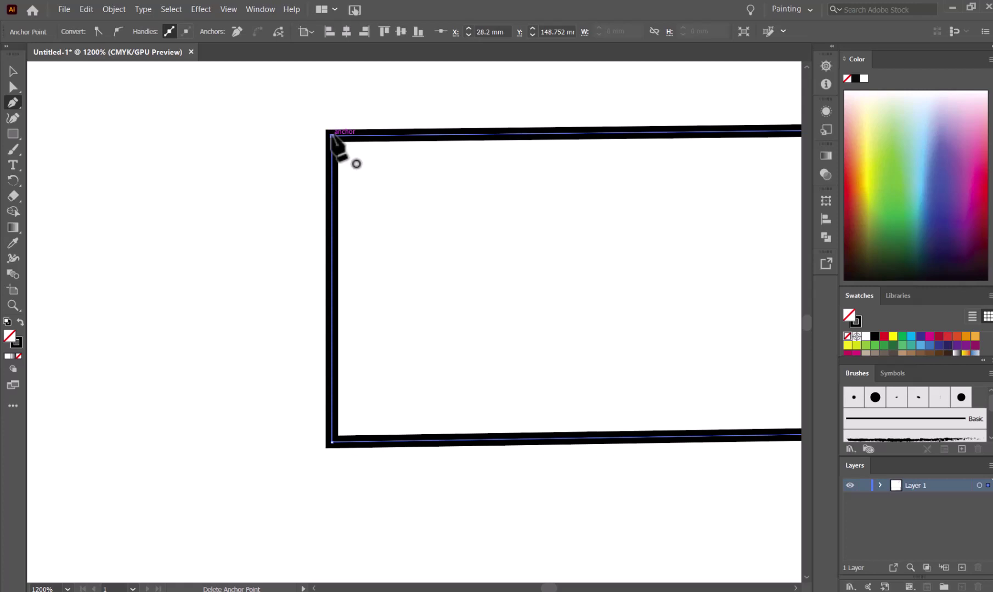
Select the closed rectangular shape and fill it with light blue.
key("ctrl+minus")
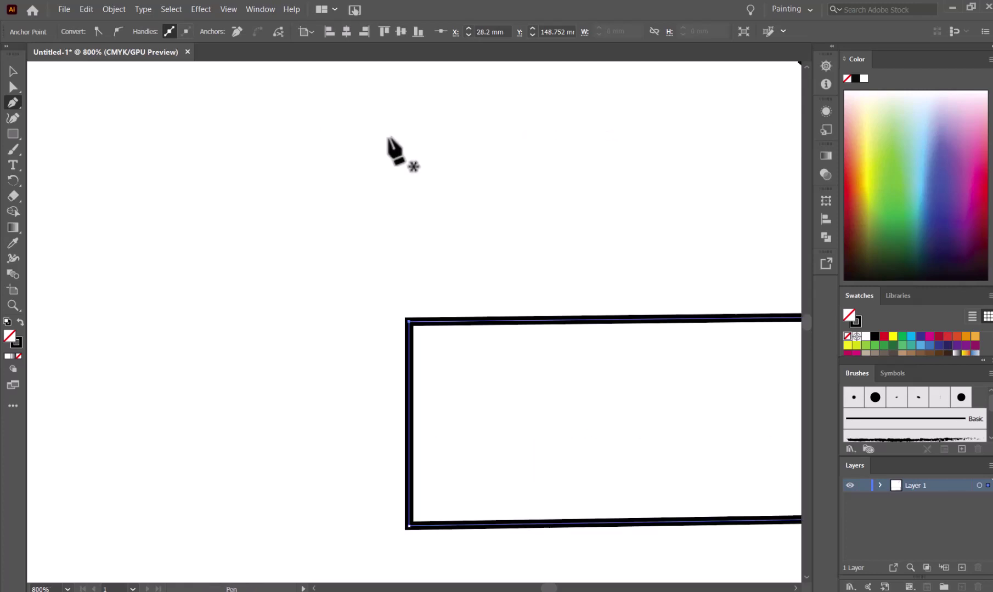
left_click_drag(693, 263, 421, 182)
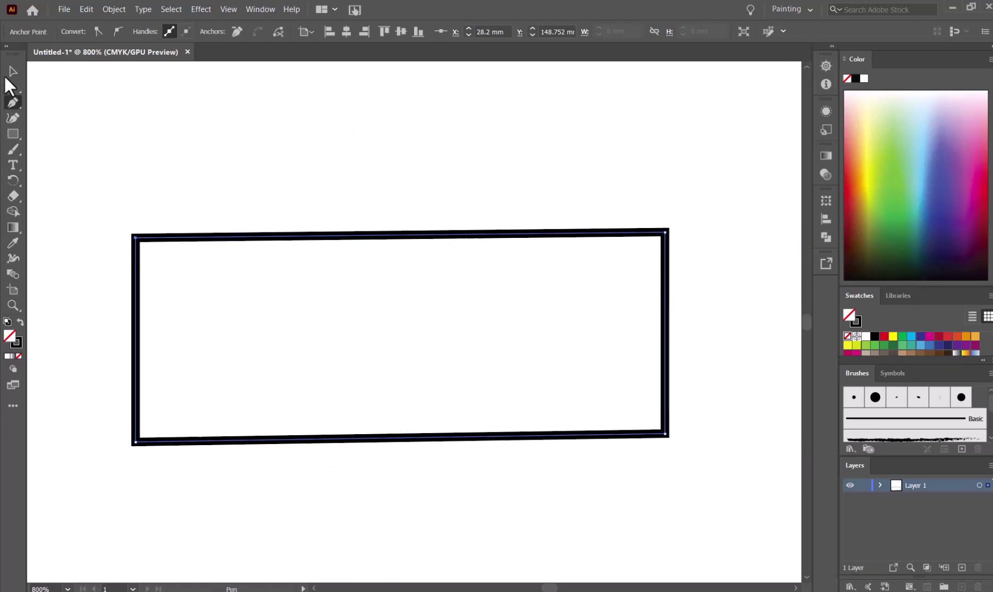
left_click(11, 68)
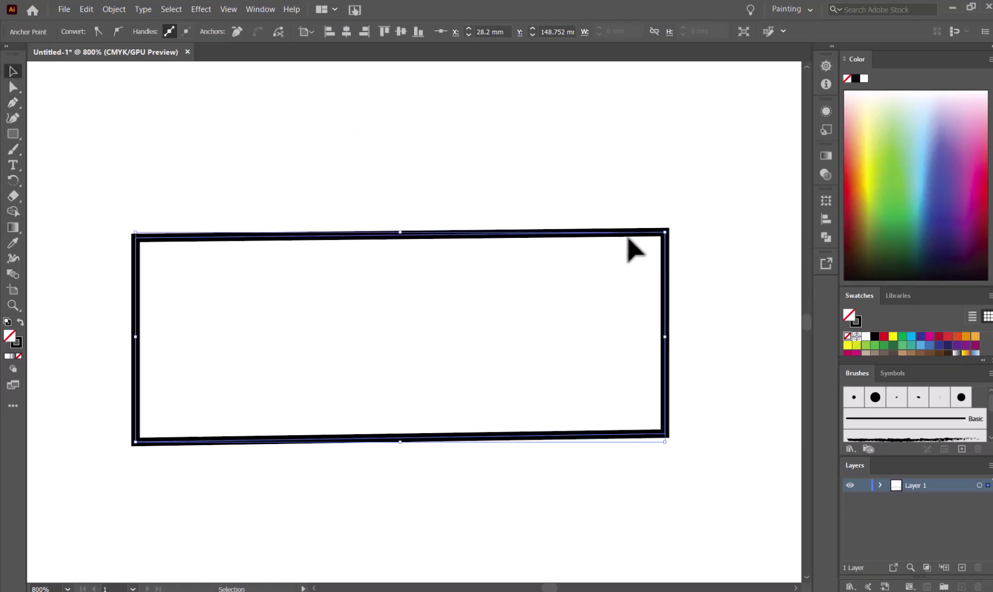
left_click(857, 174)
left_click(872, 152)
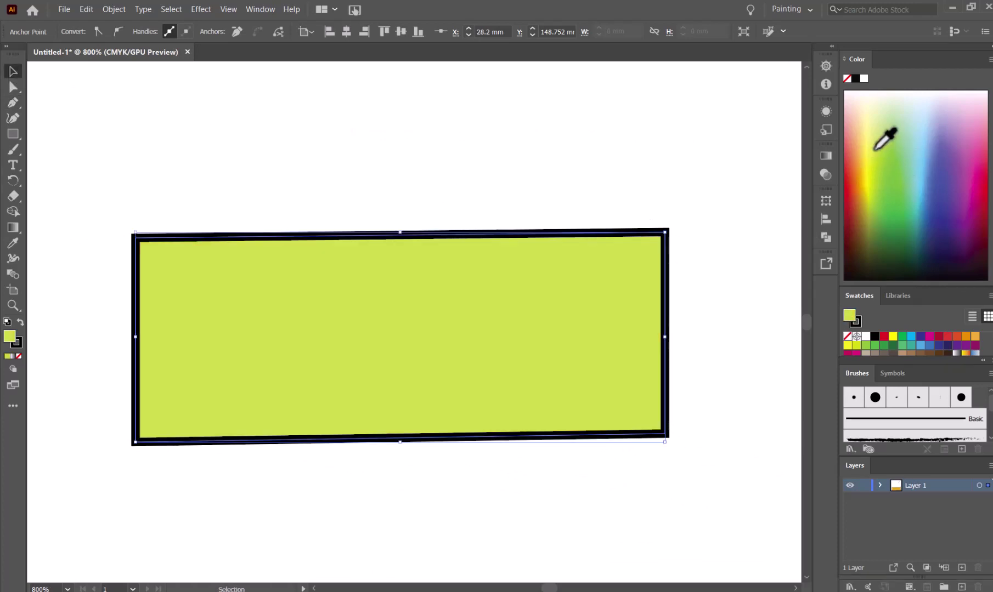
left_click(930, 203)
left_click(927, 185)
left_click(918, 174)
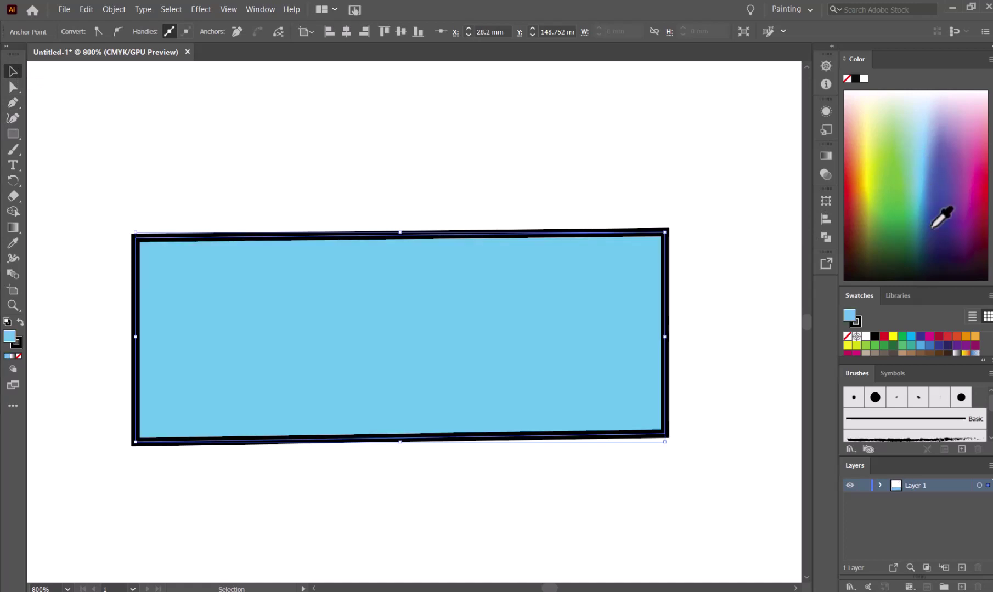
Try several fill colours on the rectangular shape, including blue and green, and settle on dark purple.
left_click(932, 235)
left_click(950, 163)
left_click(927, 156)
left_click(874, 137)
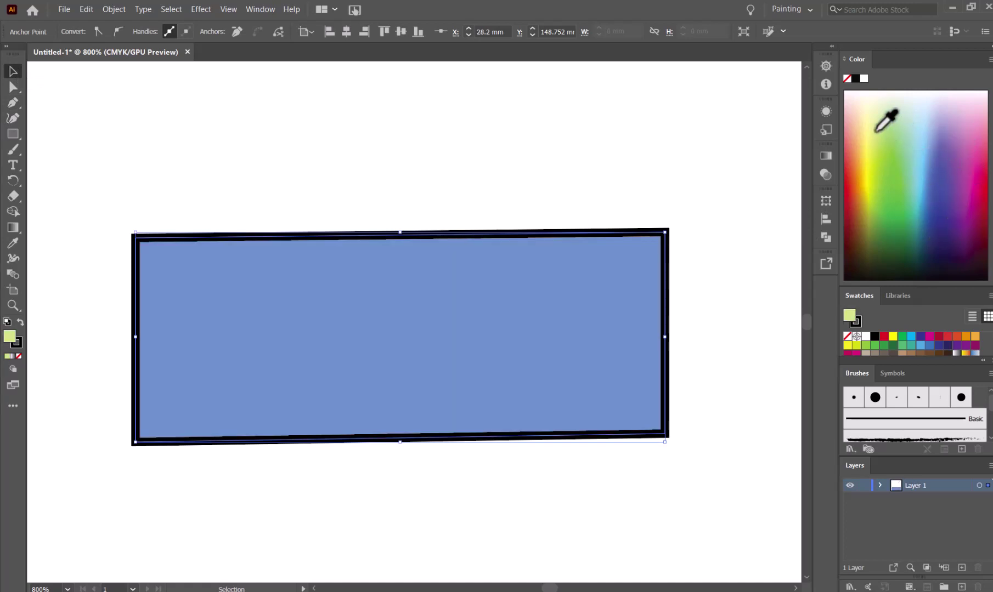
left_click(885, 234)
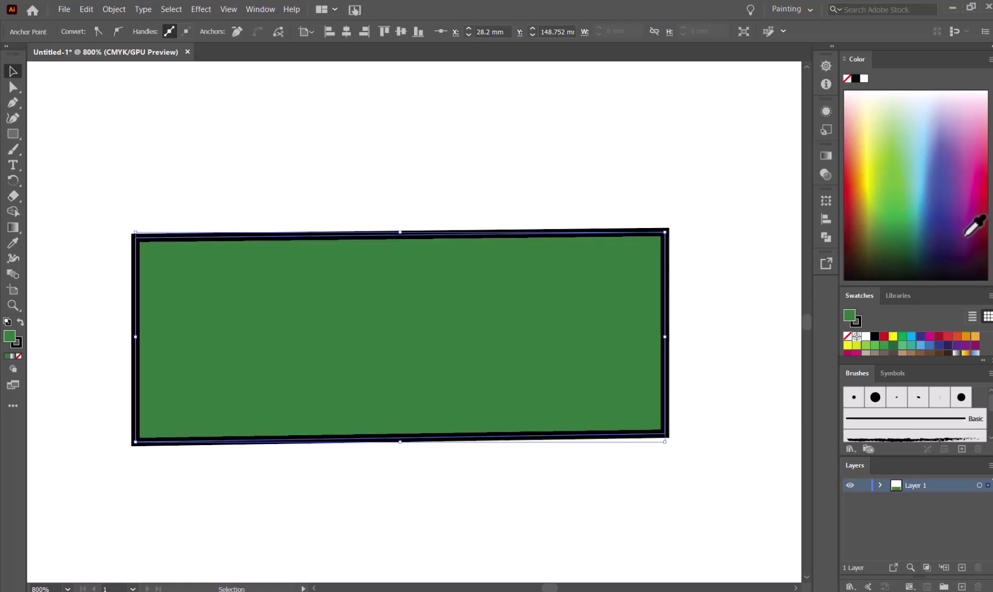
left_click(963, 237)
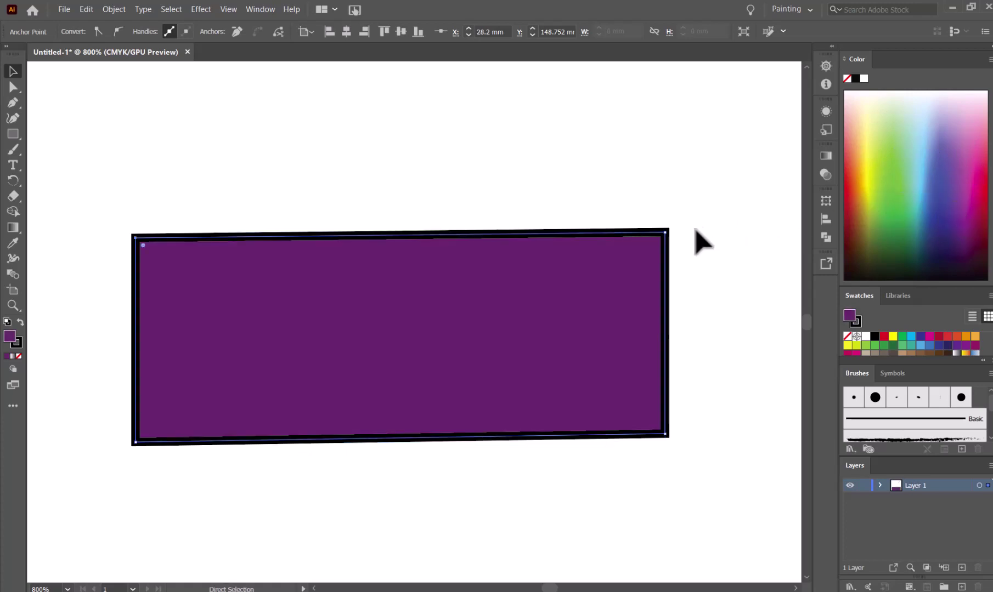
Draw an open zigzag Pen path with six corner anchors beside the diagonal line, without any fill.
key("ctrl+minus")
key("ctrl+minus")
left_click_drag(738, 221, 373, 283)
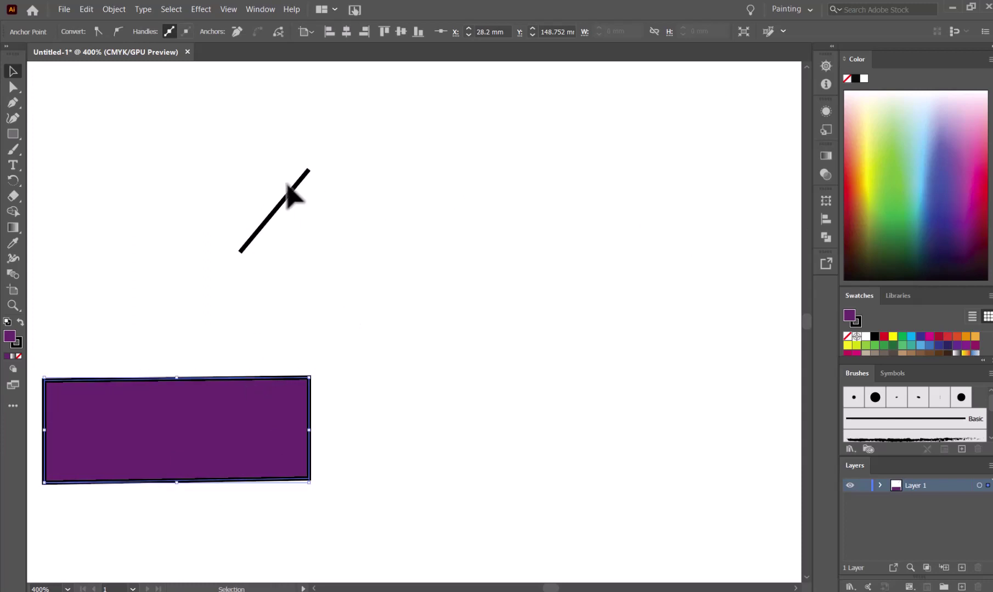
left_click(11, 103)
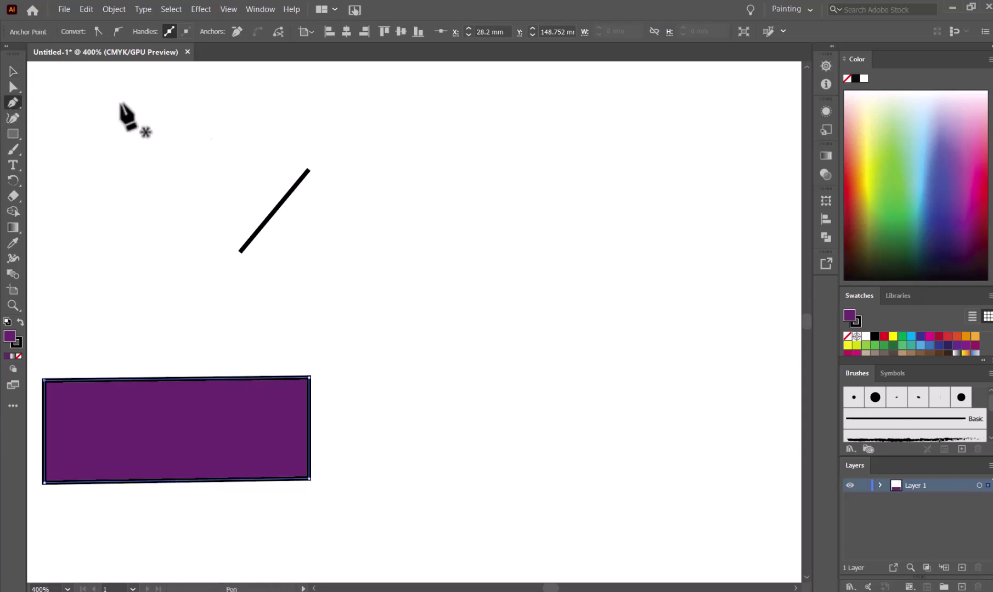
left_click(324, 222)
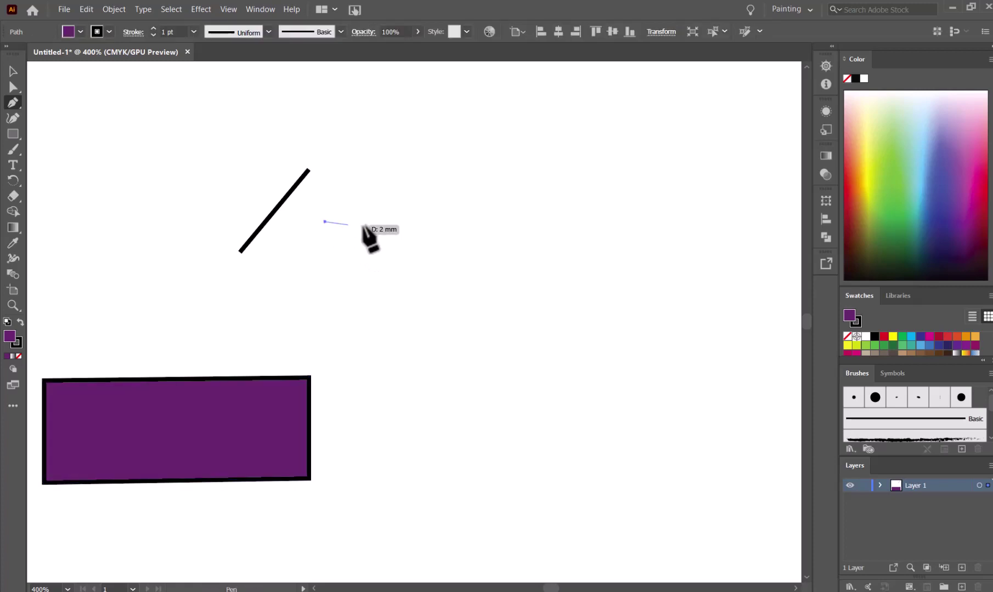
left_click(425, 221)
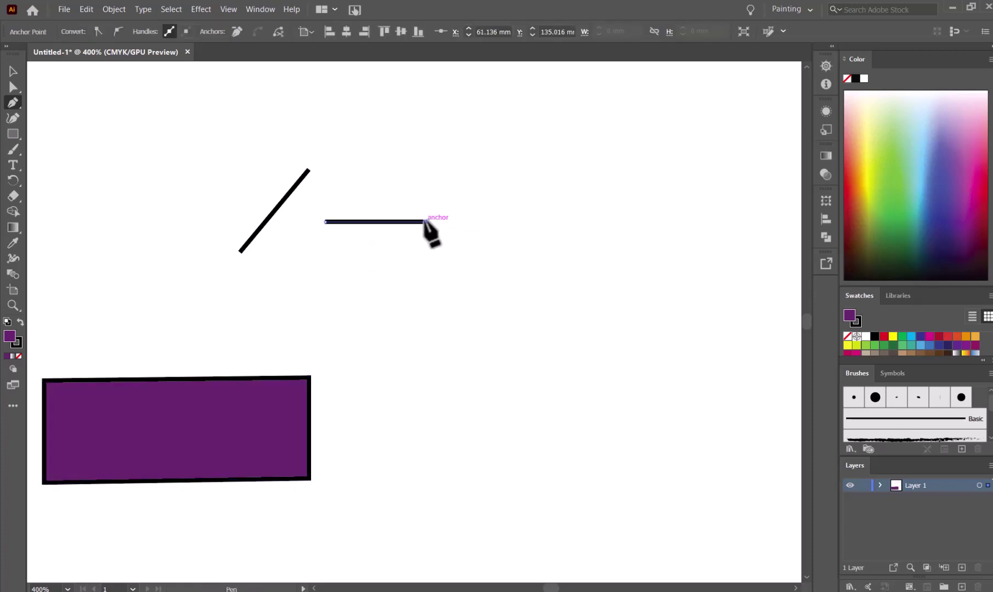
left_click(436, 299)
left_click(414, 370)
left_click(526, 382)
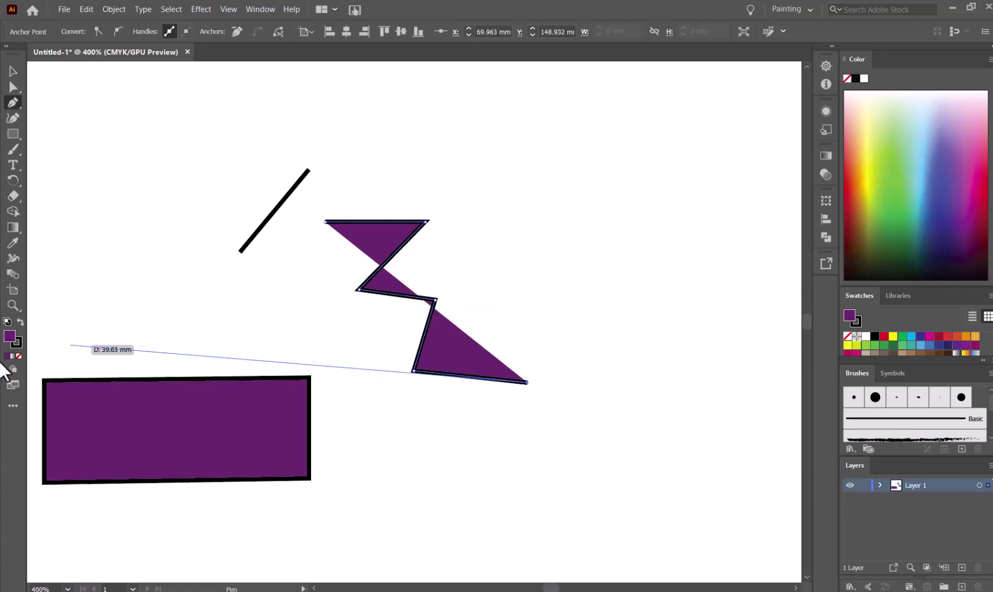
left_click(18, 357)
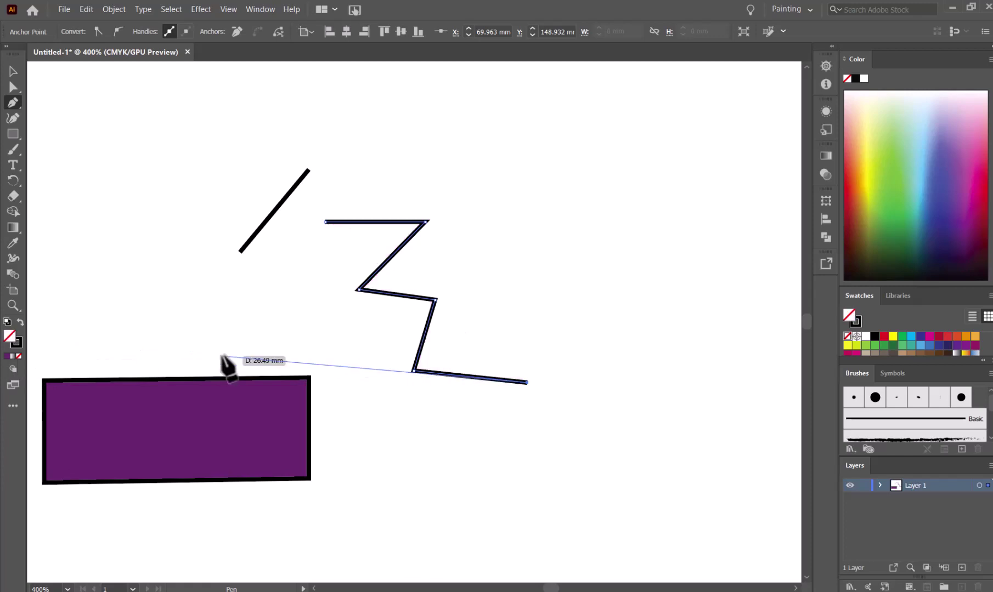
key("Return")
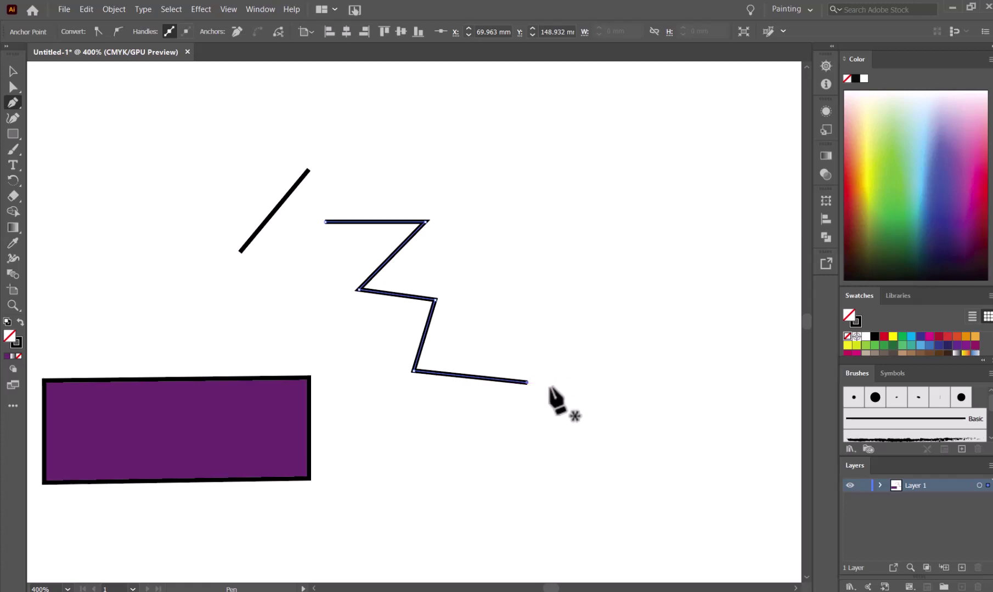
Move the zigzag path to the upper left of the diagonal line and deselect it.
left_click(13, 72)
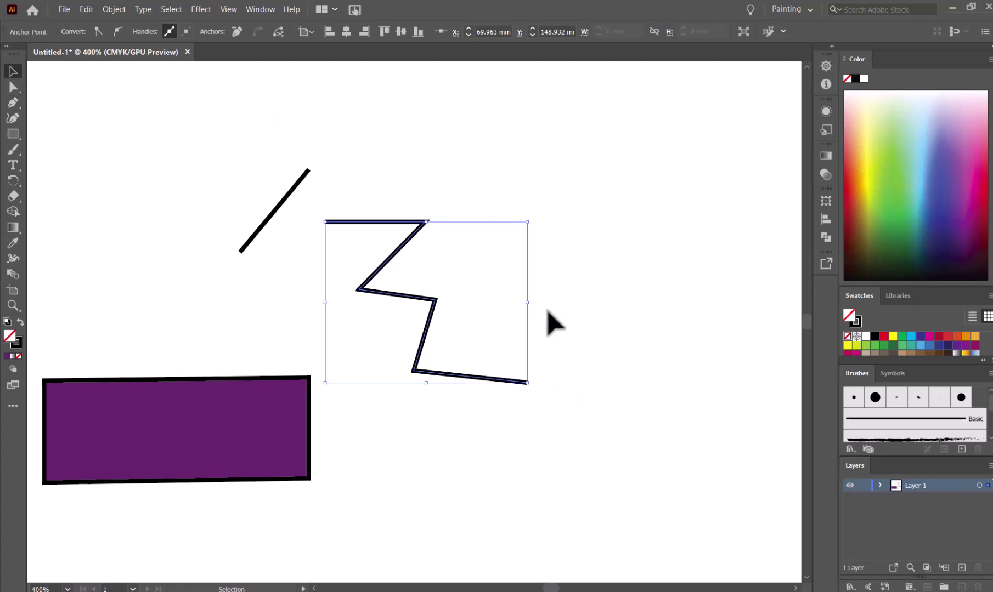
left_click_drag(406, 295, 181, 215)
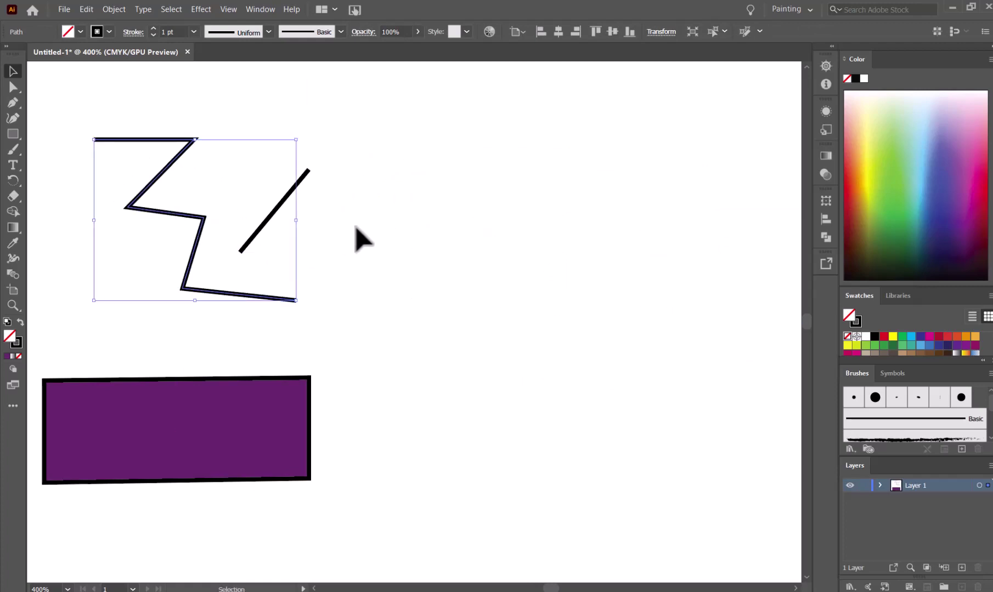
left_click(351, 323)
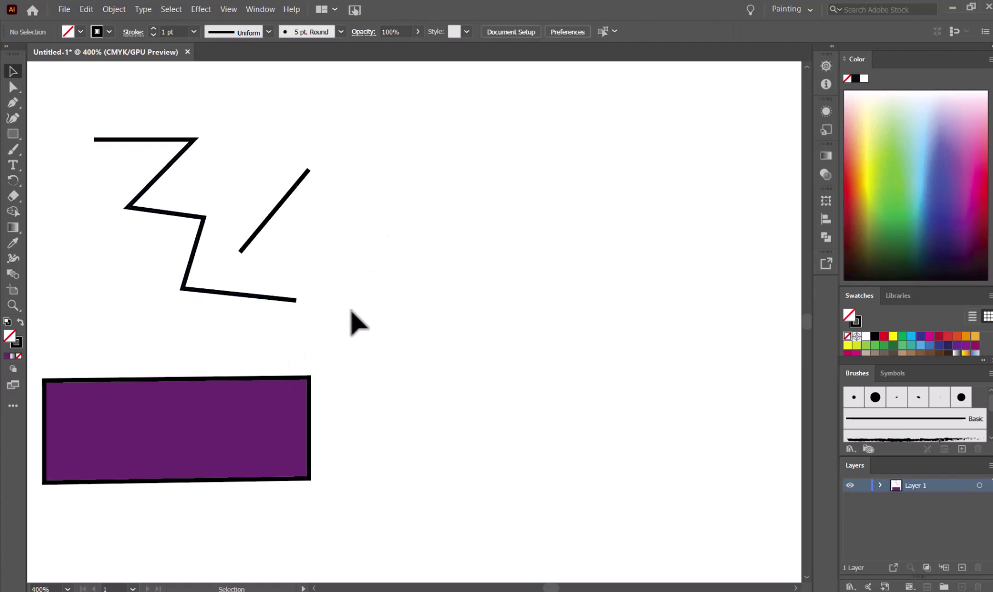
Start a Pen path to the right of the diagonal line with a first segment that runs downward and bows to the left.
left_click(10, 104)
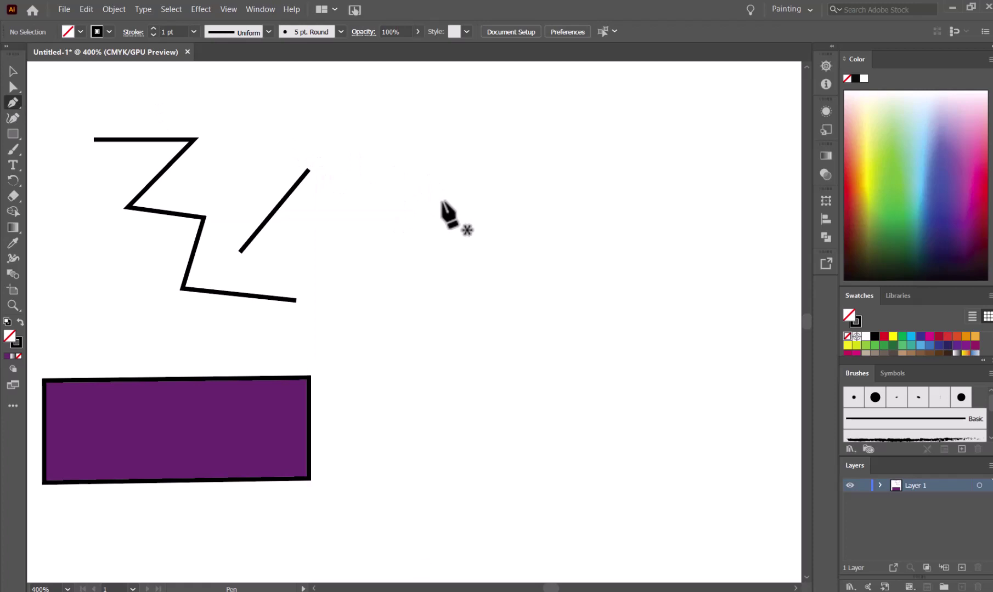
key("ctrl+=")
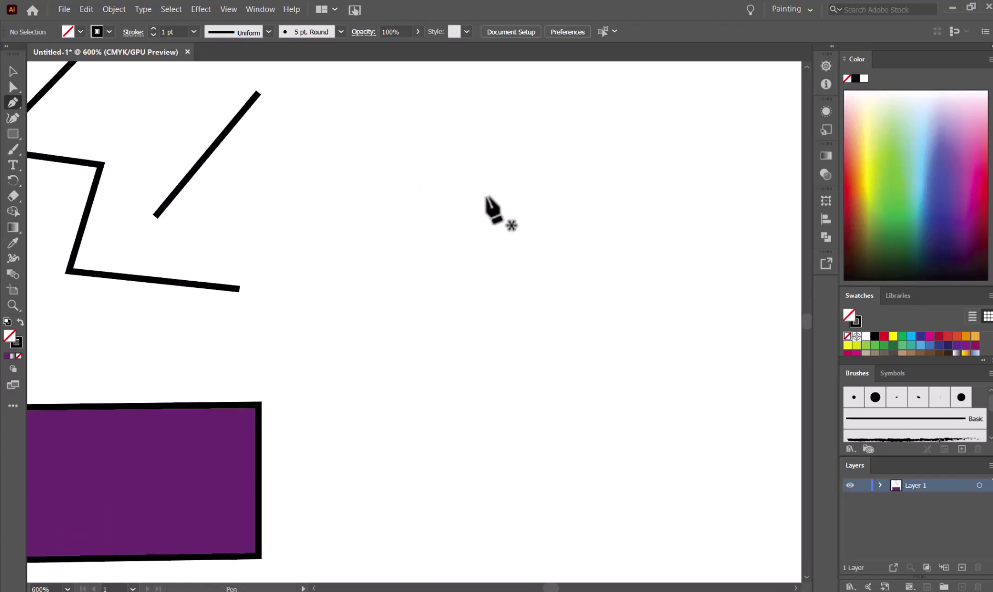
left_click(408, 163)
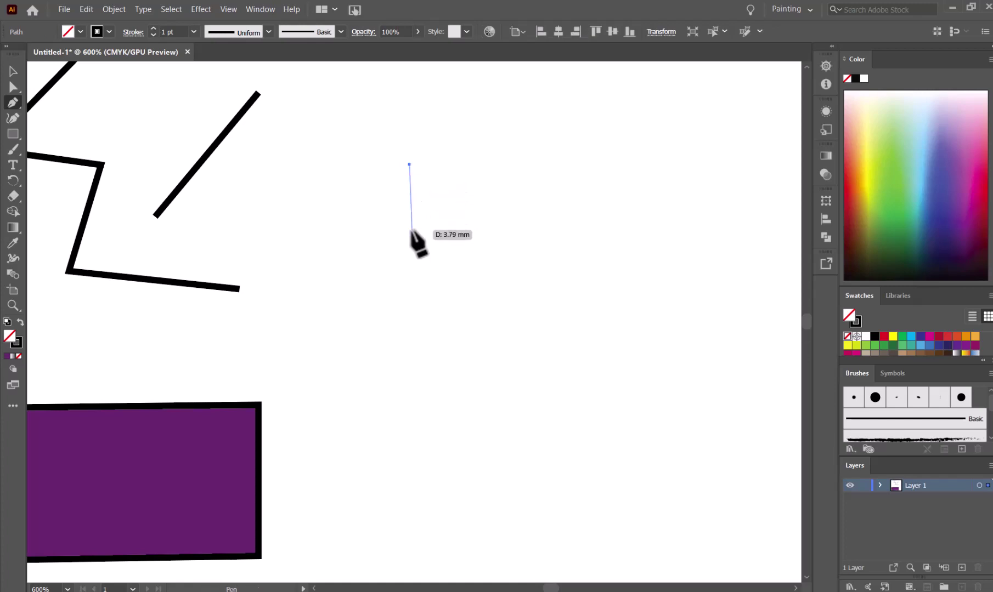
left_click(410, 269)
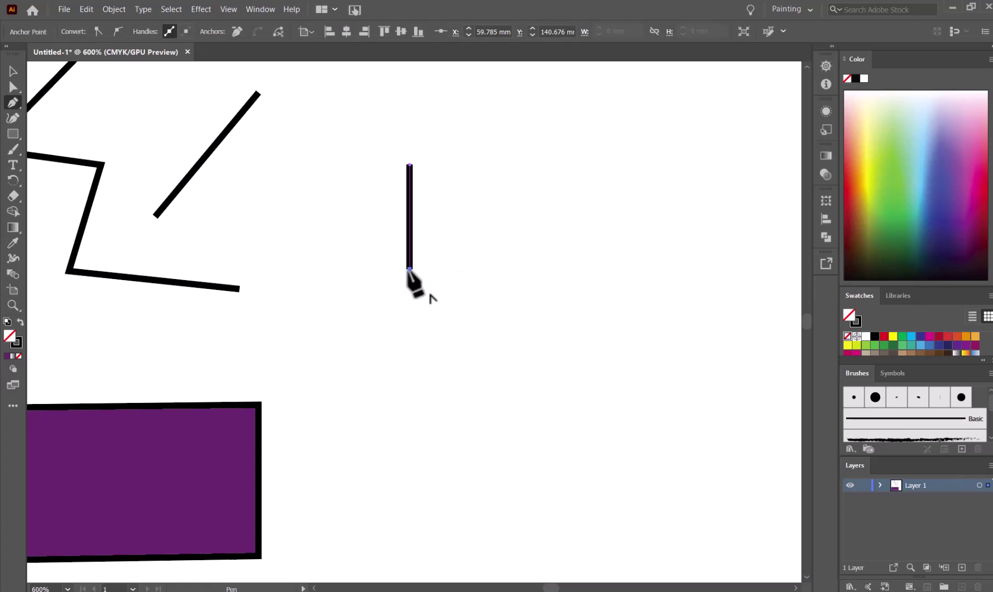
key("ctrl+z")
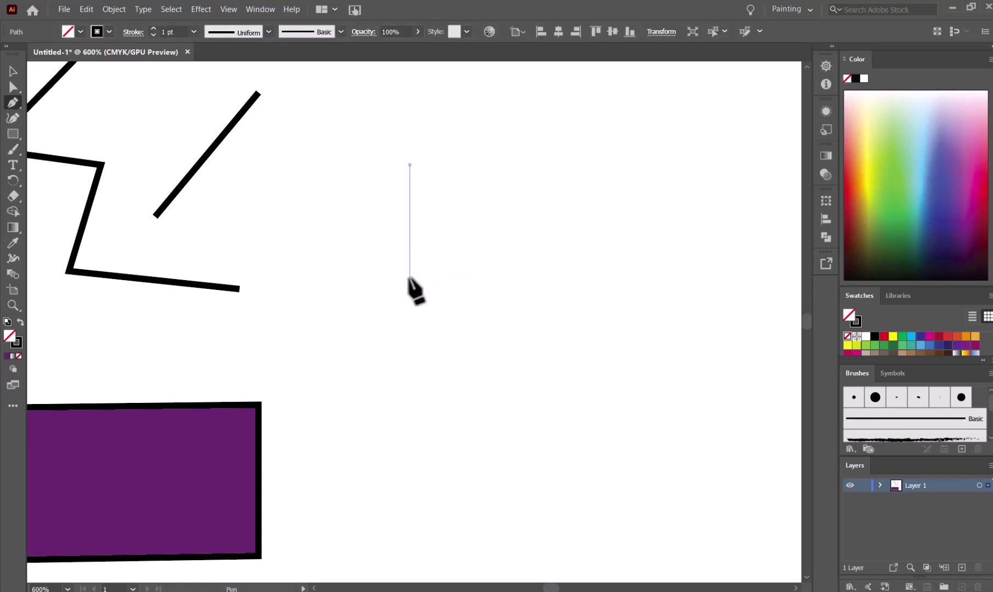
left_click_drag(409, 277, 453, 323)
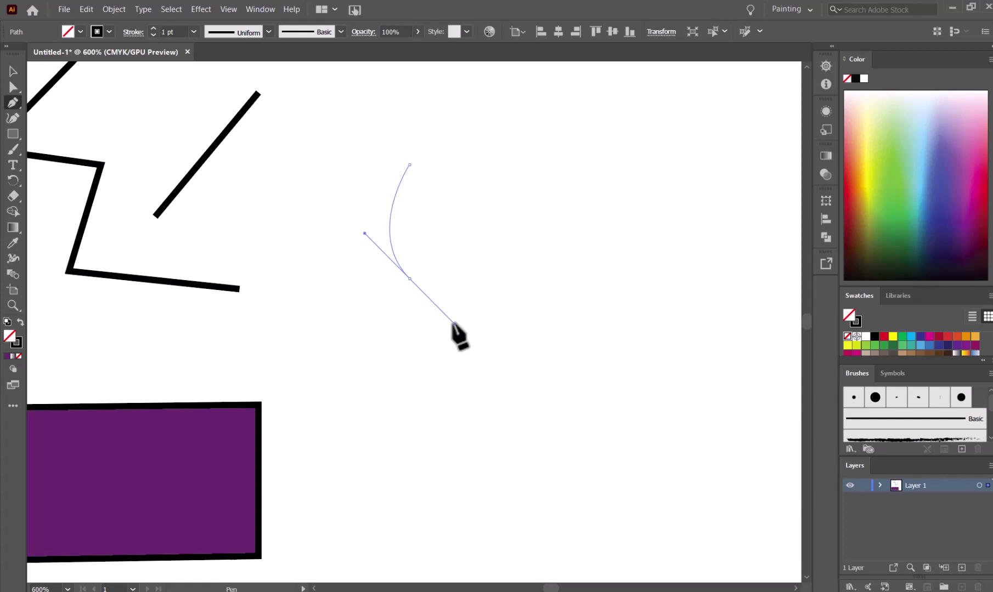
left_click_drag(453, 324, 440, 324)
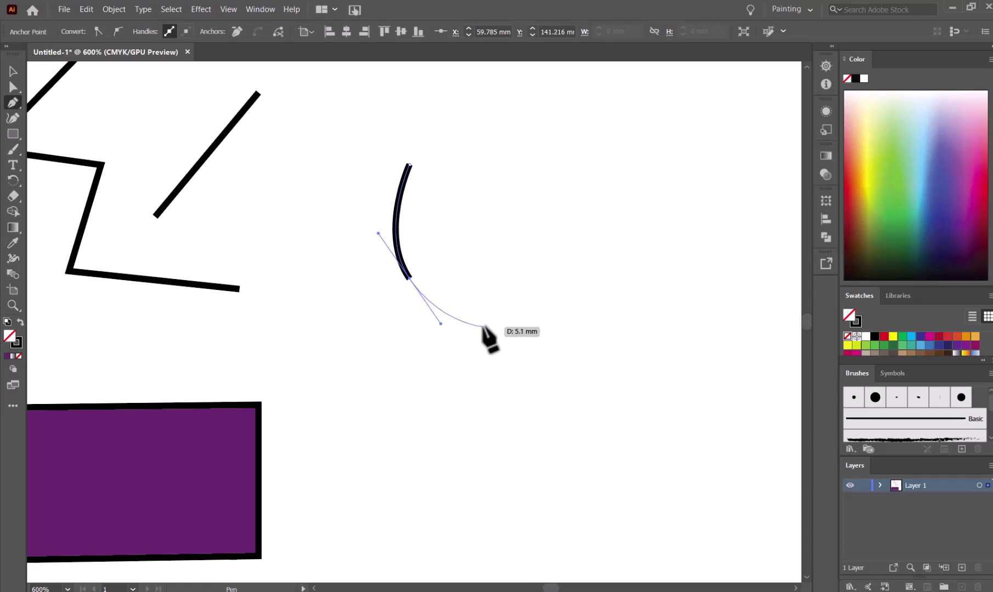
Continue the curve through smooth anchors and close it on its starting anchor, forming a rough circle about 12 mm tall, and deselect it.
mouse_move(484, 327)
left_mouse_down()
mouse_move(604, 328)
mouse_move(498, 328)
left_mouse_up()
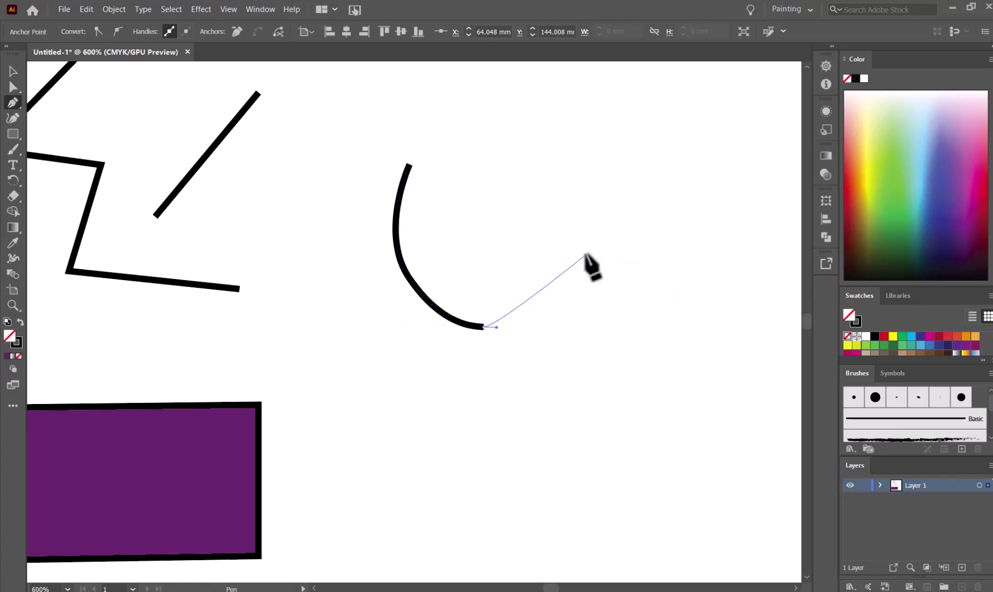
left_click(585, 255)
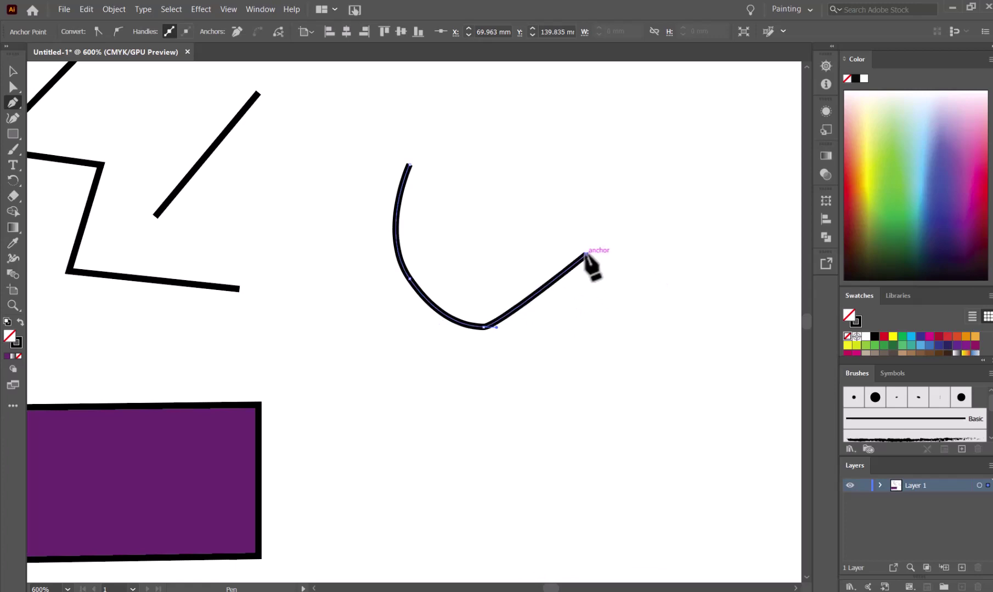
key("ctrl+z")
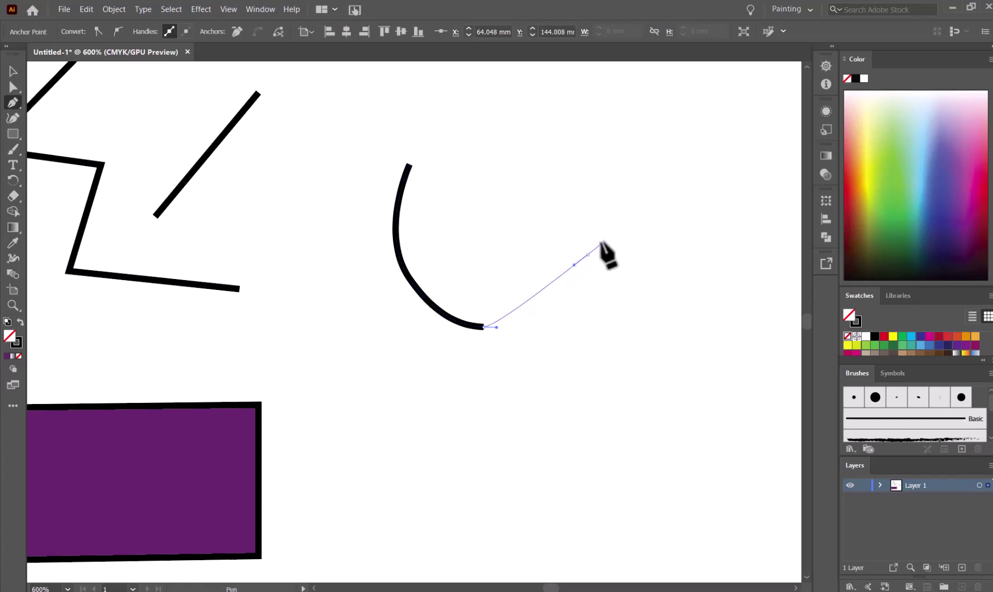
left_click_drag(588, 255, 607, 178)
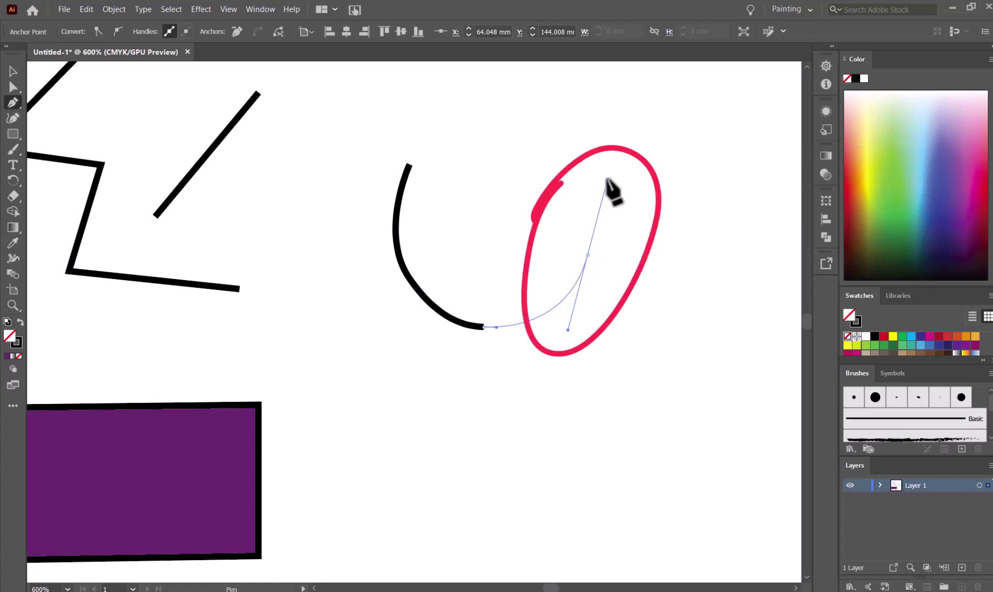
mouse_move(606, 179)
left_mouse_down()
mouse_move(593, 211)
mouse_move(572, 215)
mouse_move(612, 205)
mouse_move(566, 209)
mouse_move(592, 211)
mouse_move(590, 248)
left_mouse_up()
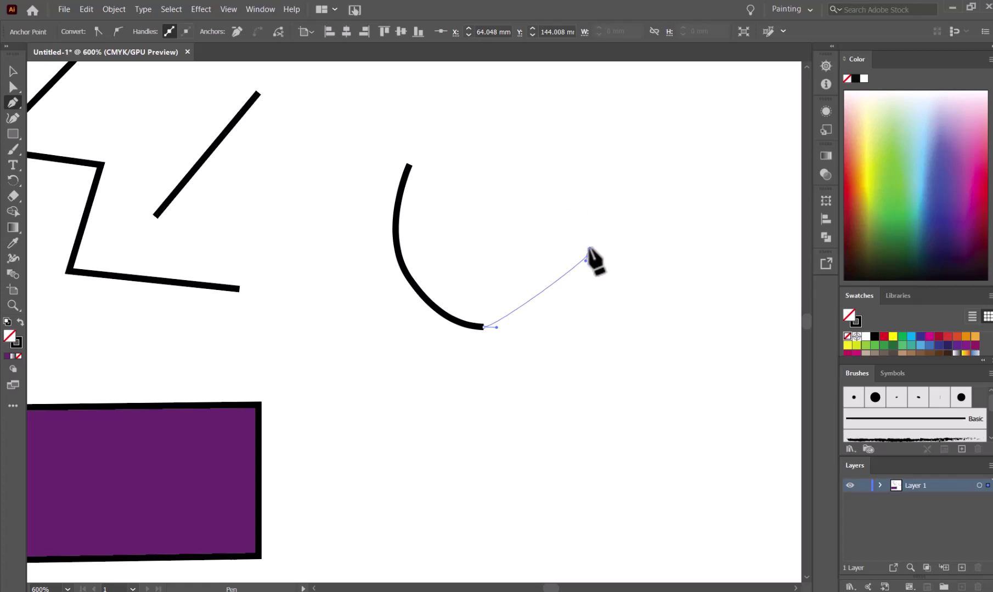
left_click_drag(588, 248, 465, 125)
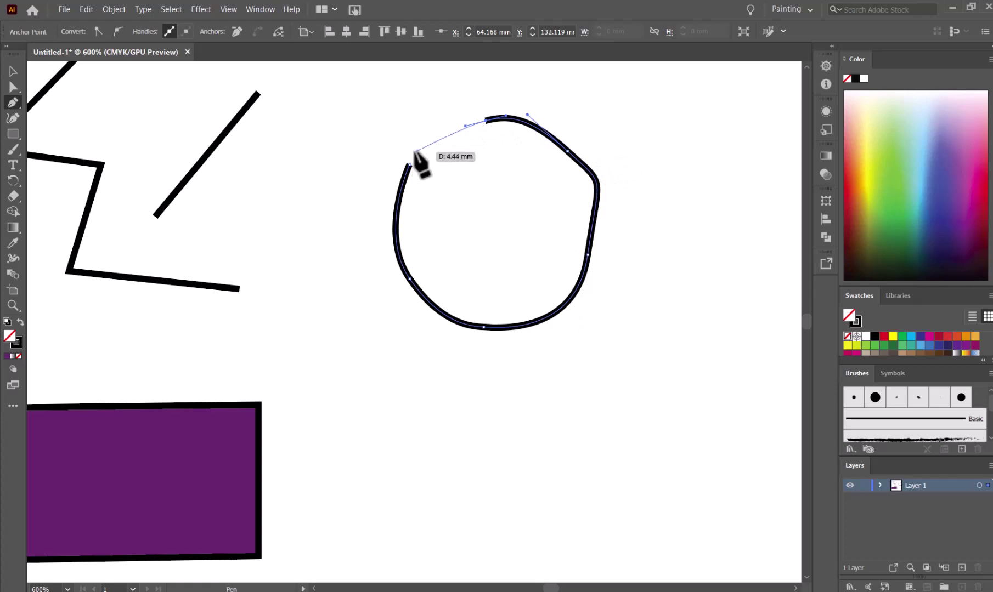
left_click_drag(409, 164, 393, 203)
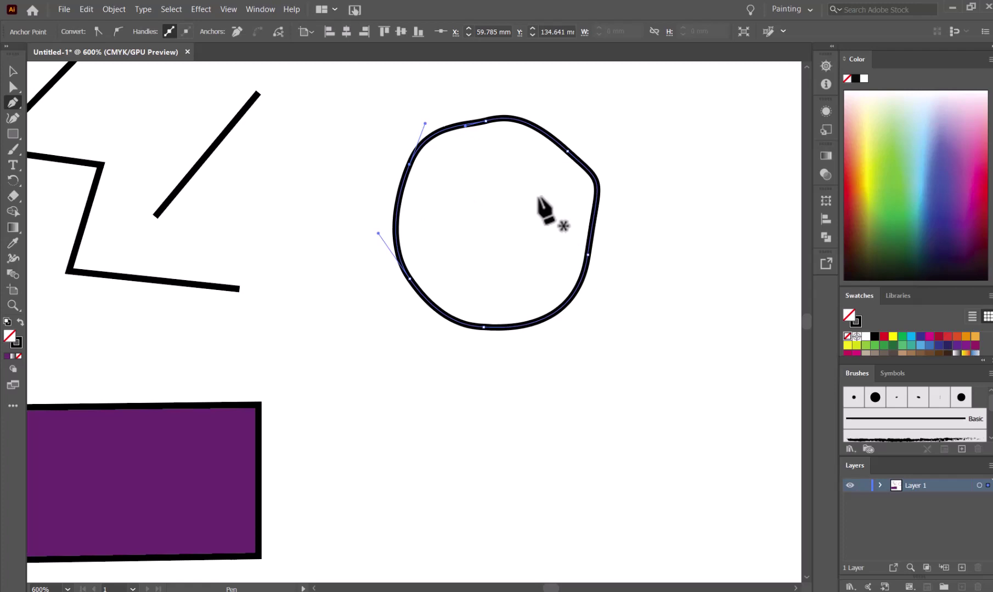
left_click(14, 71)
left_click(626, 250)
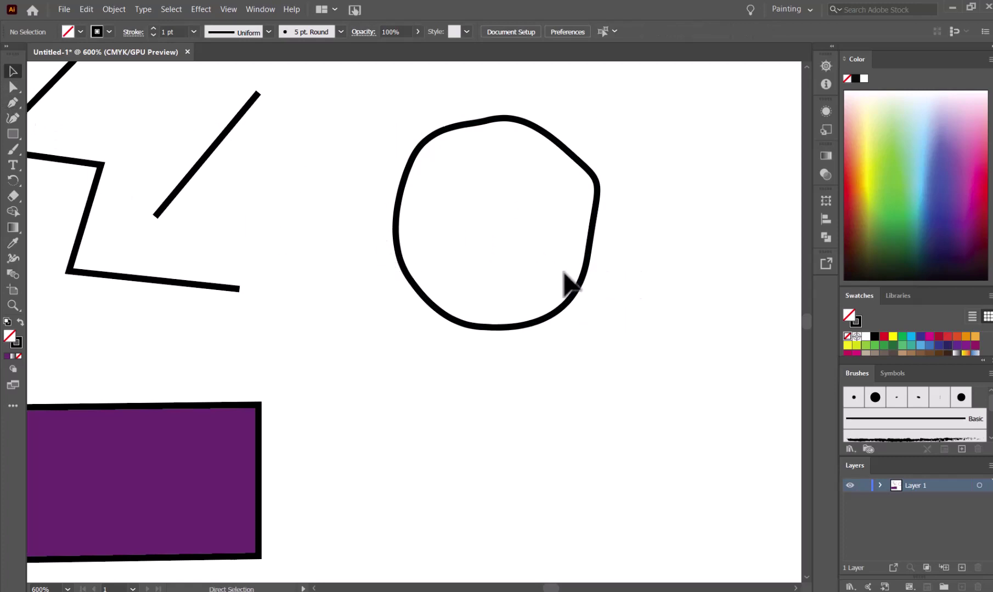
Select the rough closed circle path to the right of the diagonal line.
key("ctrl+equal")
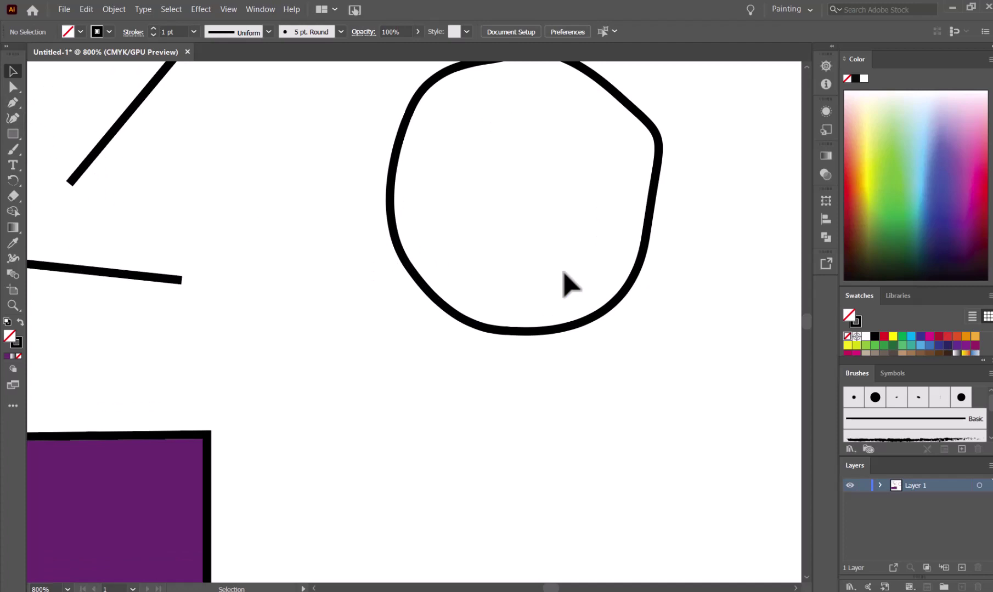
left_click_drag(647, 261, 551, 404)
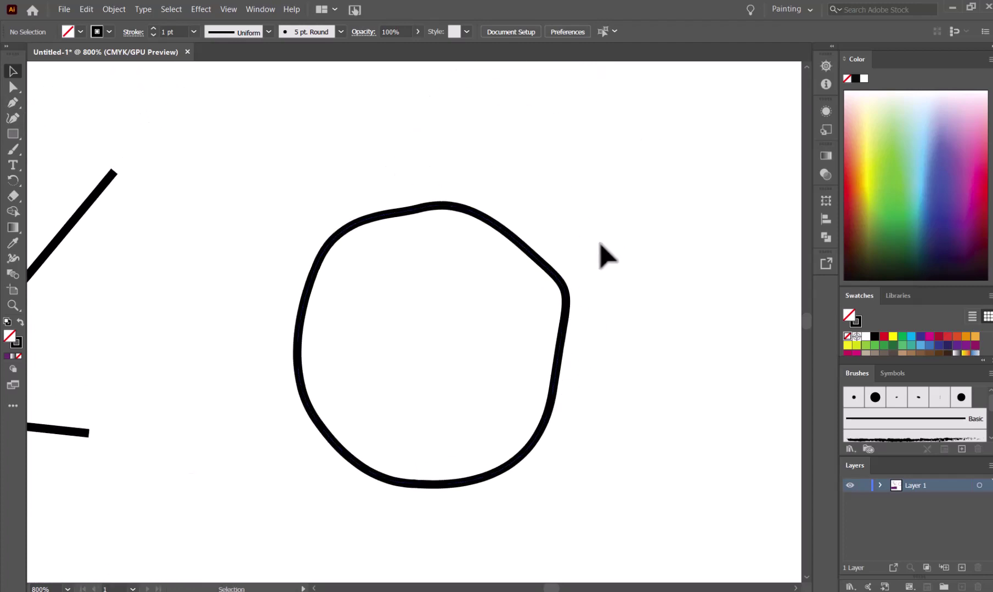
left_click(522, 245)
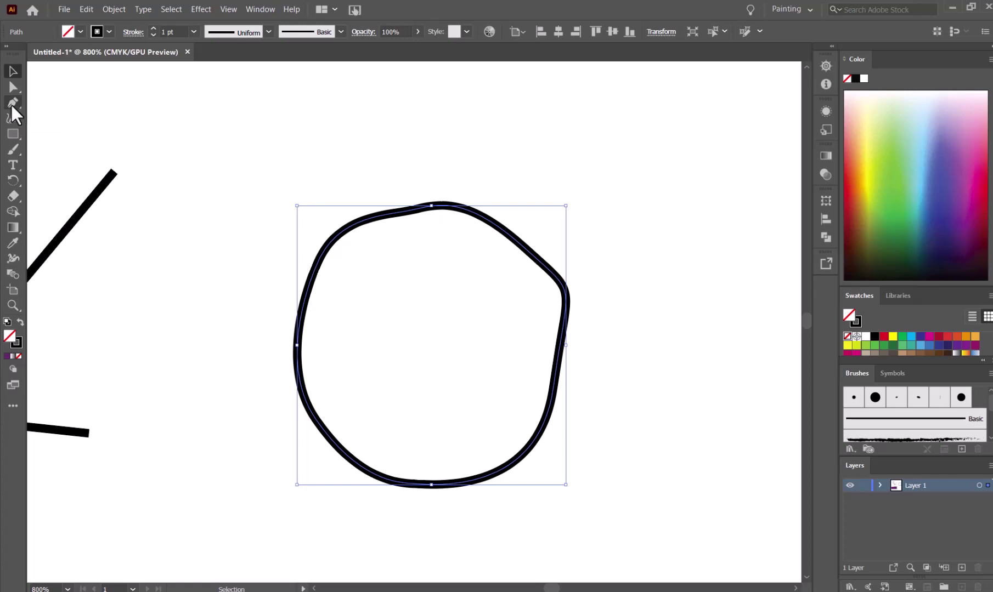
left_click(476, 170)
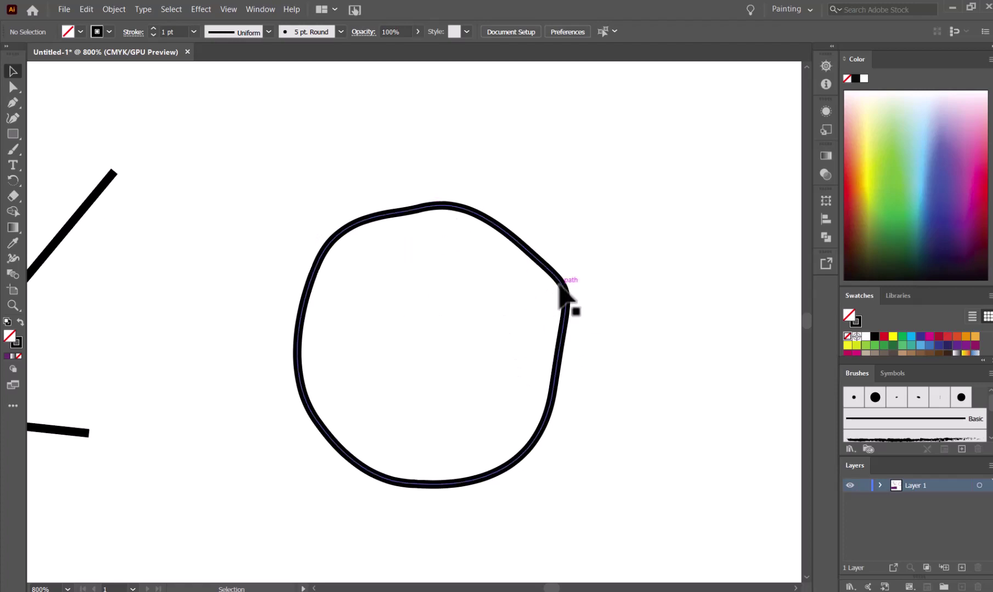
key("ctrl+=")
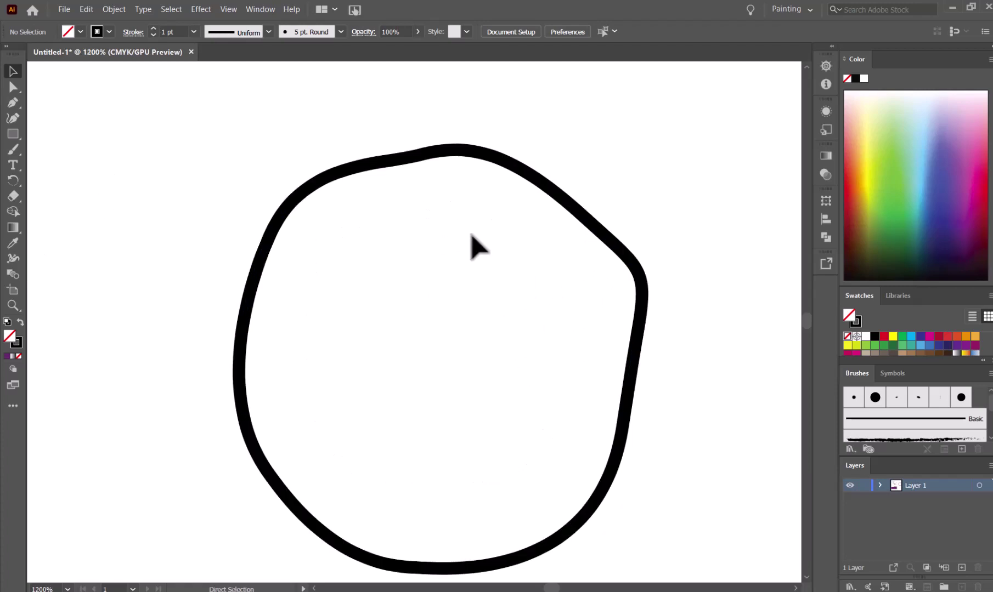
left_click_drag(581, 248, 570, 217)
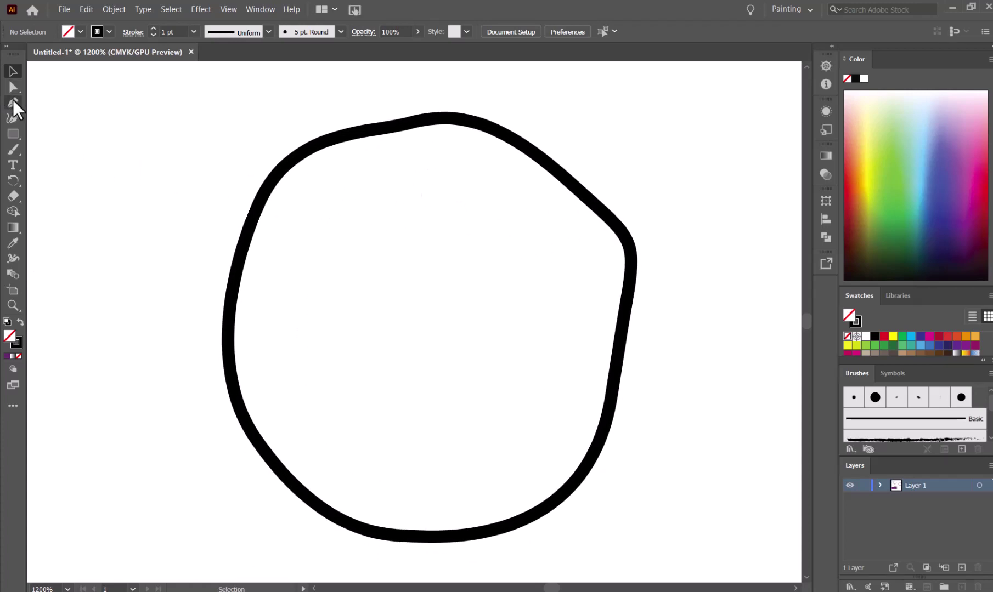
left_click(351, 131)
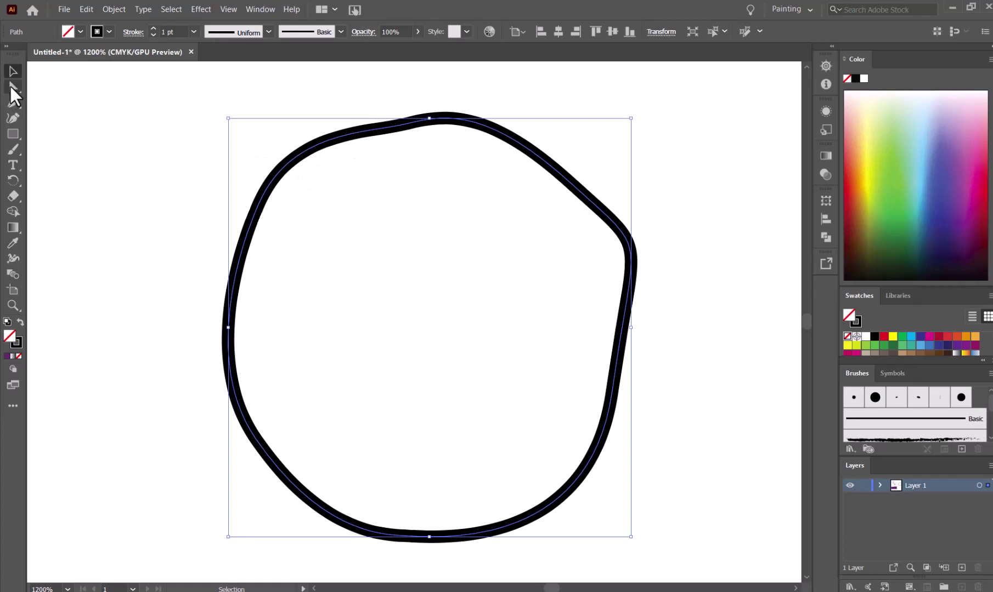
mouse_move(294, 155)
left_mouse_down()
mouse_move(311, 170)
mouse_move(287, 159)
left_mouse_up()
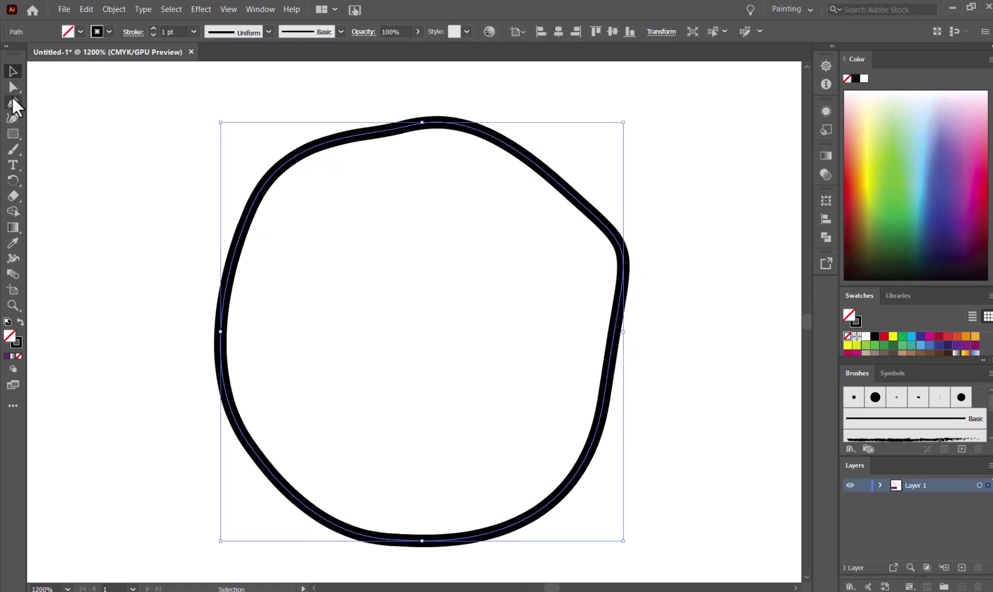
left_click(17, 102)
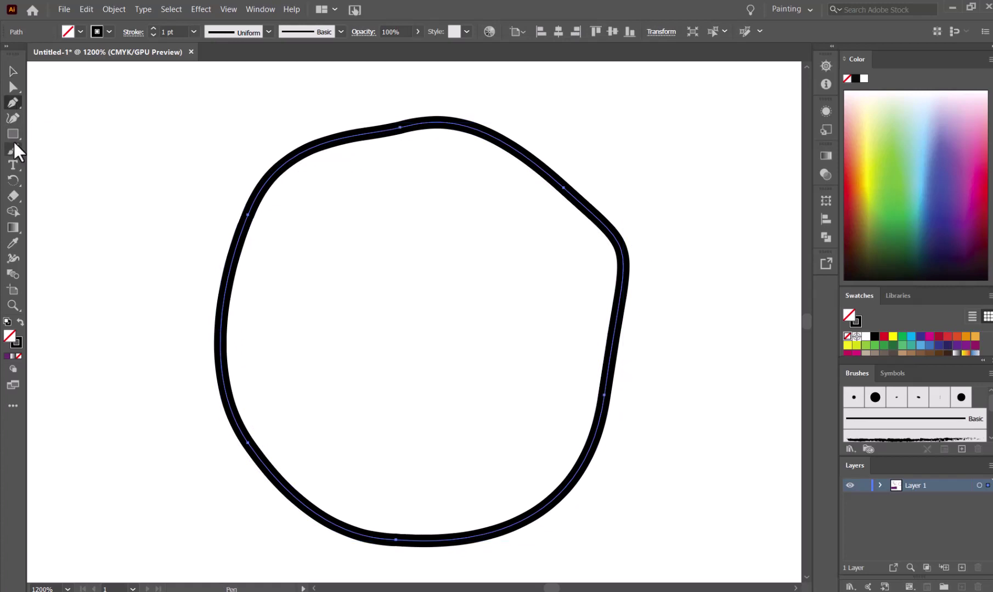
left_click(20, 107)
left_click(17, 87)
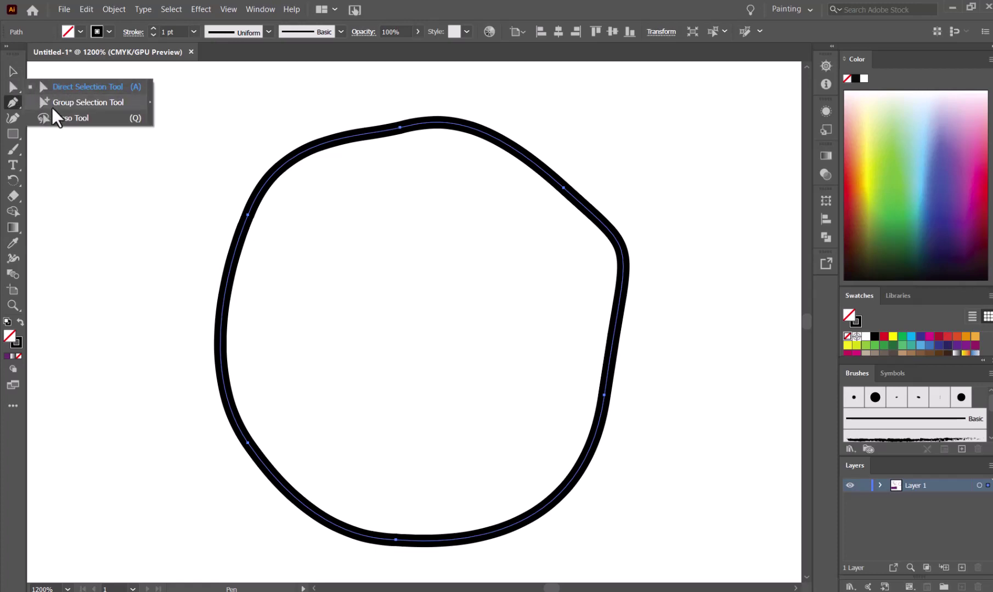
left_click(16, 150)
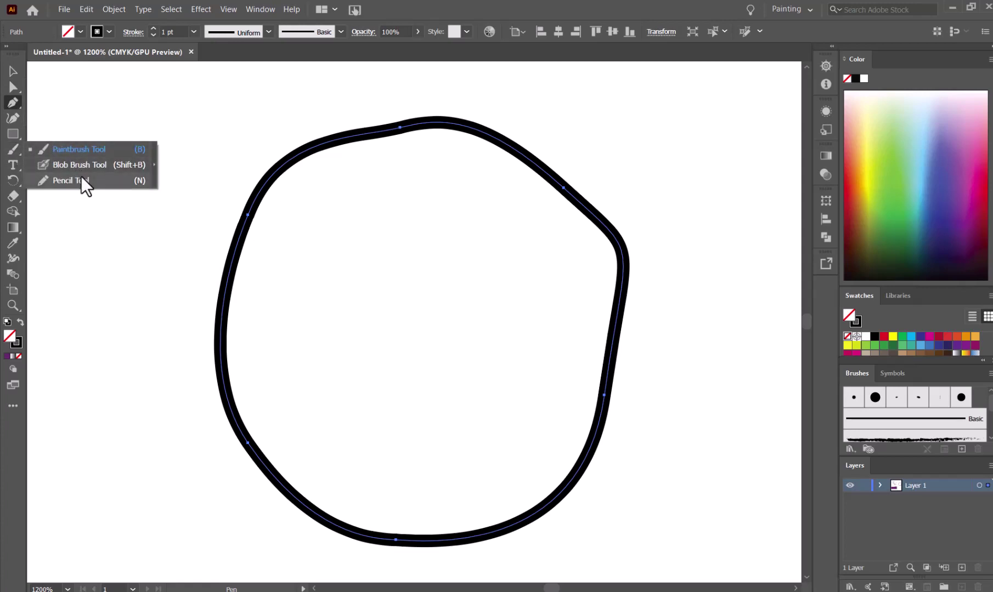
left_click(15, 107)
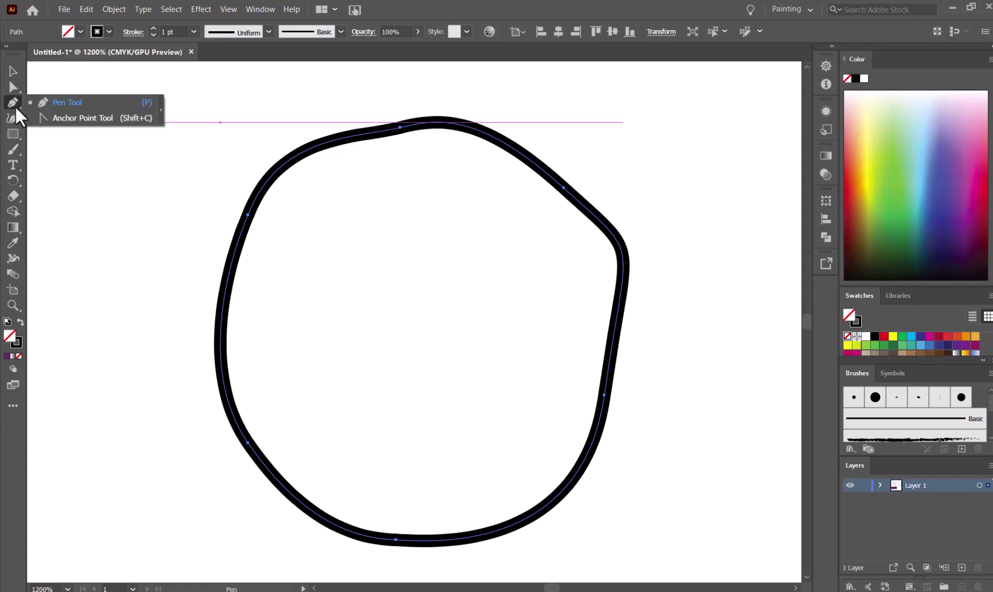
left_click(60, 118)
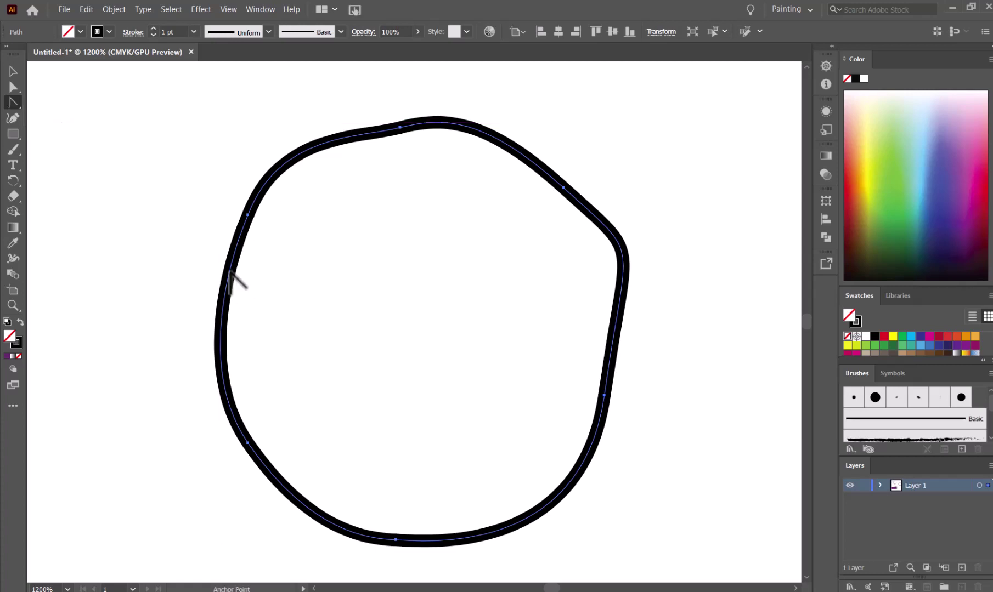
left_click(14, 102)
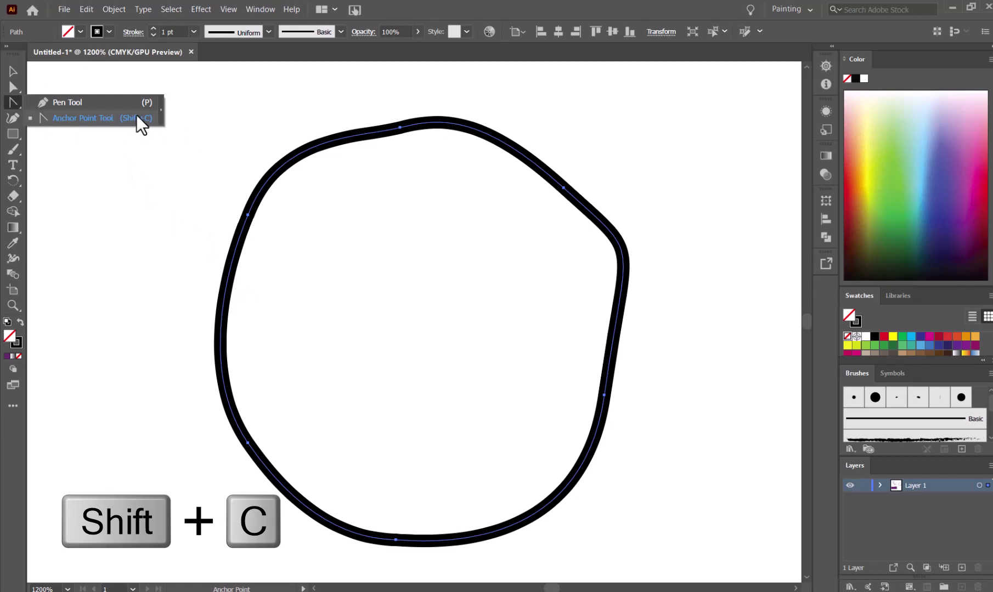
left_click(41, 102)
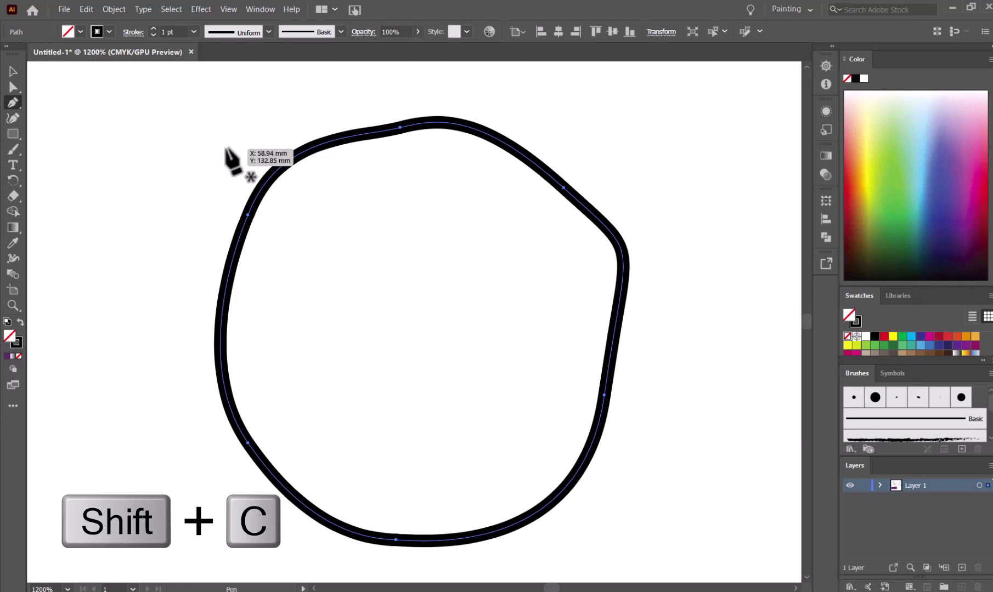
Reshape the circle's upper-left, left, lower-left and upper-right segments with the Anchor Point tool to even out their curves.
key("shift+c")
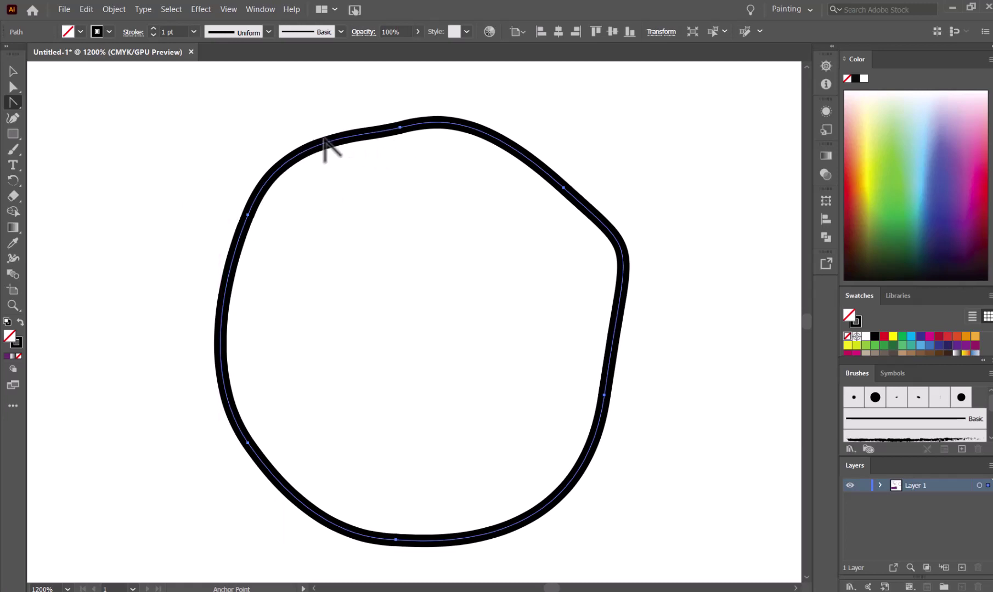
mouse_move(327, 146)
left_mouse_down()
mouse_move(339, 169)
mouse_move(323, 134)
mouse_move(349, 177)
mouse_move(326, 135)
mouse_move(332, 143)
left_mouse_up()
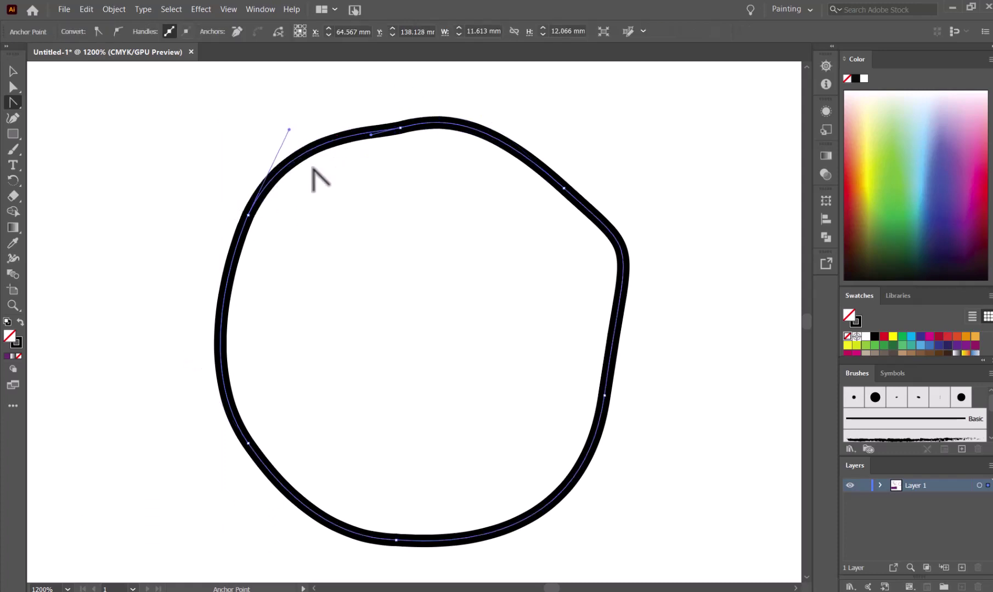
mouse_move(223, 299)
left_mouse_down()
mouse_move(257, 302)
mouse_move(184, 305)
mouse_move(251, 319)
mouse_move(192, 321)
mouse_move(257, 334)
mouse_move(212, 330)
mouse_move(221, 334)
mouse_move(223, 307)
left_mouse_up()
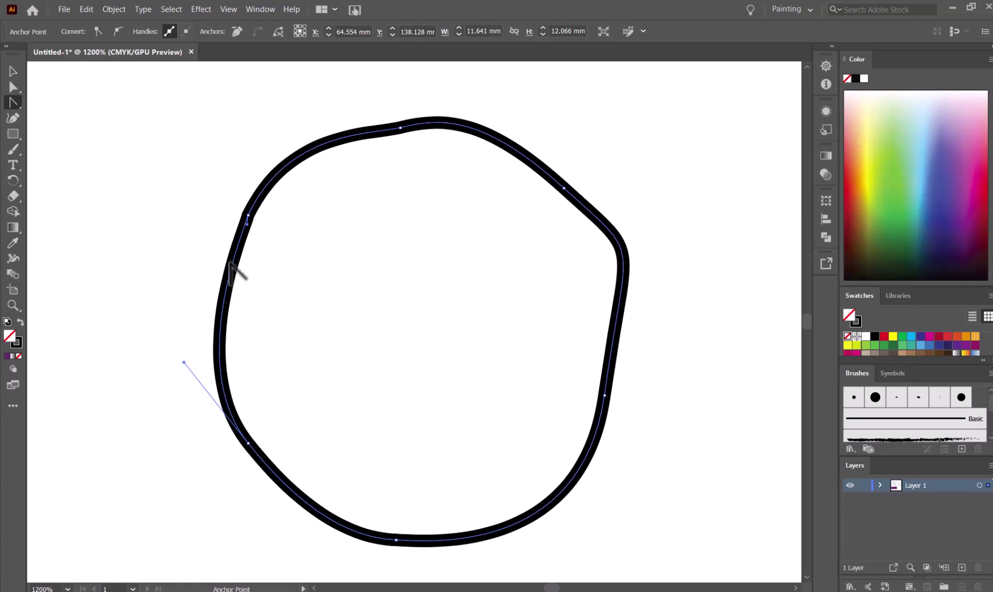
mouse_move(232, 290)
left_mouse_down()
mouse_move(222, 295)
mouse_move(221, 283)
mouse_move(224, 294)
left_mouse_up()
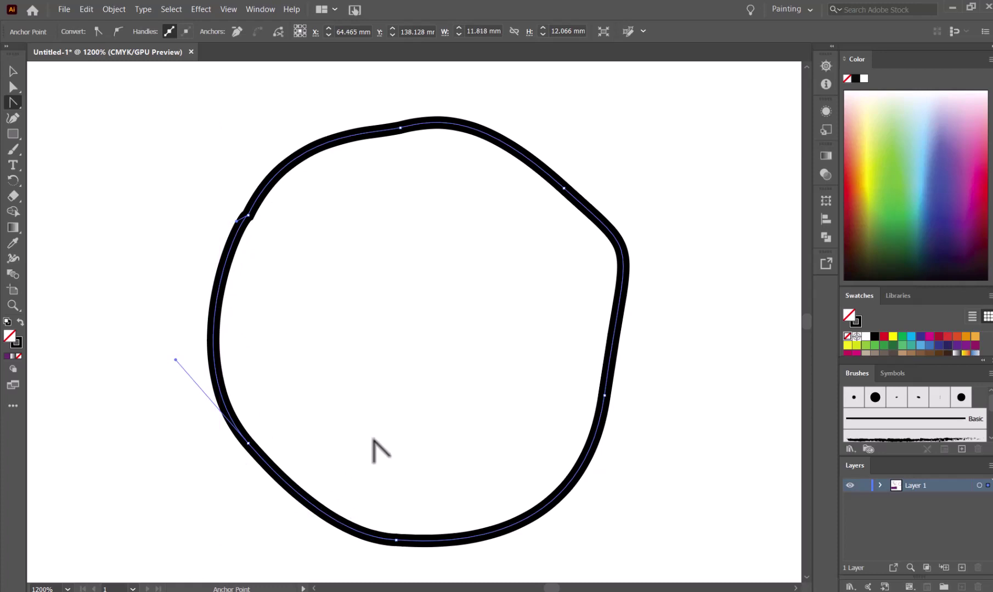
left_click_drag(317, 511, 297, 501)
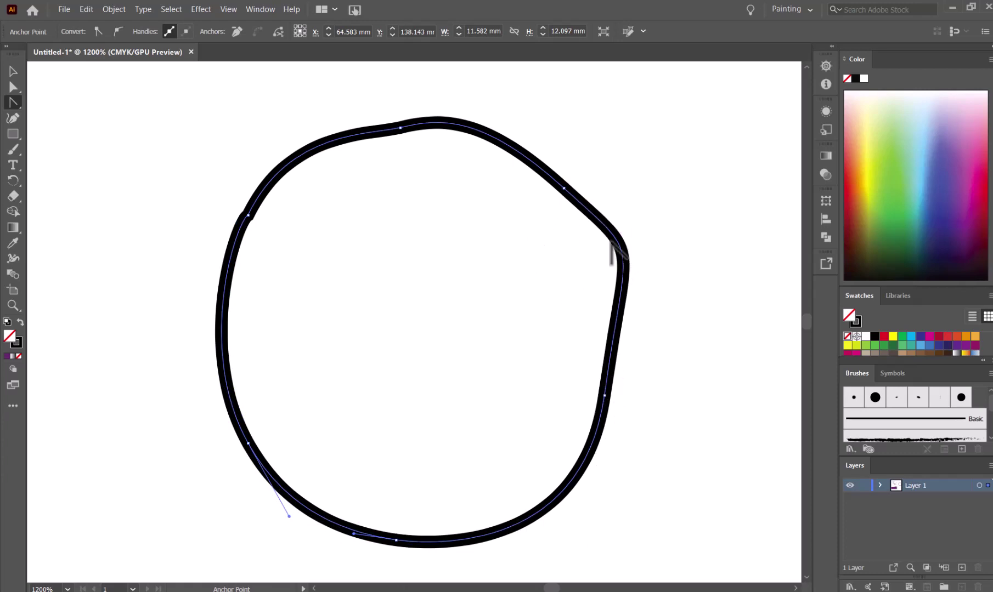
left_click_drag(620, 248, 633, 278)
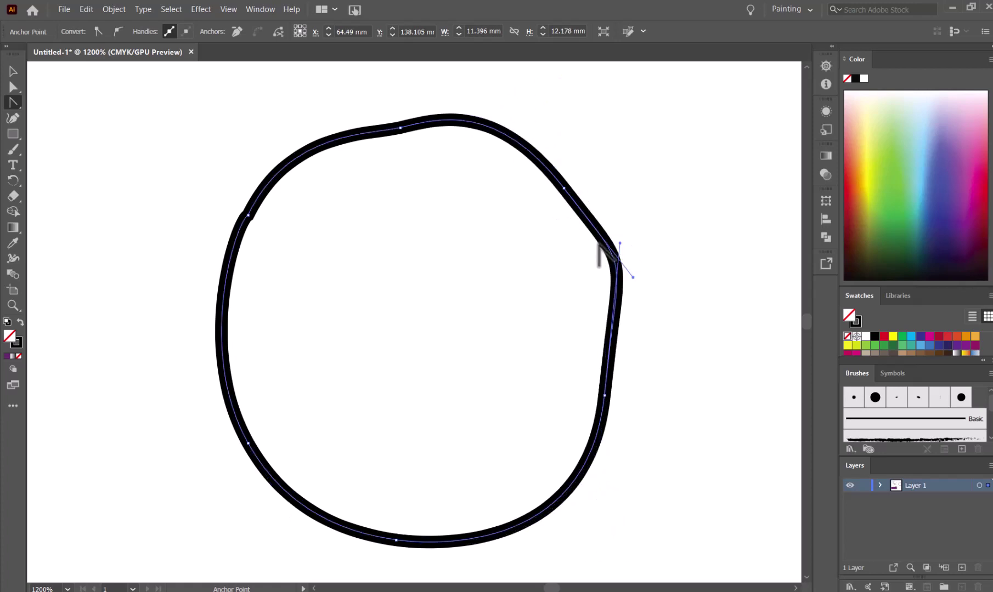
Convert the circle's upper-right anchor to a corner and back to smooth, and pull its handles outward to round the adjoining segments.
left_click(563, 189)
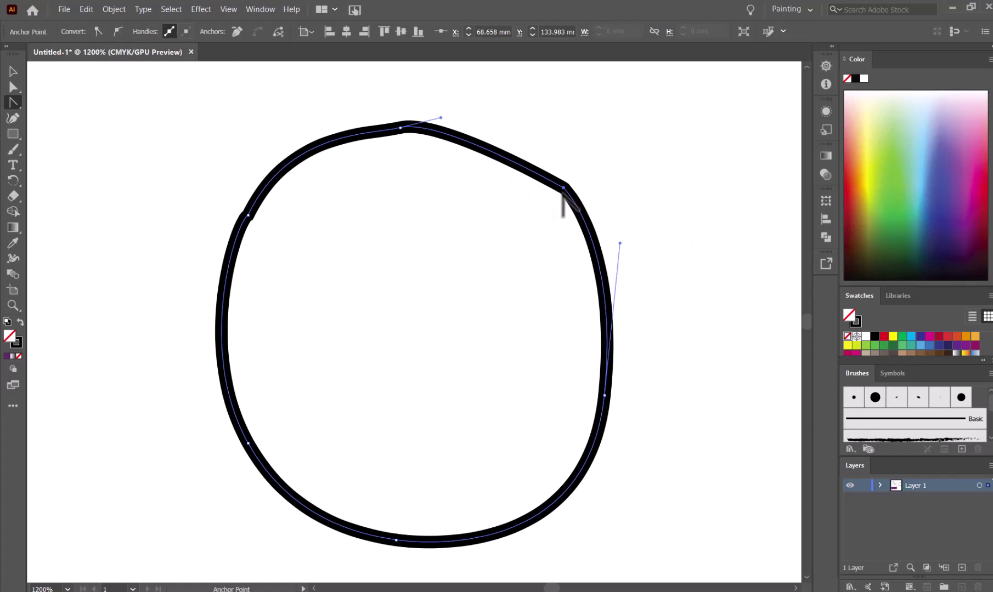
left_click(117, 32)
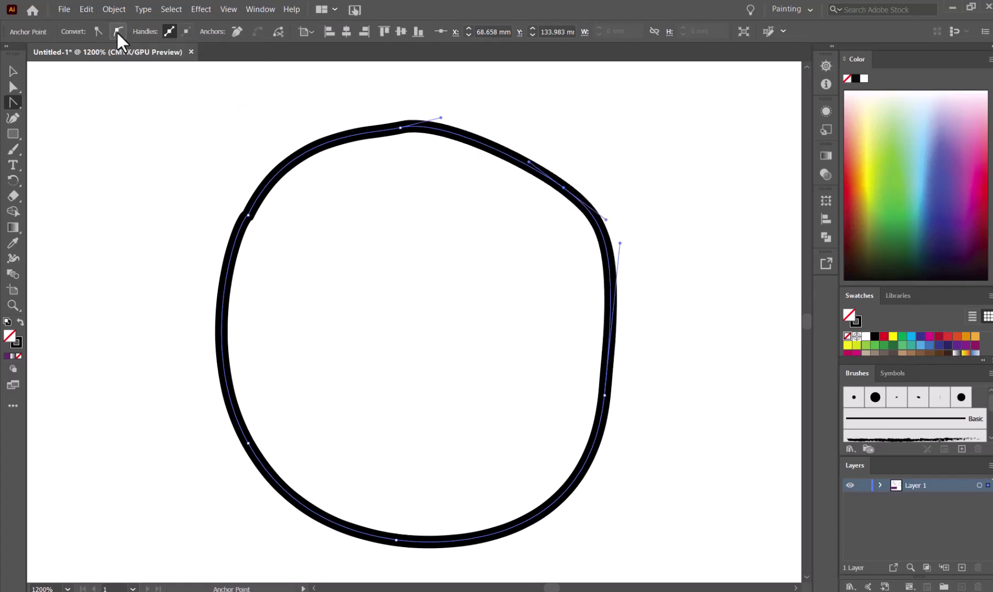
left_click(560, 187, "ctrl")
key("ctrl+plus")
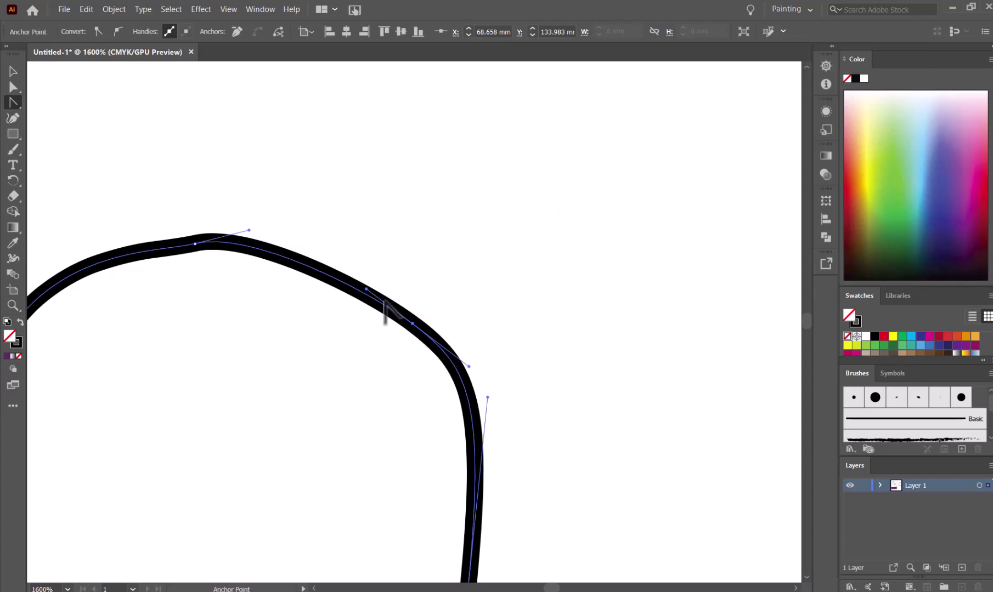
left_click_drag(366, 289, 352, 264)
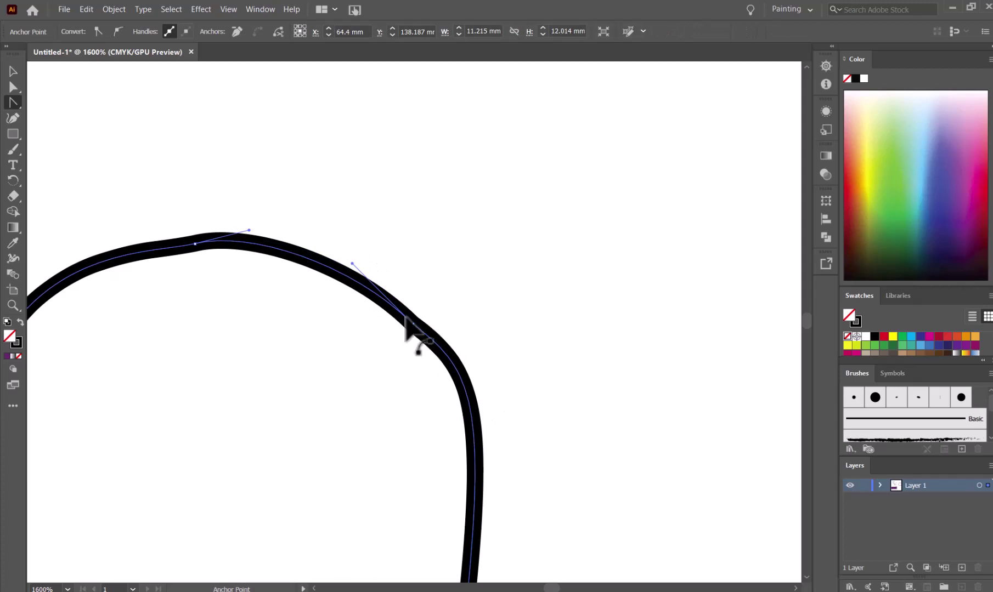
left_click_drag(438, 354, 484, 386)
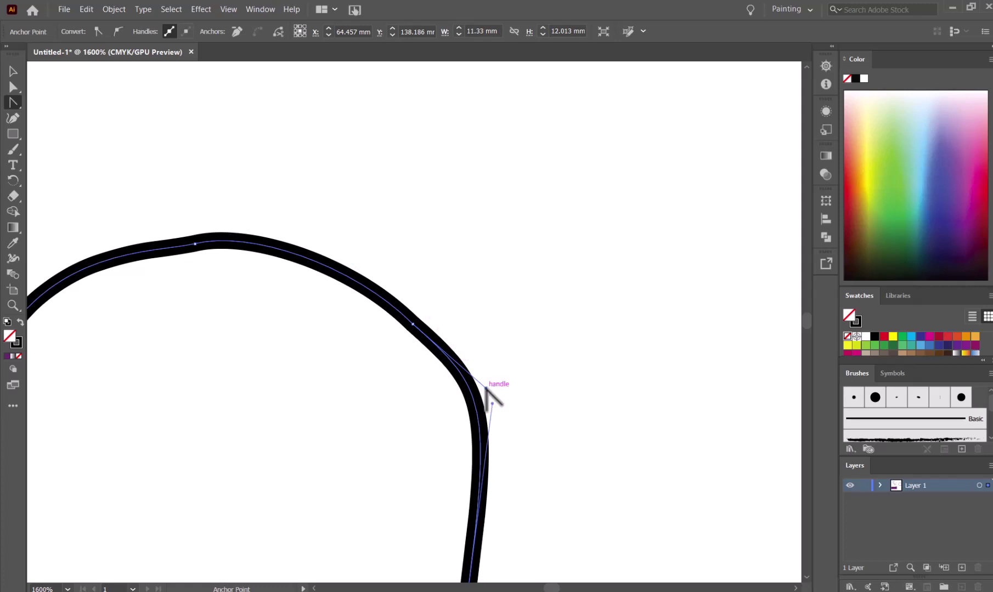
left_click_drag(487, 388, 530, 373)
key("ctrl+minus")
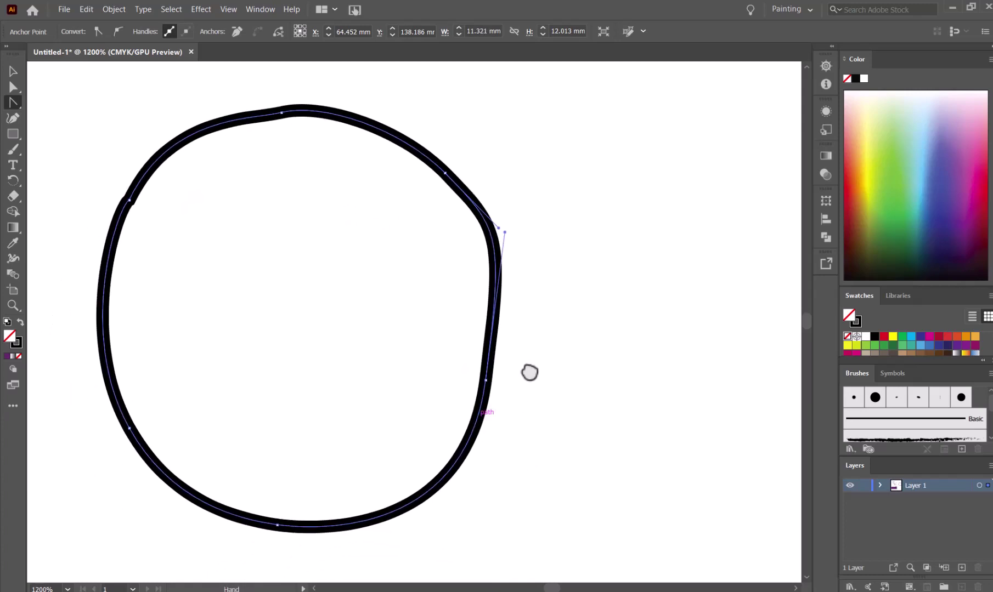
Try to rebuild the circle's lower-right anchor as a smooth point and extend its lower handle downward.
left_click(485, 379)
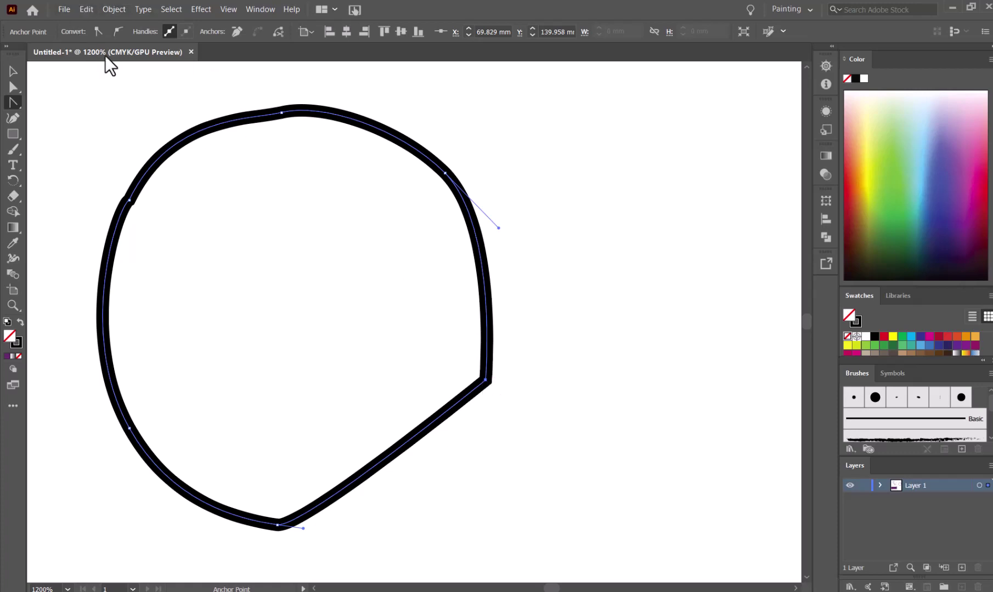
left_click(113, 34)
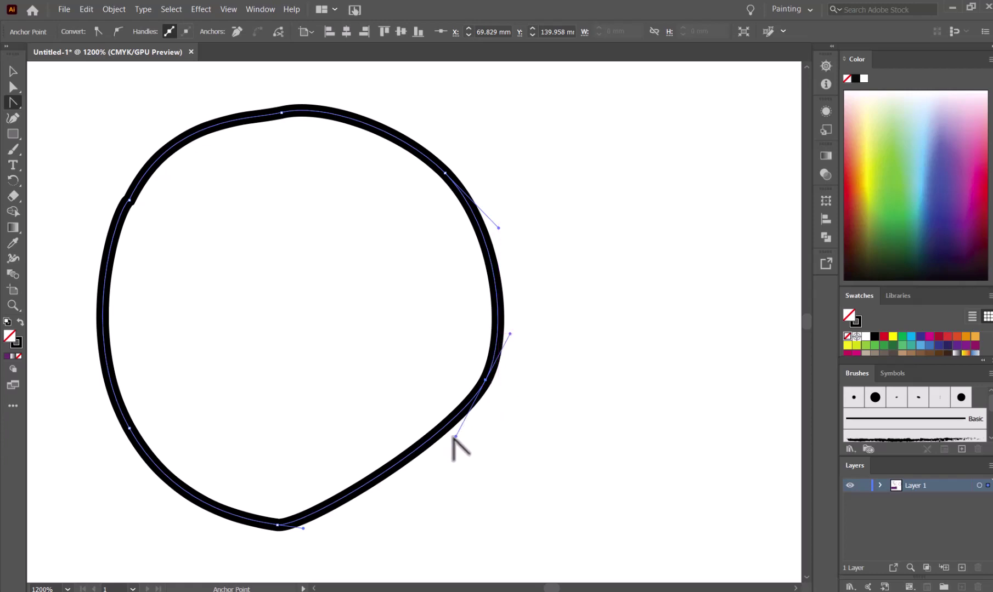
left_click_drag(454, 437, 452, 513)
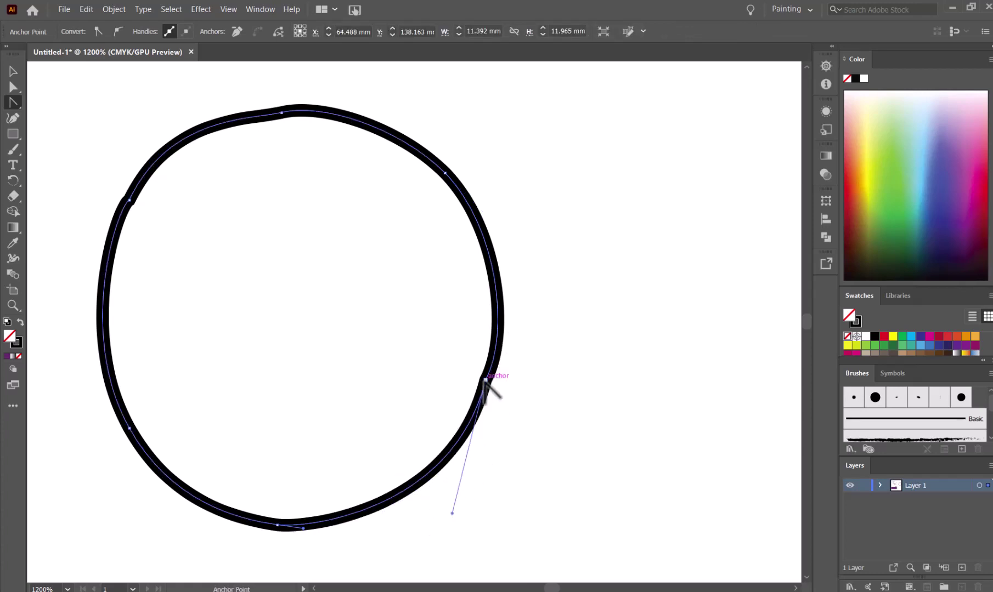
left_click_drag(485, 380, 515, 346)
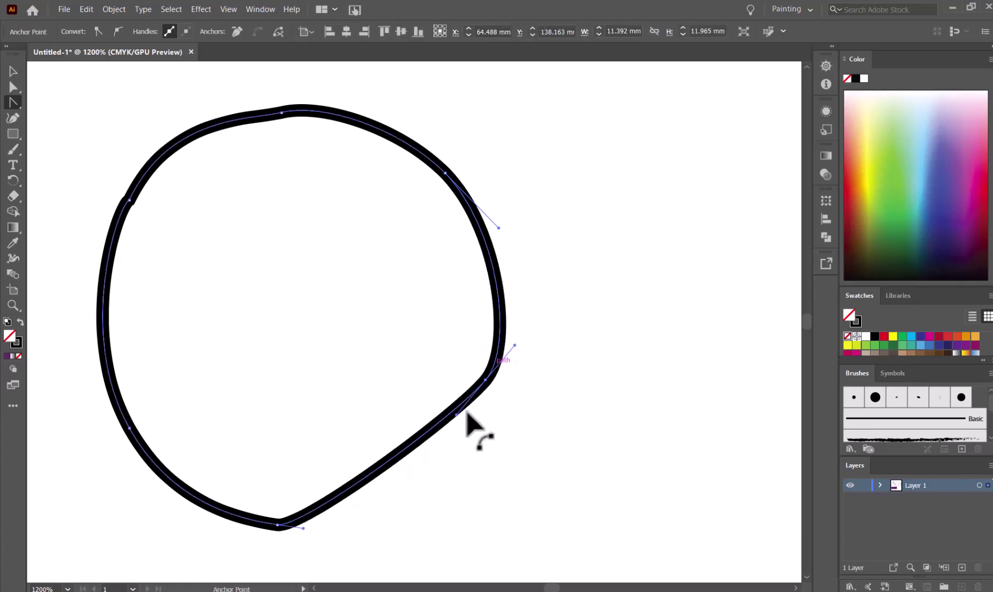
left_click_drag(461, 422, 483, 495)
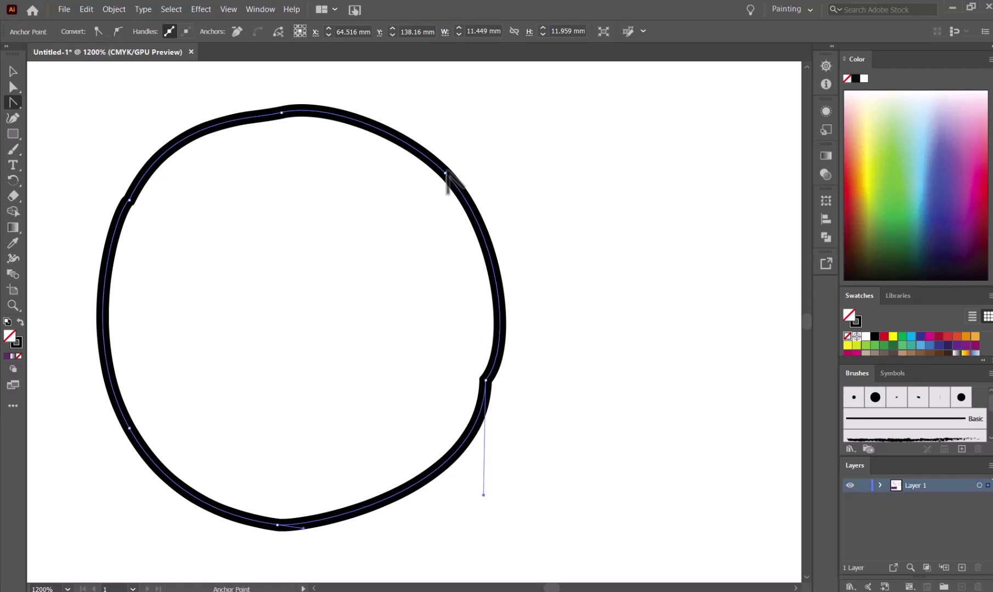
Reset the lower-right anchor to a corner, convert it to smooth, and pull its lower handle down to round the lower-right segment.
left_click(485, 380)
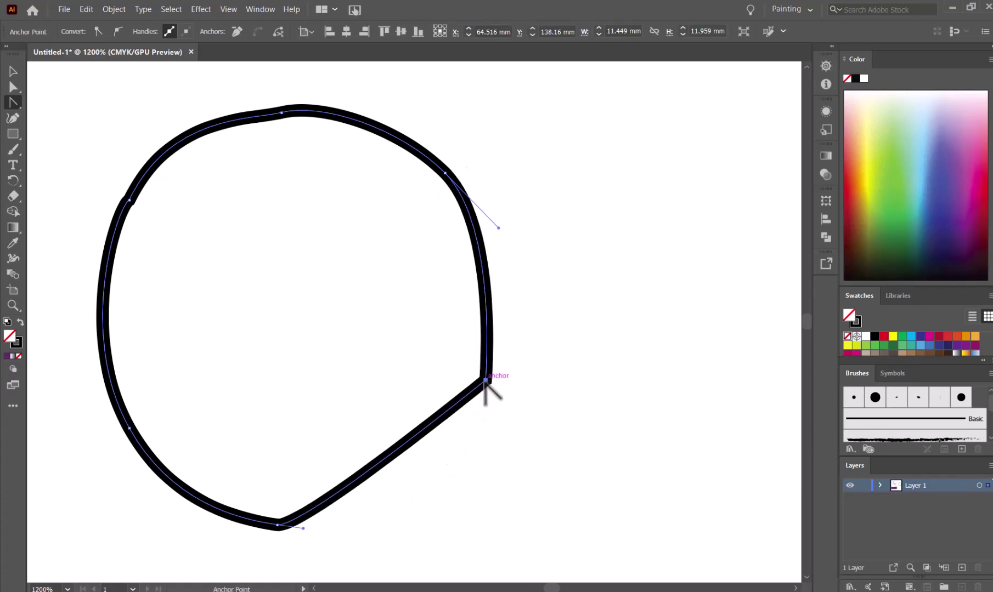
left_click(117, 34)
left_click_drag(456, 433, 461, 504)
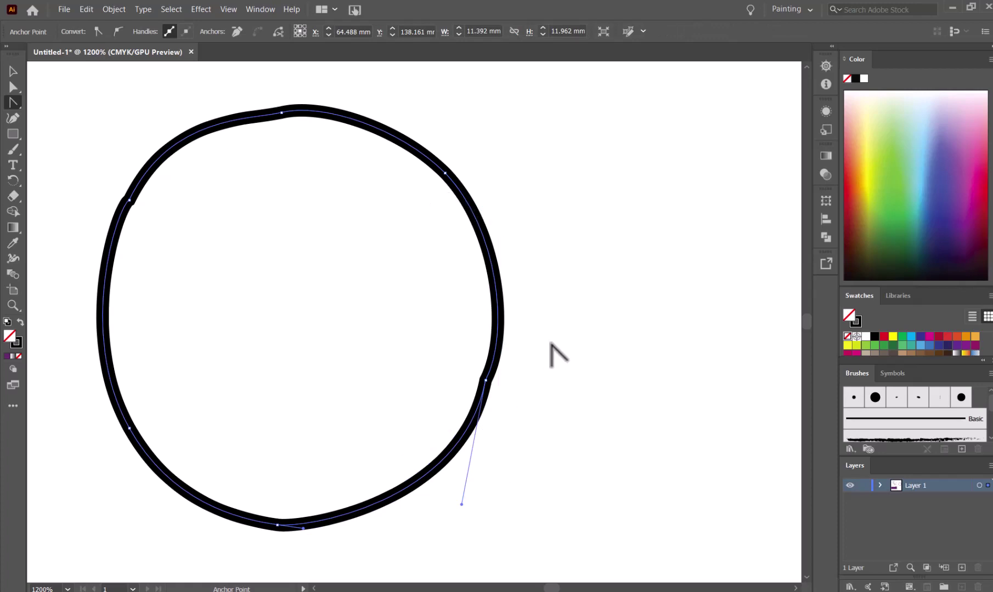
Try to convert the circle's top anchor to a corner point with the Anchor Point tool.
left_click(281, 113)
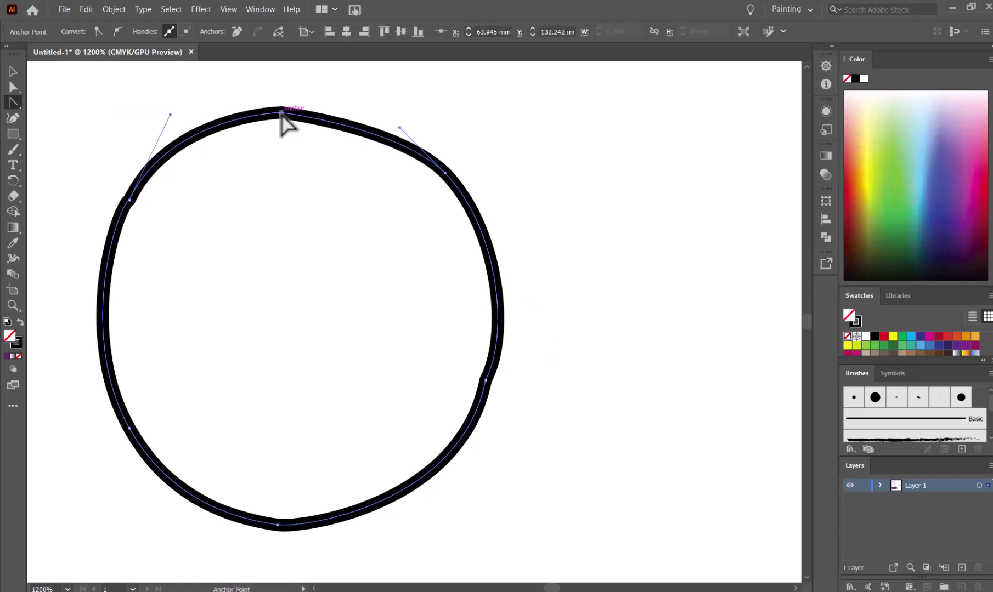
key("ctrl+z")
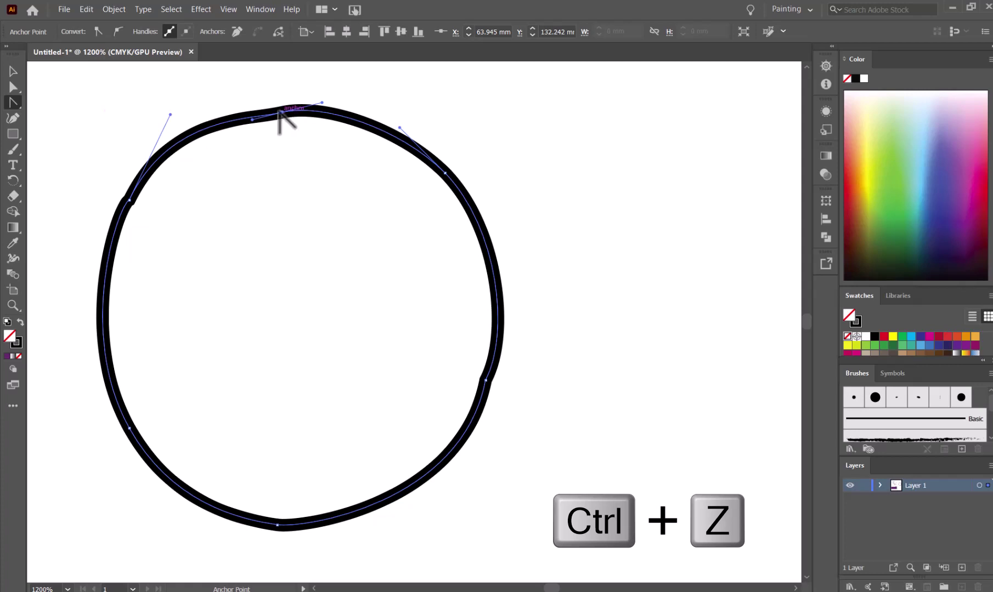
left_click(280, 111)
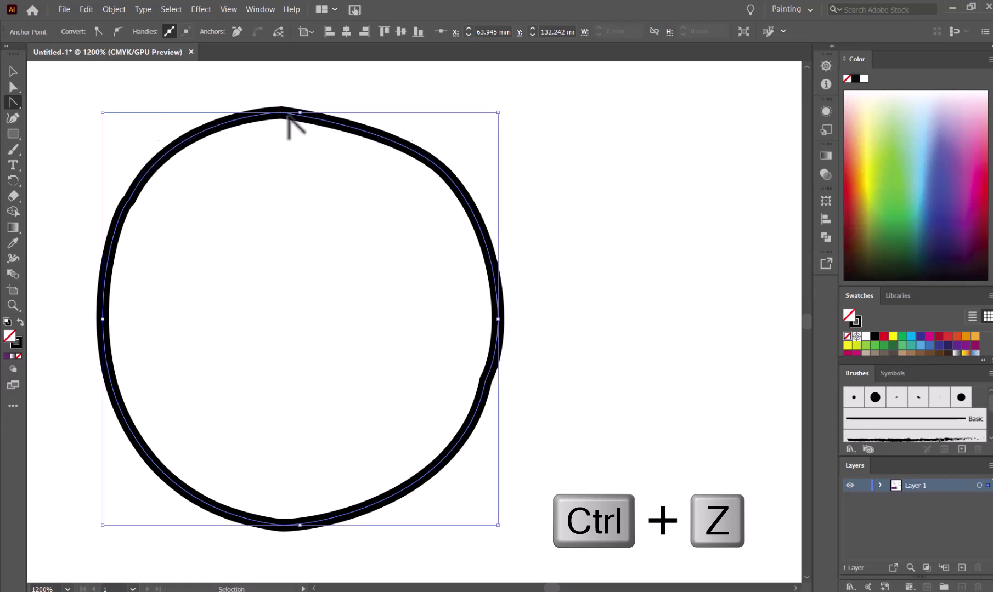
key("ctrl+z")
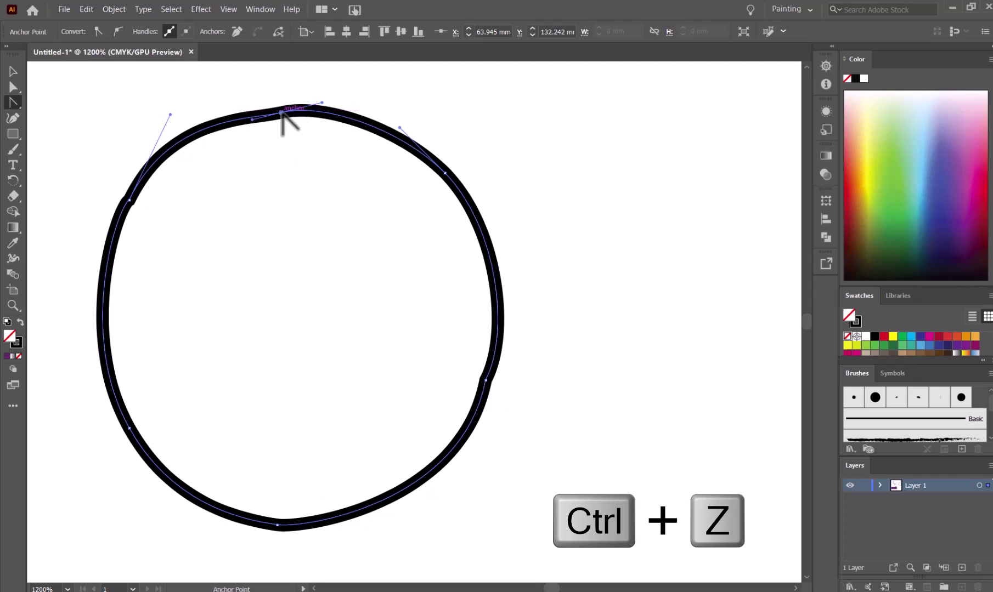
Try removing the selected top anchor from the circle's path.
key("ctrl+equal")
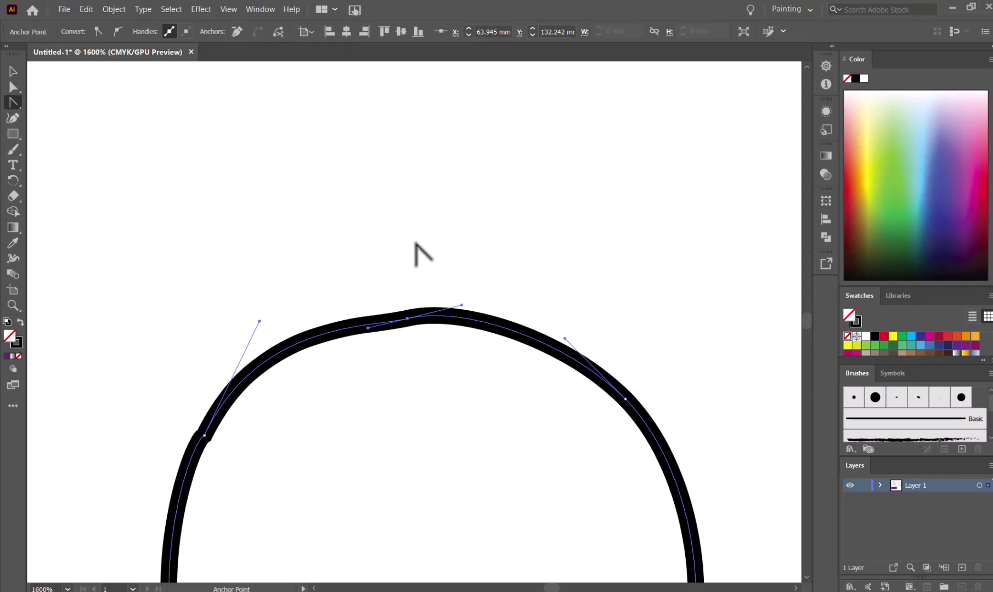
key("space")
left_click_drag(432, 262, 414, 145)
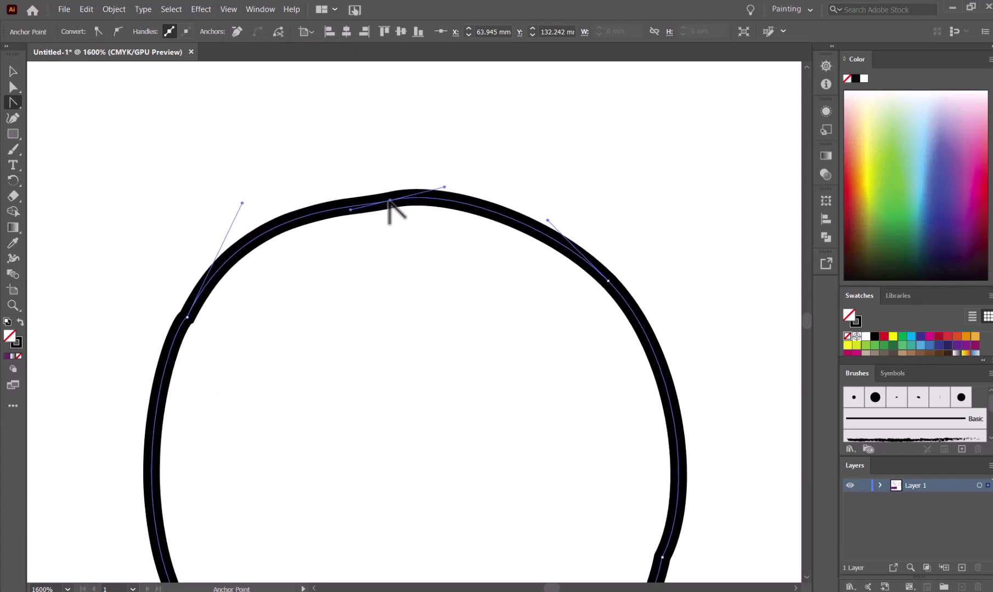
left_click(237, 31)
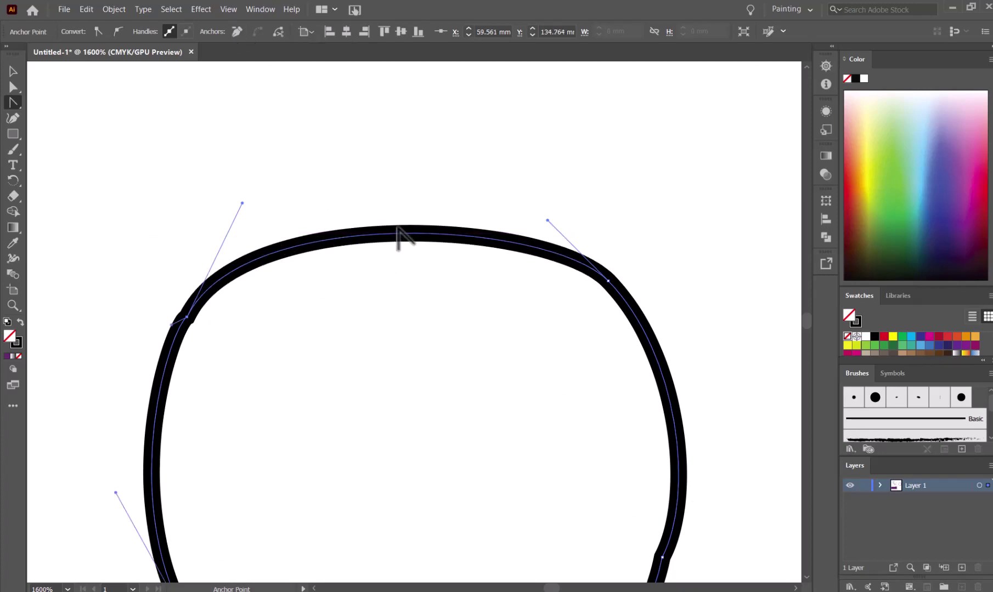
key("ctrl+z")
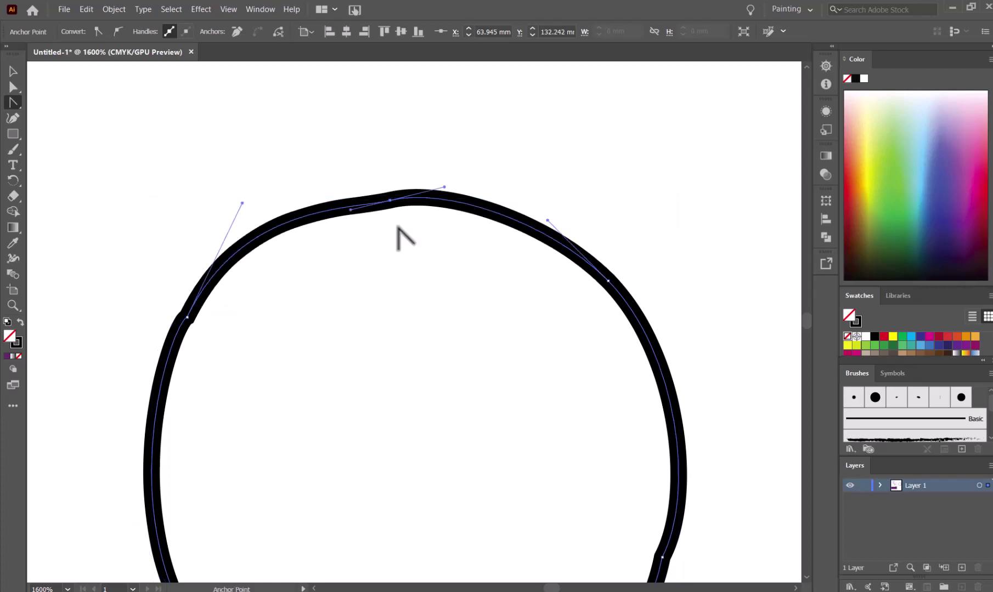
Try resetting the circle's top anchor to a corner, and try removing the anchor once more.
left_click(390, 201)
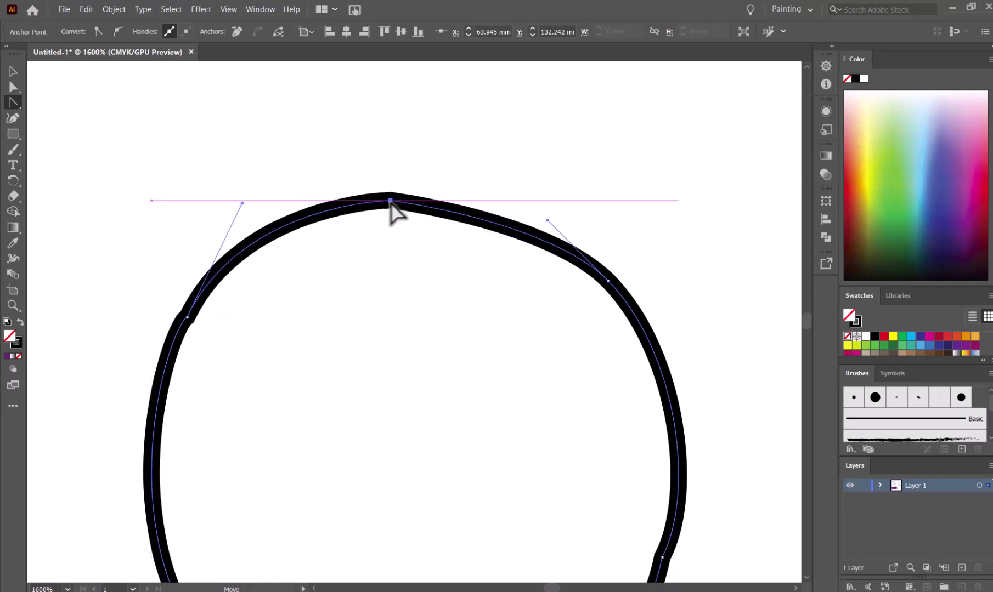
left_click(419, 208, "ctrl")
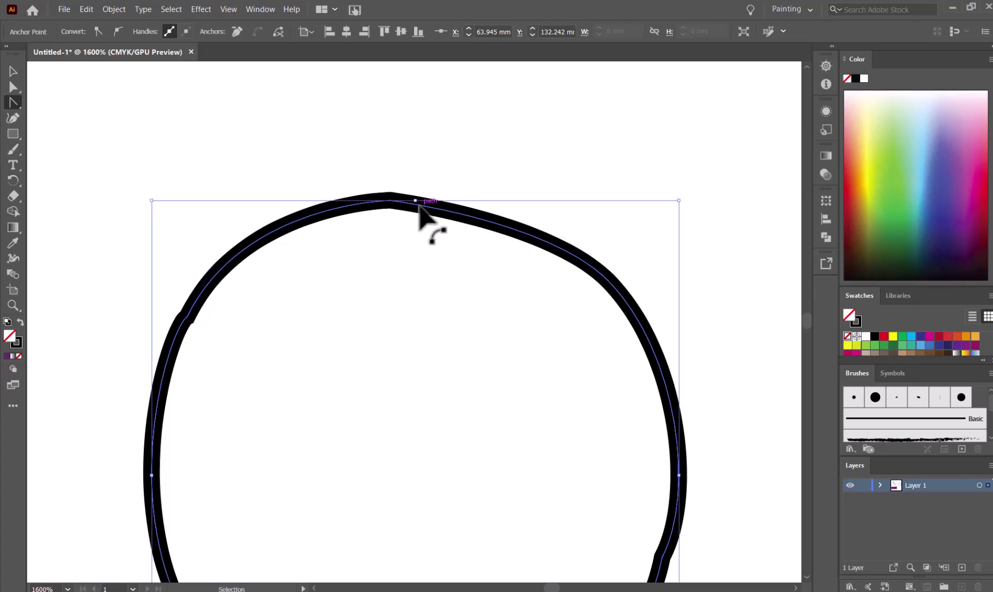
left_click_drag(419, 207, 426, 220)
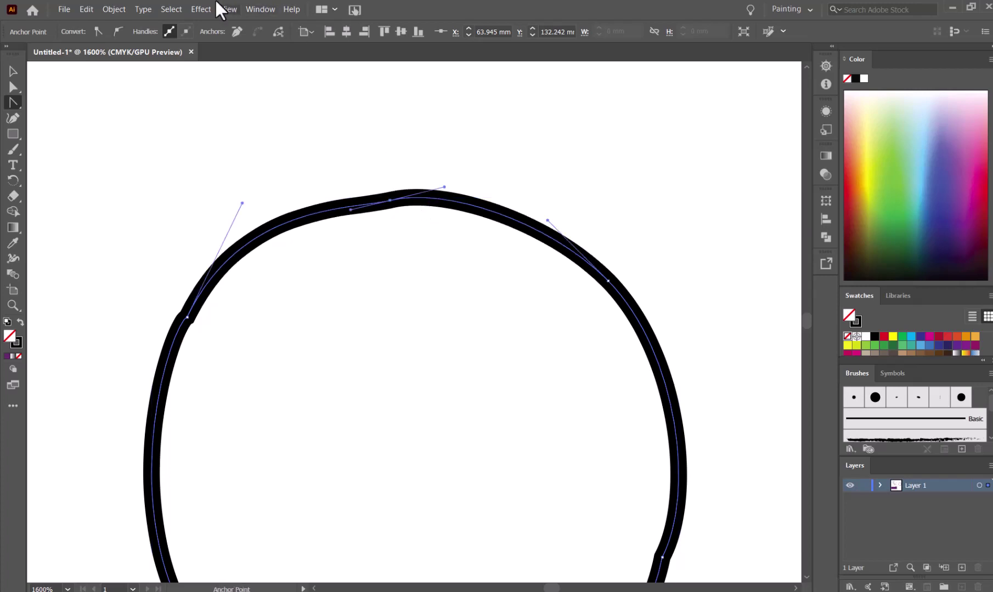
left_click(237, 37)
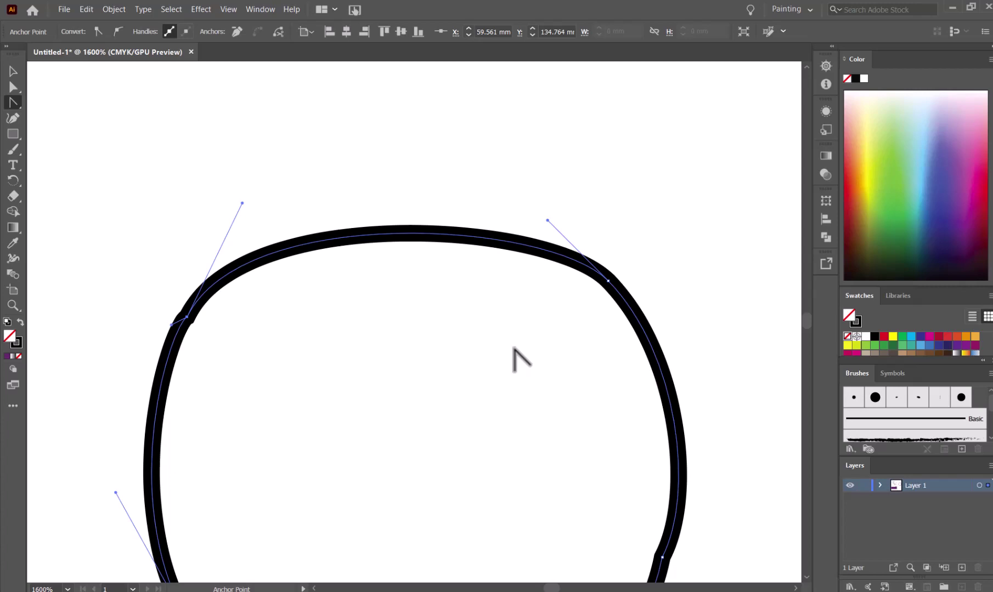
key("v")
key("ctrl+z")
Delete the circle's top anchor with the Pen tool and add a new anchor at the middle of the top segment.
key("space")
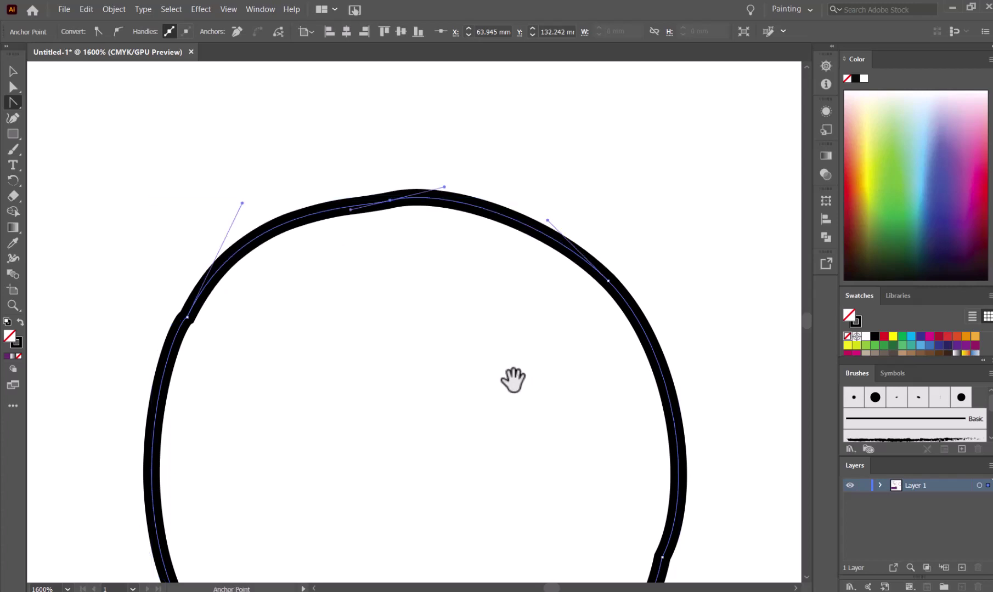
left_click_drag(511, 379, 510, 283)
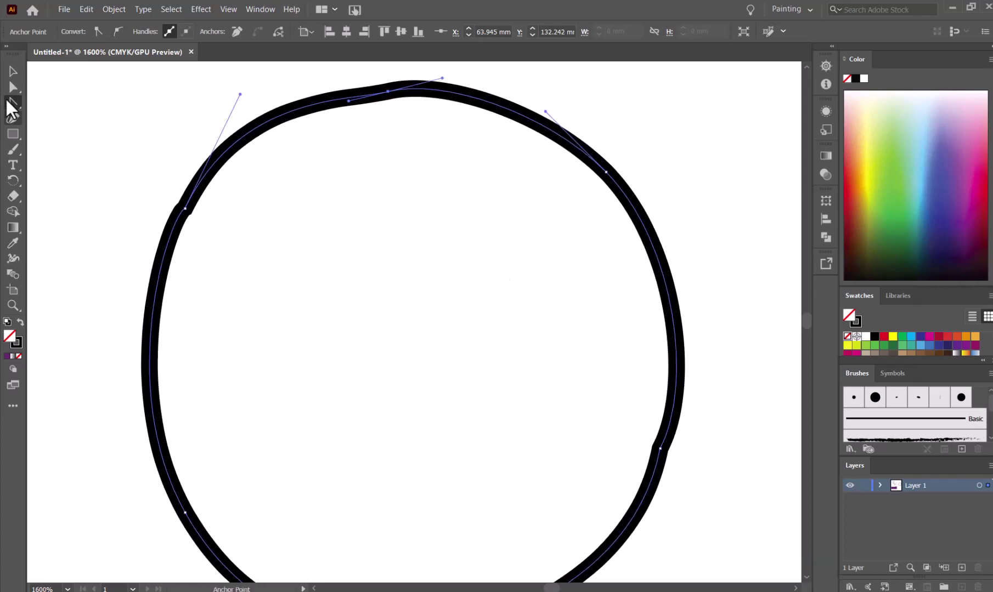
left_click(19, 88)
left_click(12, 103)
left_click(11, 103)
left_click(49, 100)
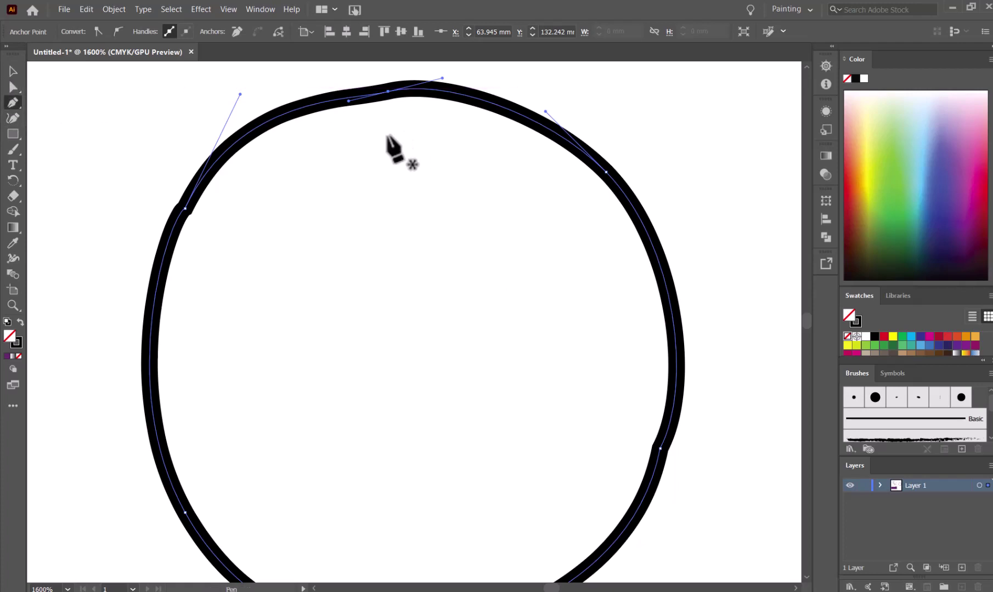
left_click(387, 92)
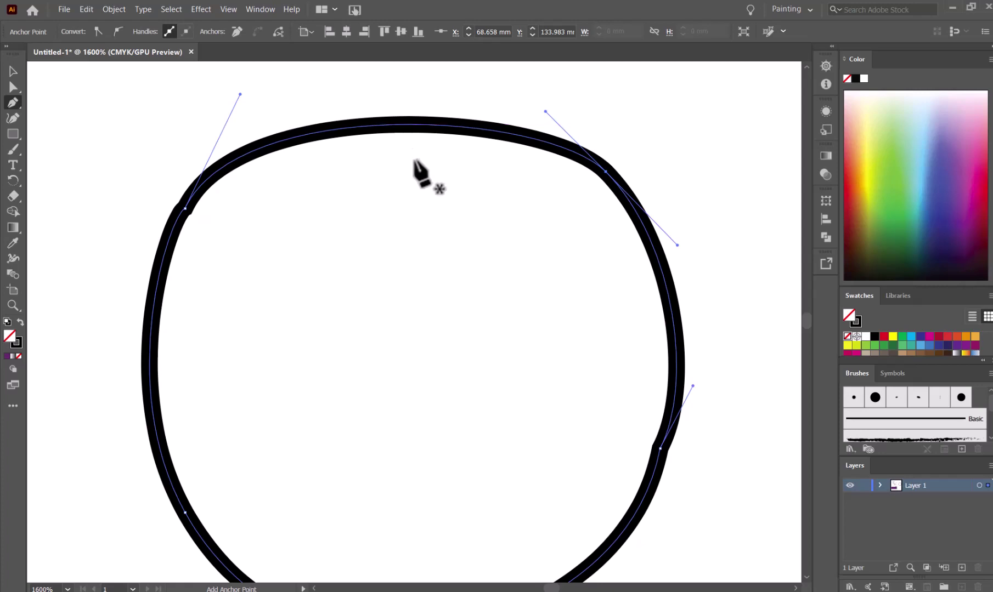
left_click(399, 124)
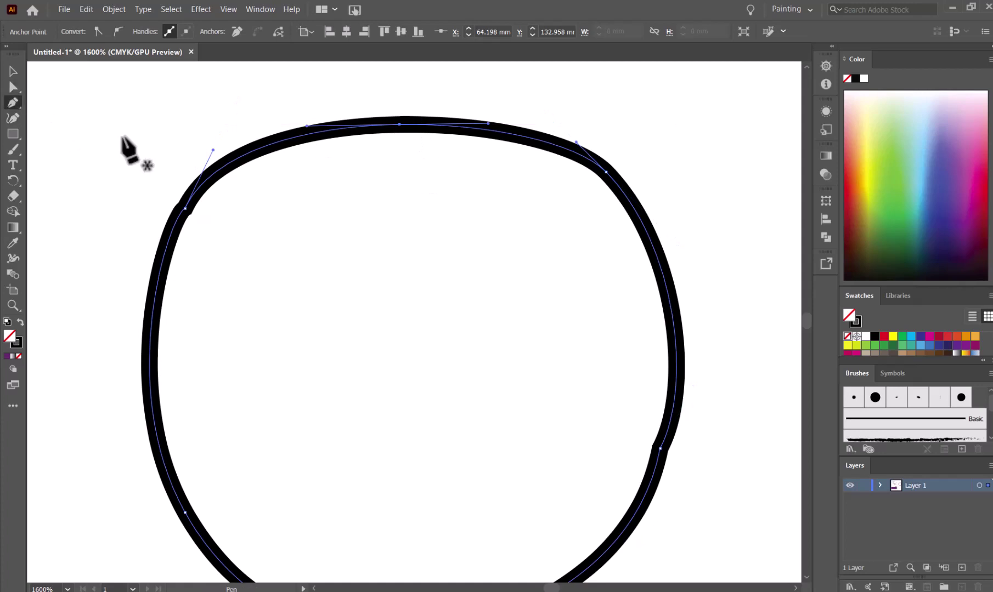
Rebuild the new top anchor's handles with the Anchor Point tool, pulling both out short and angling the right one slightly upward.
key("shift+c")
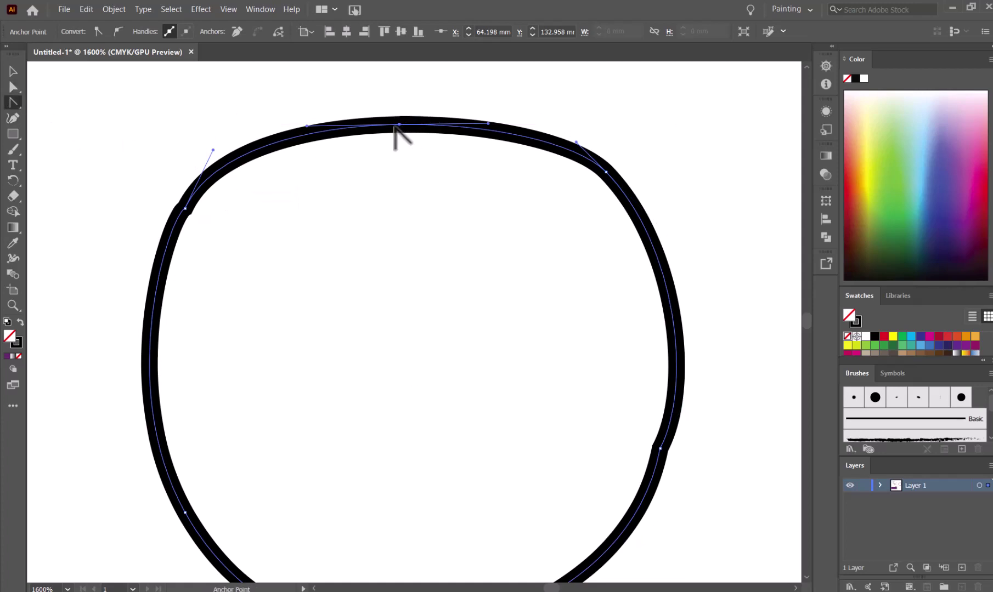
left_click(398, 124)
left_click_drag(398, 125, 365, 118)
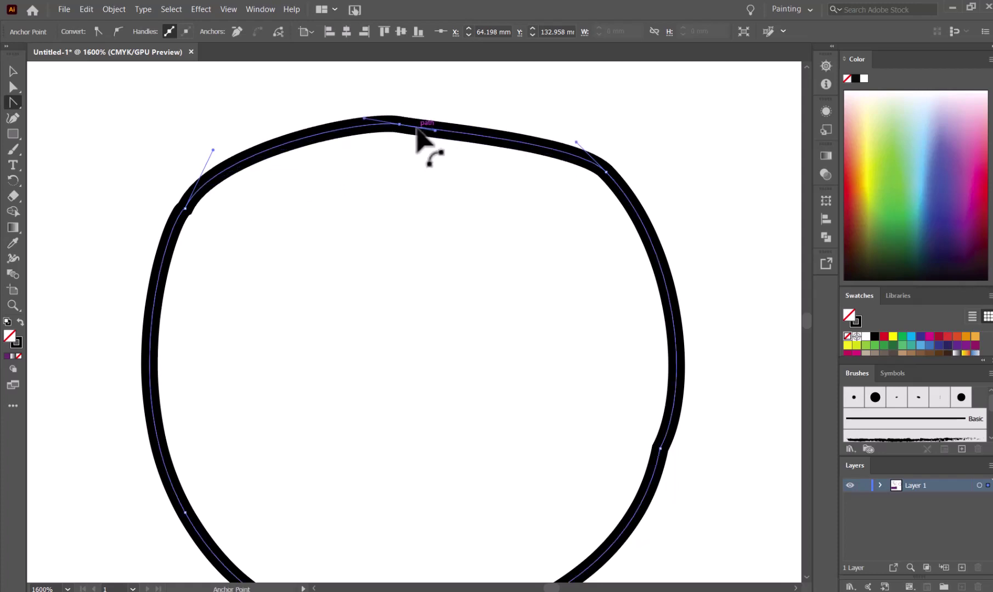
left_click_drag(435, 130, 446, 121)
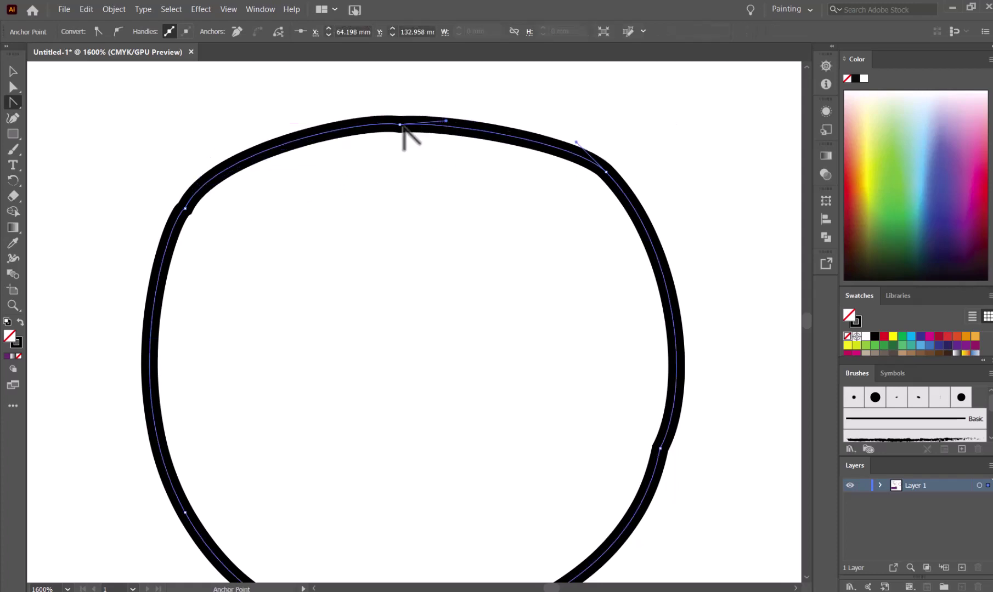
left_click(398, 125)
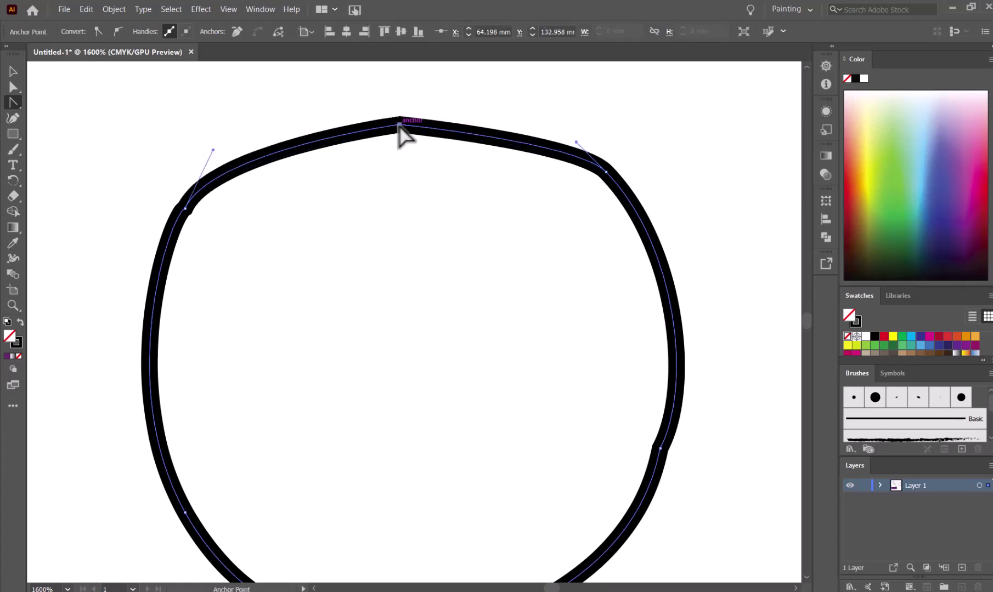
key("ctrl+z")
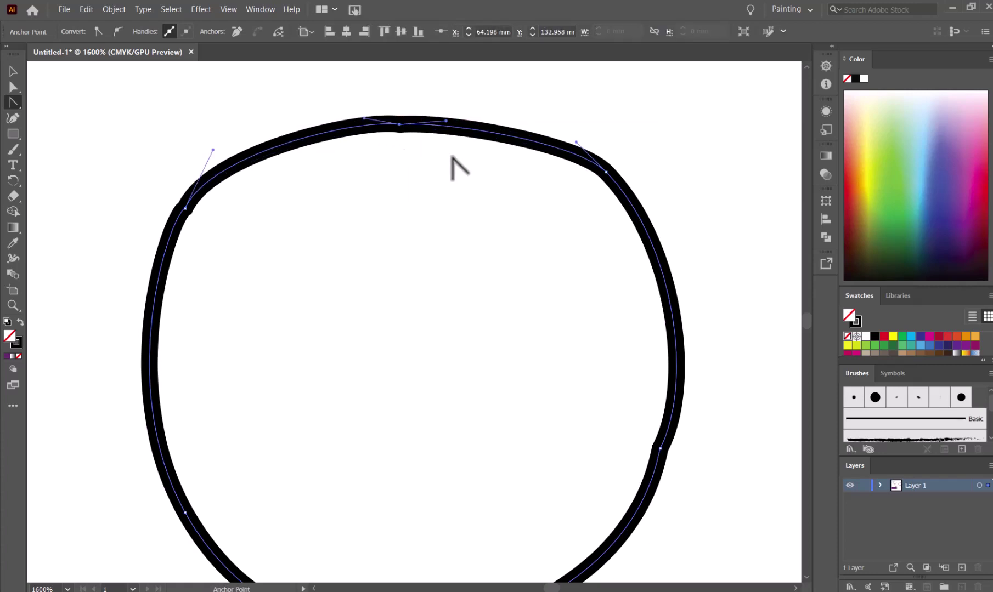
Nudge the circle's top anchor up and down in increments, leaving it slightly higher at Y 132.606 mm.
key("Up")
key("Up")
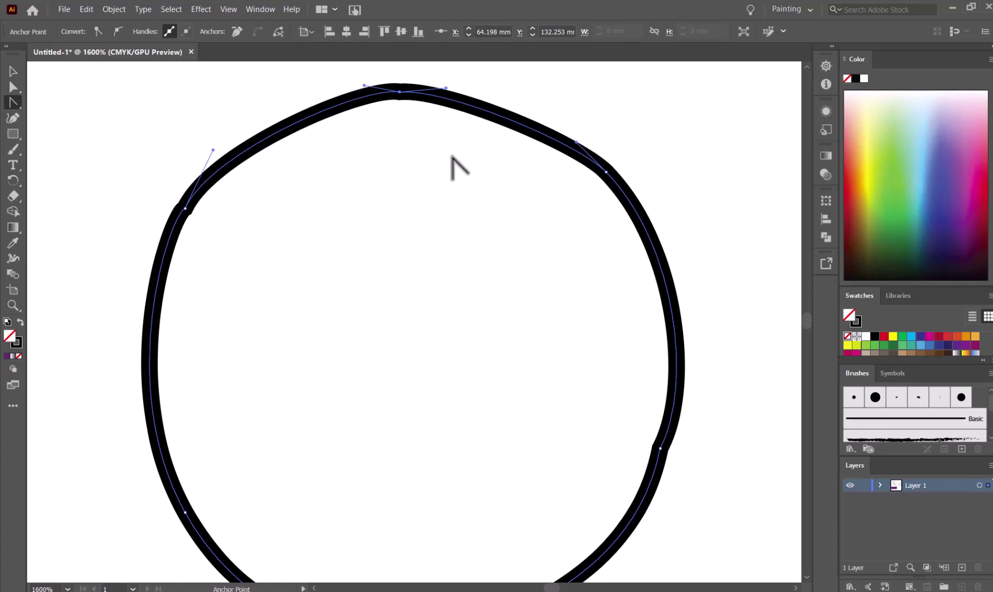
key("Down")
key("Down")
key("Down")
key("Up")
key("Up")
key("Up")
key("Down")
key("Down")
key("Down")
key("Down")
key("Down")
key("Down")
key("Down")
key("Down")
key("Down")
key("Down")
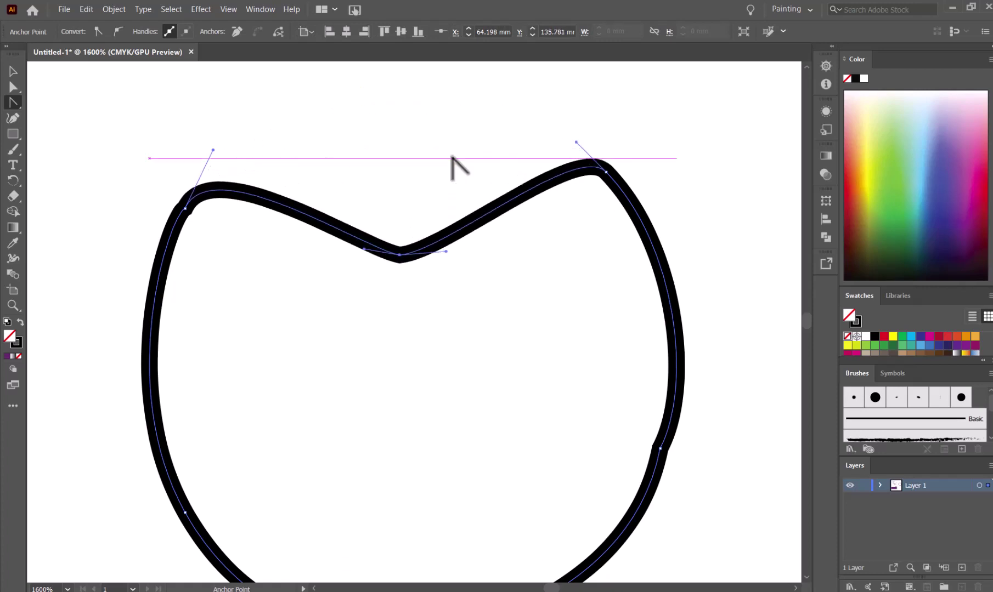
key("Up")
key("Up")
key("Up")
key("Up")
key("Up")
key("Up")
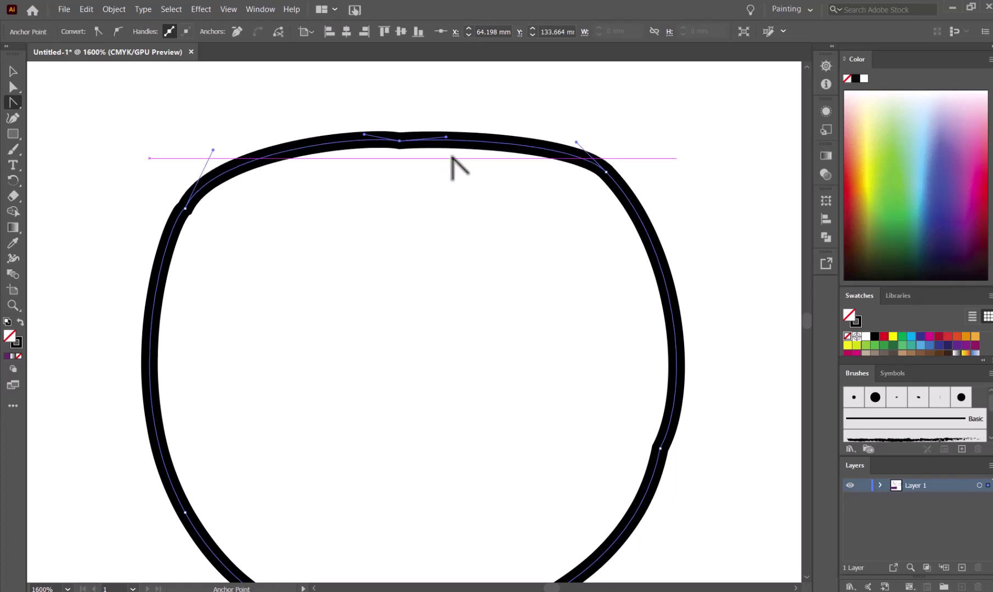
key("Up")
key("Up")
key("Up")
key("Down")
key("Down")
key("Down")
key("Down")
key("Down")
key("Down")
key("Down")
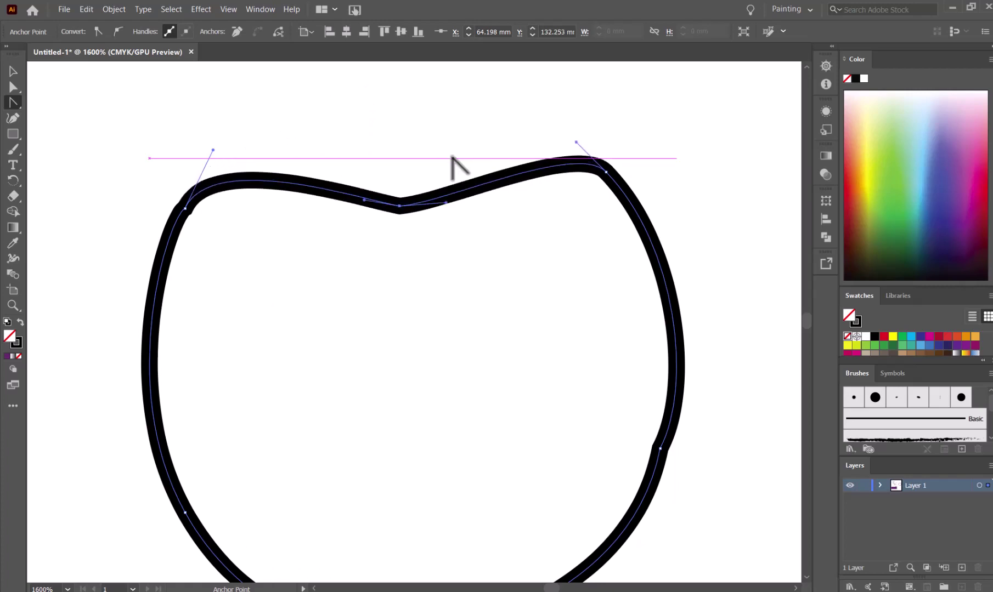
key("Up")
key("Up")
key("Up")
key("Up")
key("Up")
key("Up")
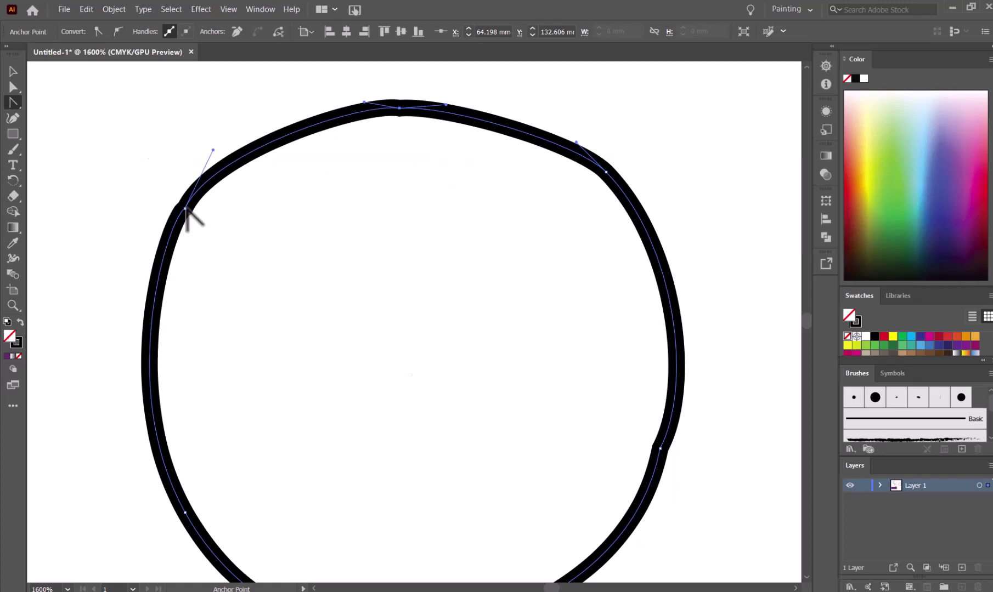
Select the circle's upper-left anchor and nudge it vertically and horizontally, leaving it slightly inward at X 59.914 mm.
left_click(185, 207)
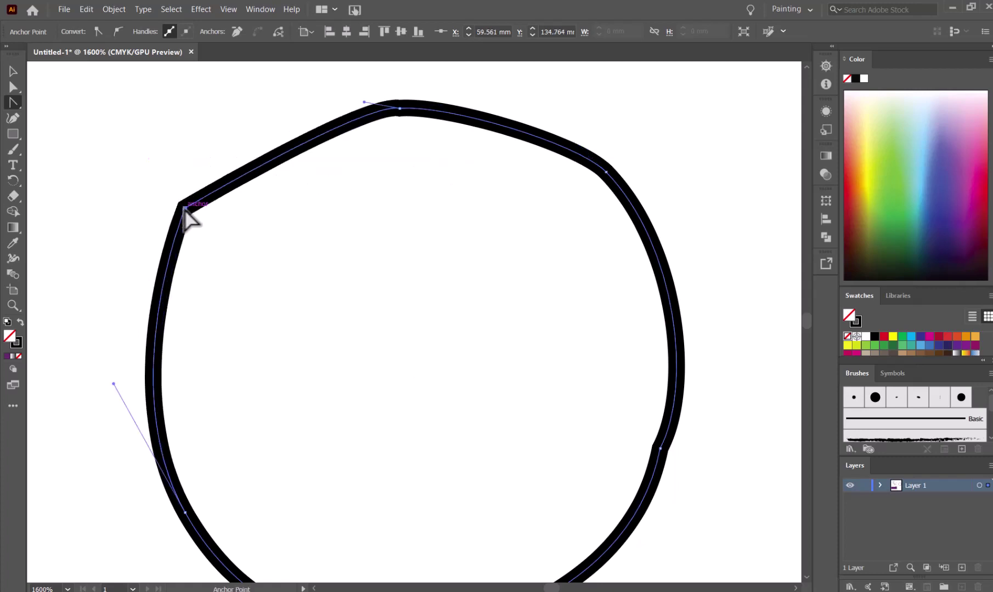
key("ctrl+z")
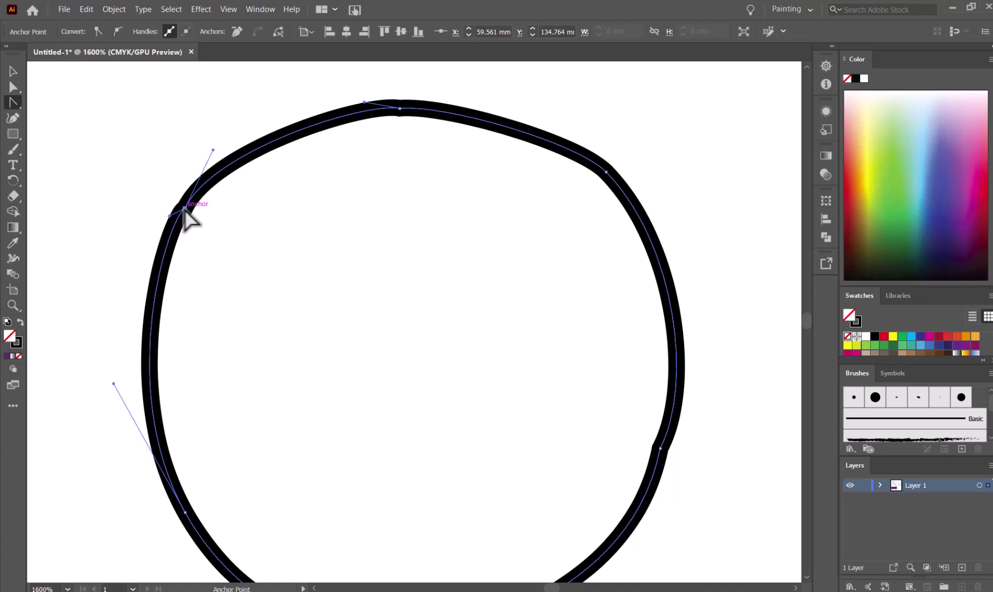
key("Up")
key("Up")
key("Up")
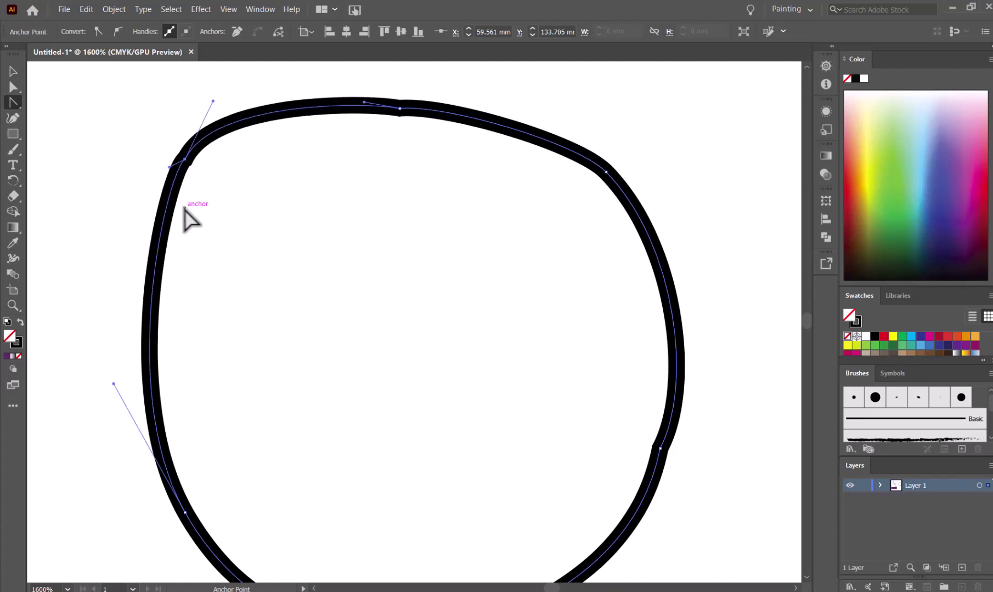
key("Down")
key("Down")
key("Down")
key("Left")
key("Left")
key("Left")
key("Right")
key("Right")
key("Right")
key("Right")
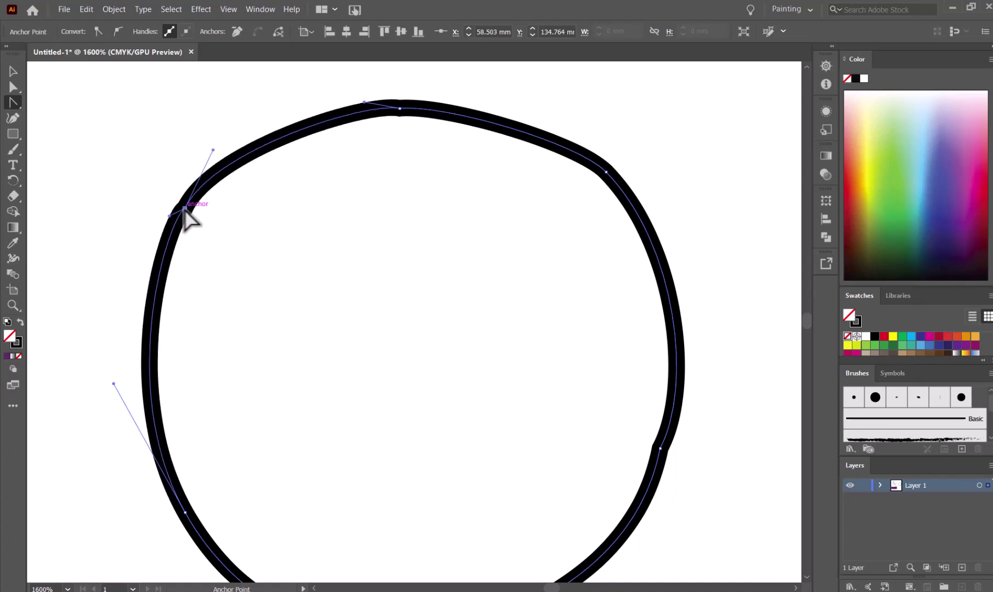
key("Left")
key("Left")
key("Right")
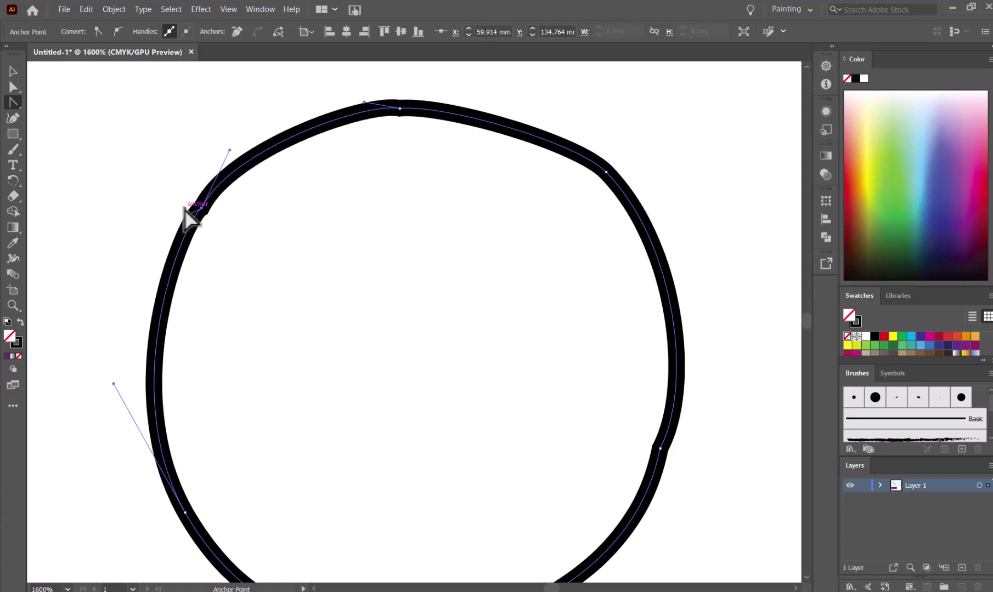
Zoom out to 600% and bring the empty canvas area below the circle into view.
key("ctrl+minus")
key("ctrl+minus")
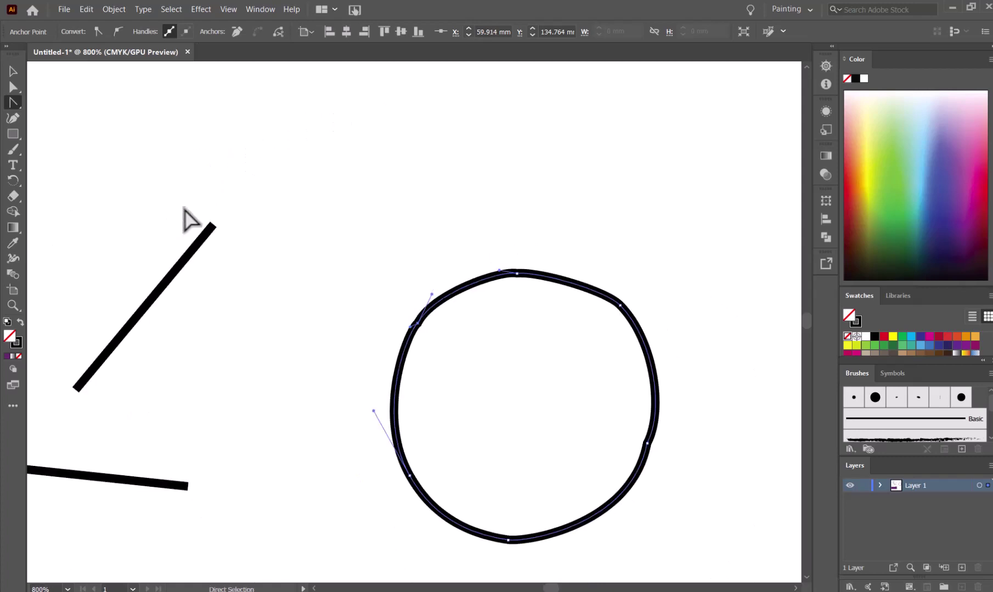
key("ctrl+minus")
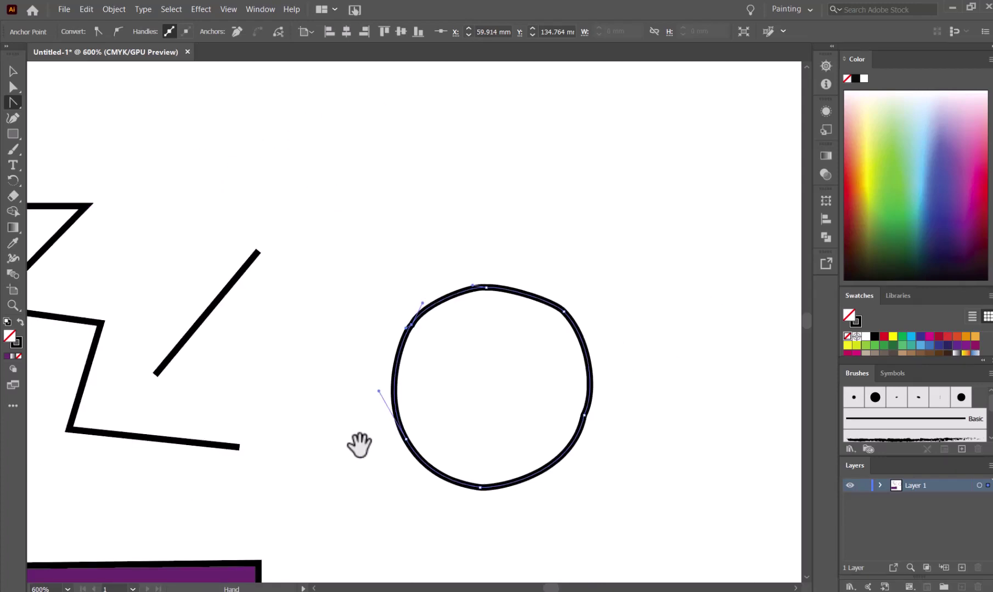
left_click_drag(407, 475, 343, 257)
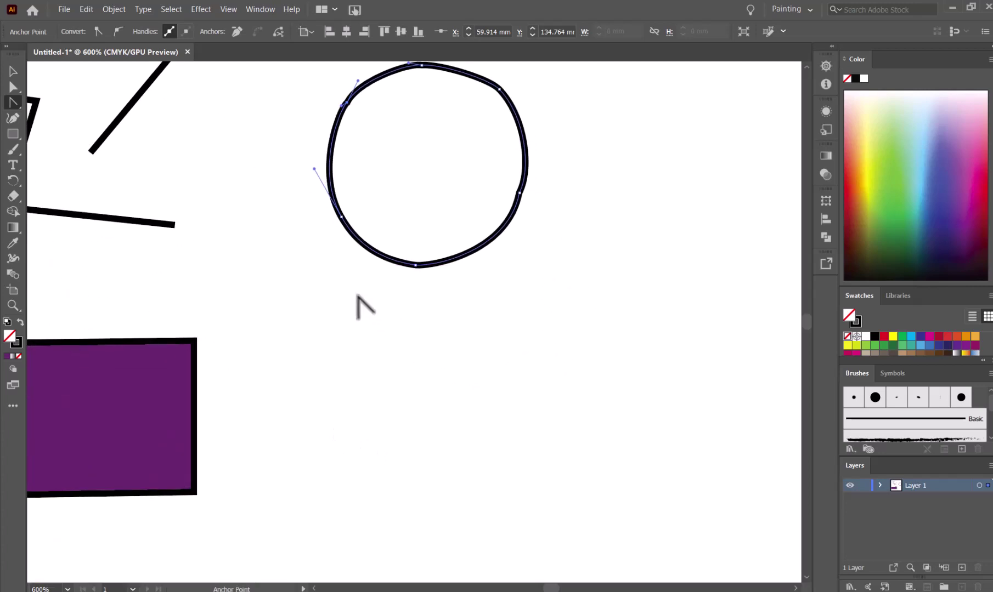
Draw a closed round shape directly below the rough circle with the Curvature tool, using four anchor points.
key("ctrl+minus")
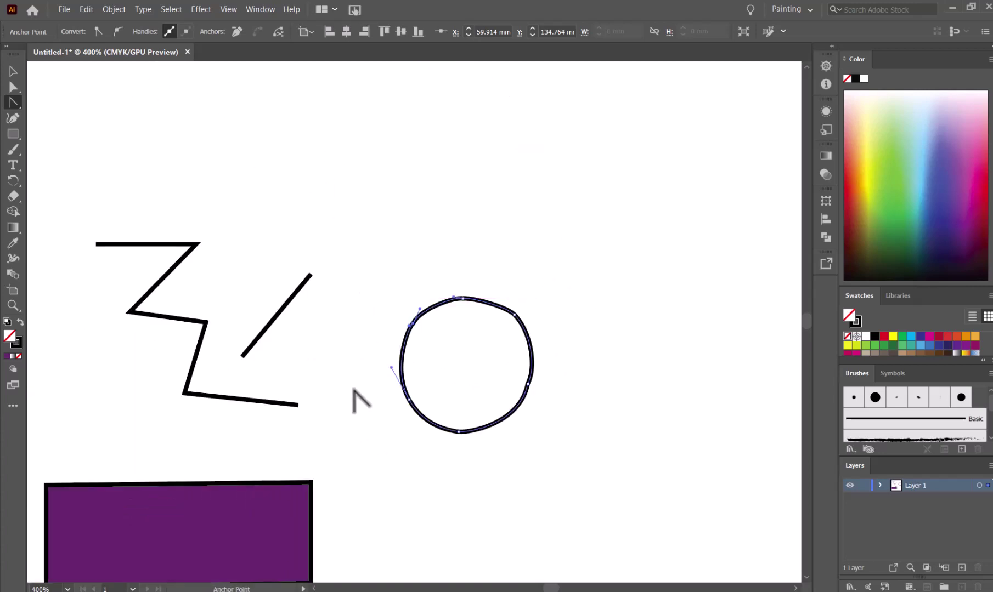
left_click_drag(371, 412, 331, 261)
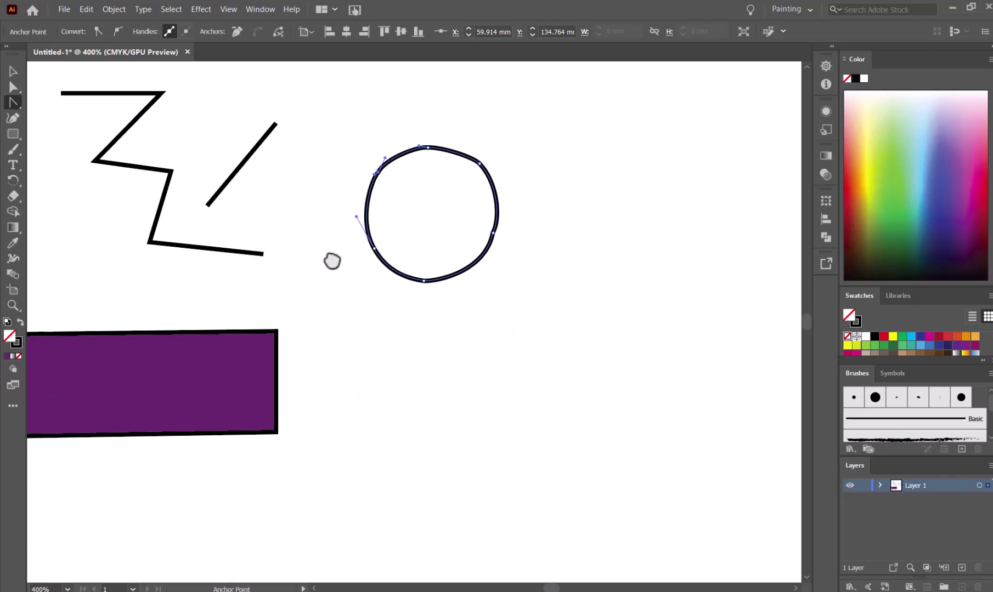
left_click(15, 103)
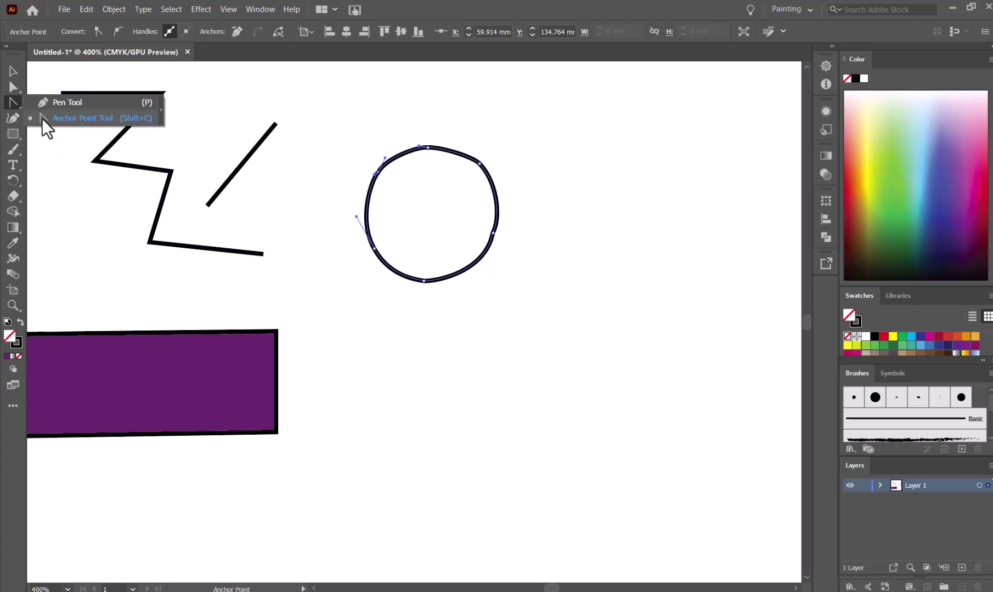
left_click(10, 121)
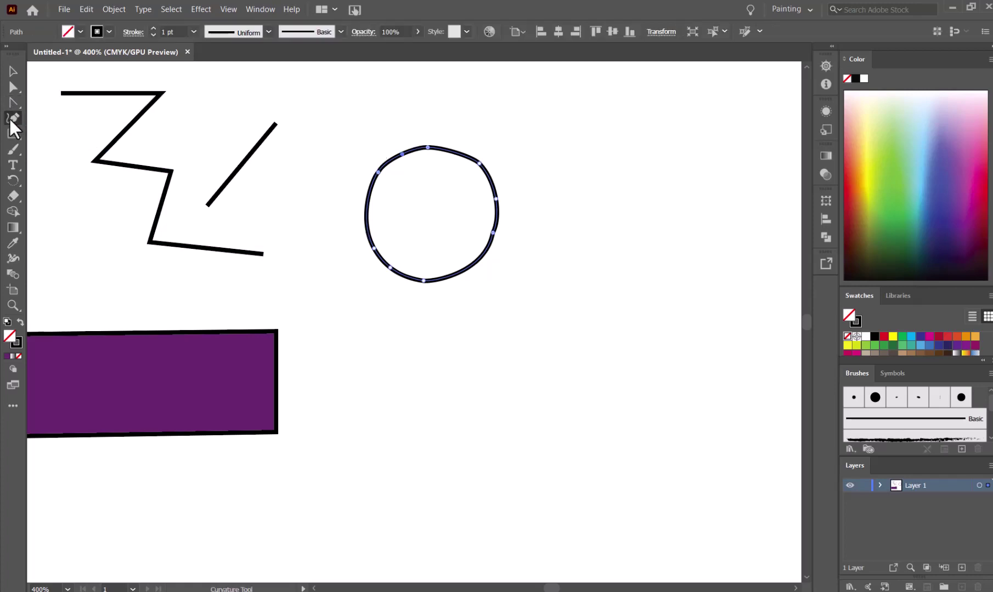
left_click(360, 388)
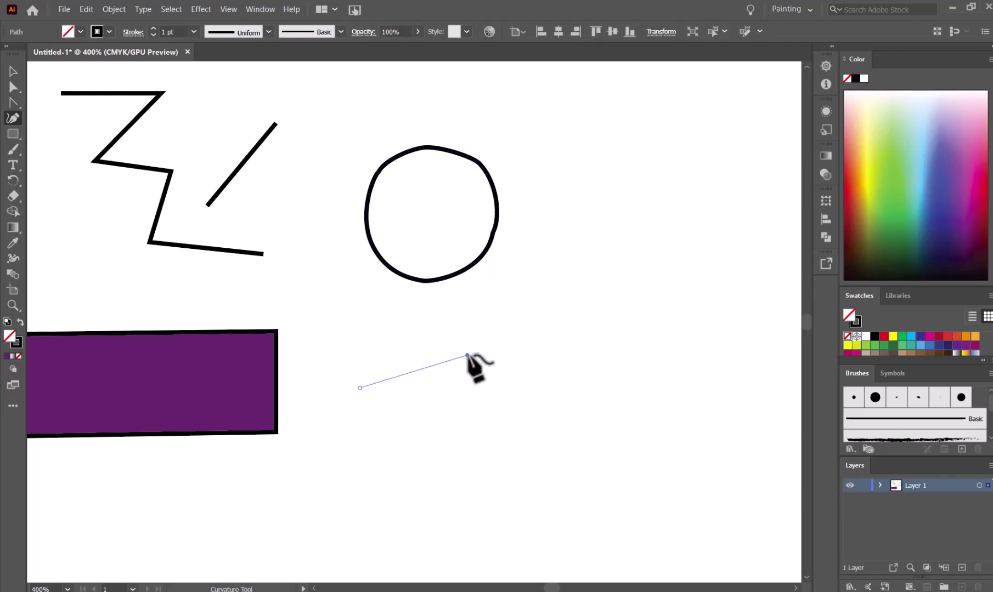
left_click(467, 354)
mouse_move(467, 355)
left_mouse_down()
mouse_move(486, 365)
mouse_move(486, 415)
left_mouse_up()
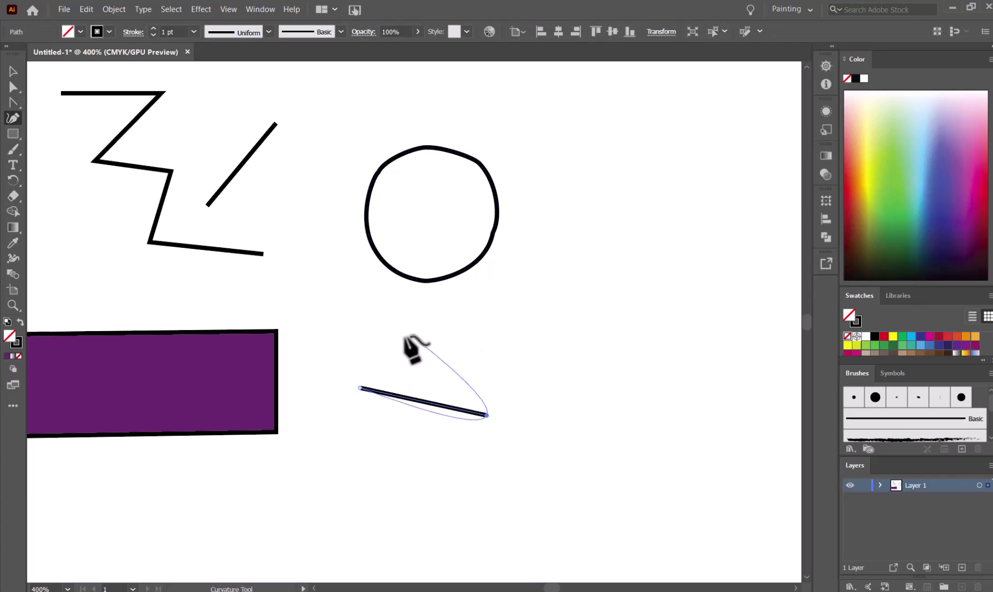
left_click(507, 330)
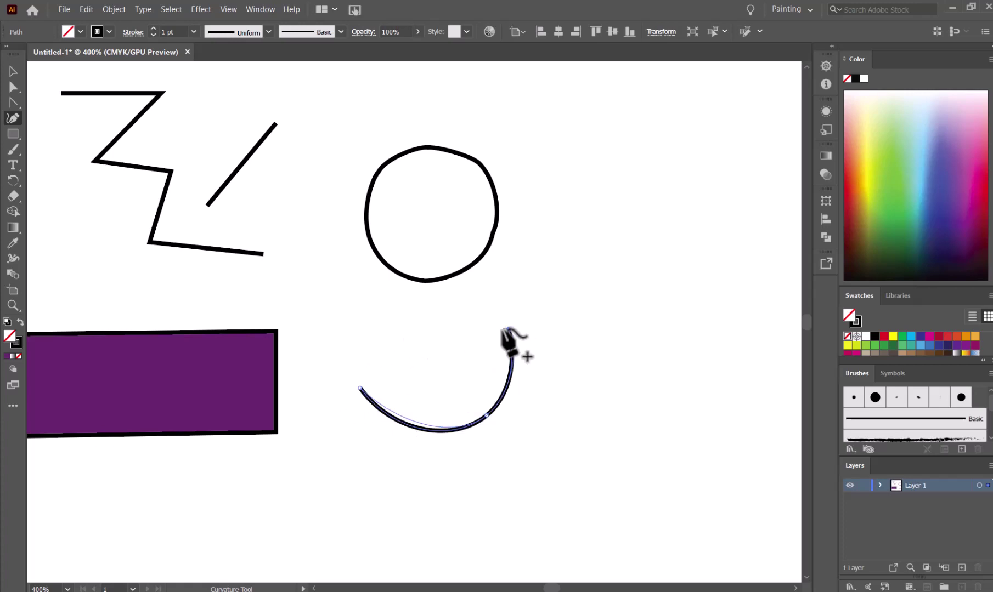
left_click(393, 295)
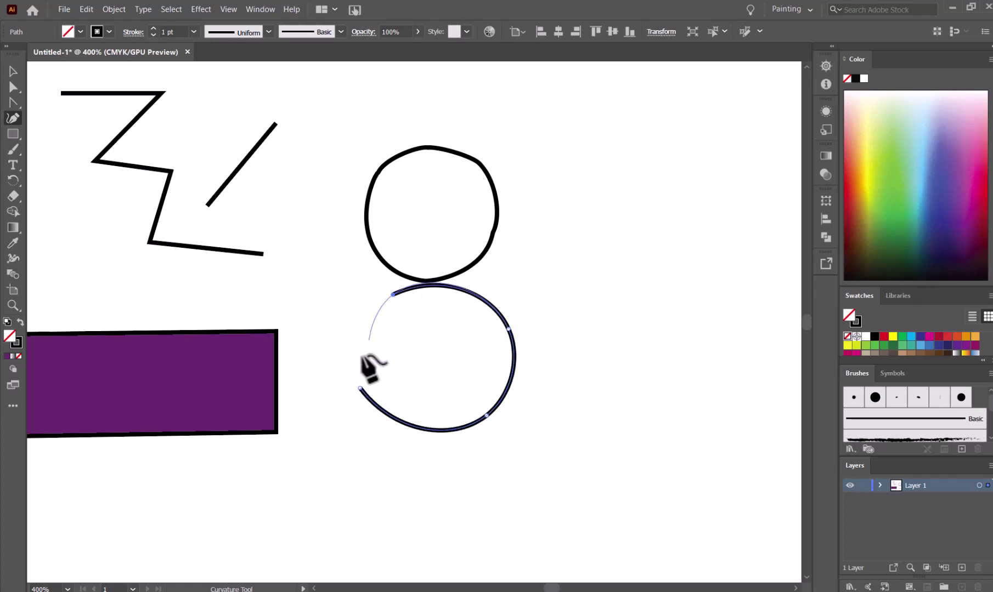
left_click(359, 388)
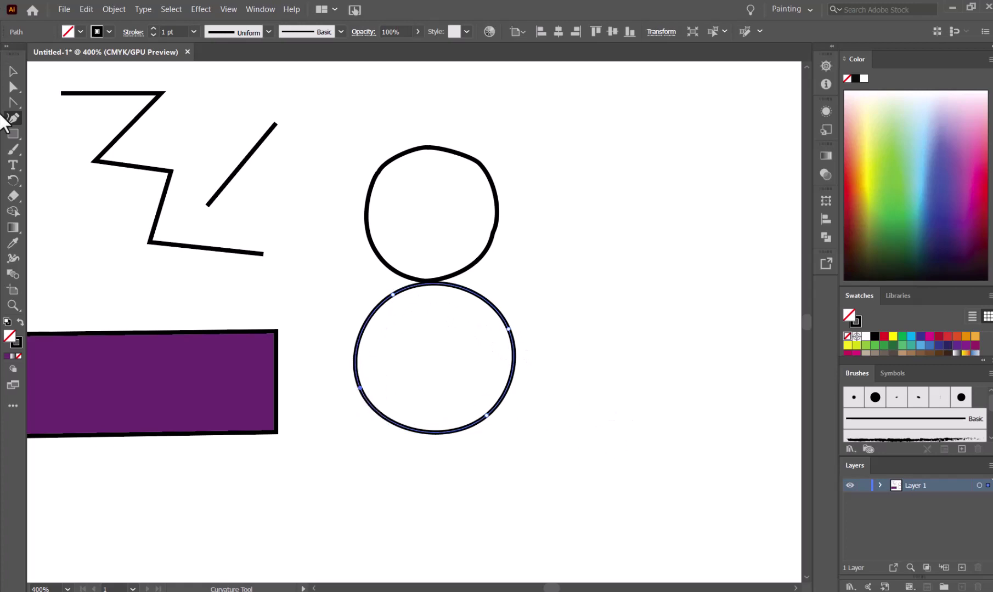
Move the new circle down and slightly left, clear of the rough circle above it.
left_click(12, 71)
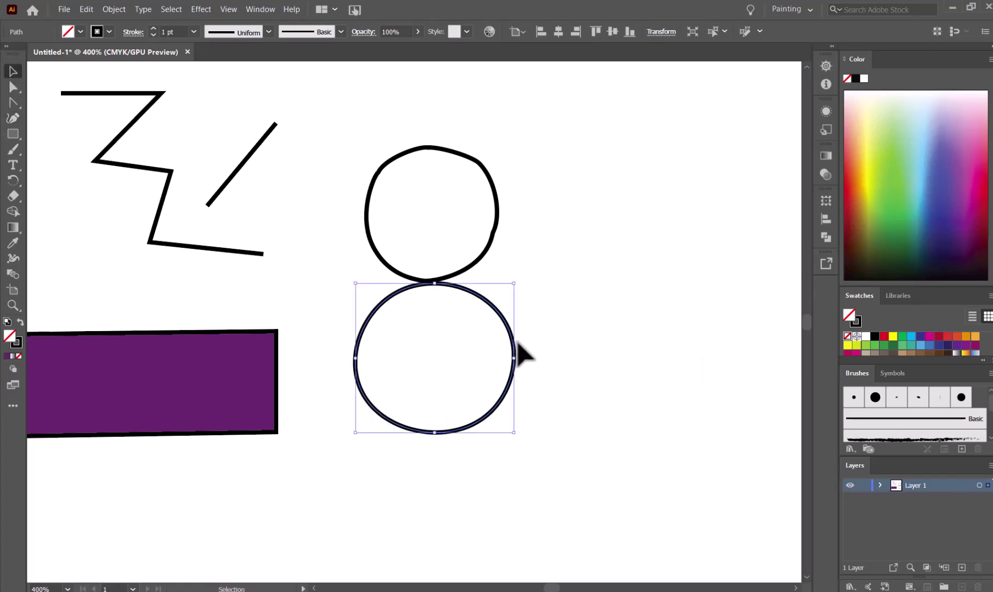
left_click(523, 423)
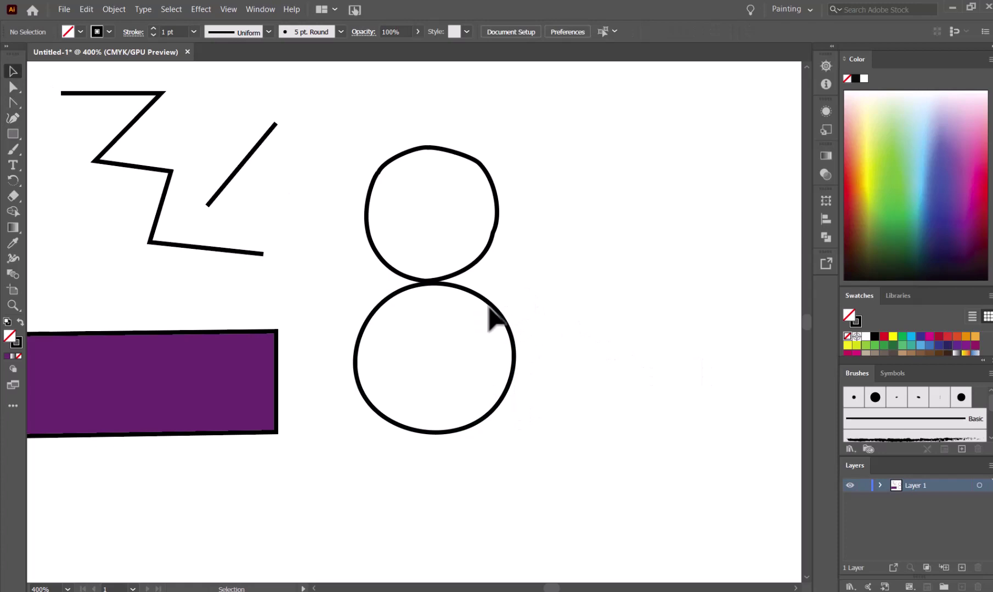
left_click_drag(492, 317, 453, 433)
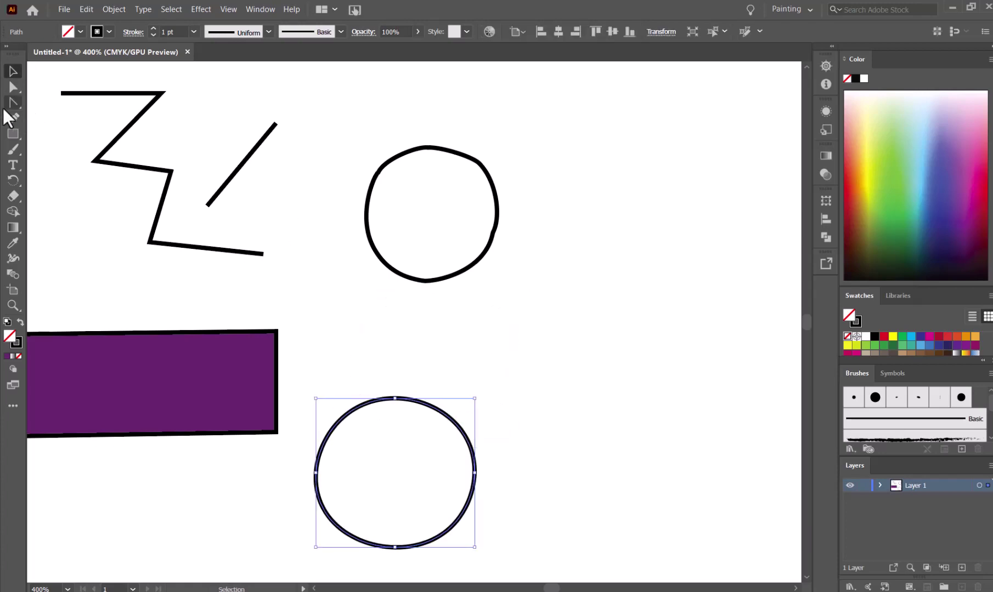
Start a spiral with the Curvature tool in the empty area right of the circles, placing points around its inner loop.
left_click(12, 118)
left_click(564, 341)
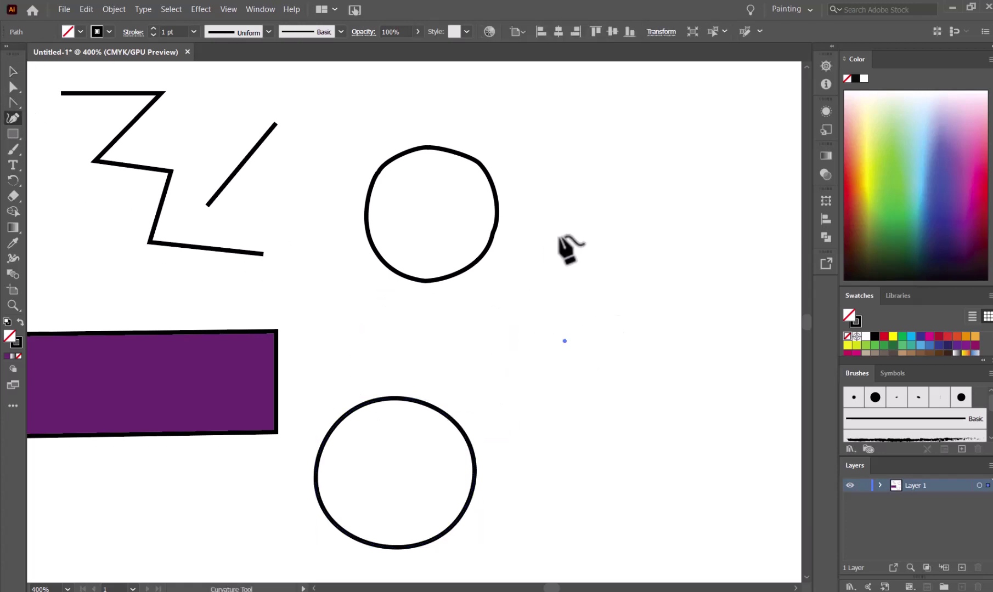
left_click_drag(618, 219, 591, 441)
right_click(676, 393)
key("Escape")
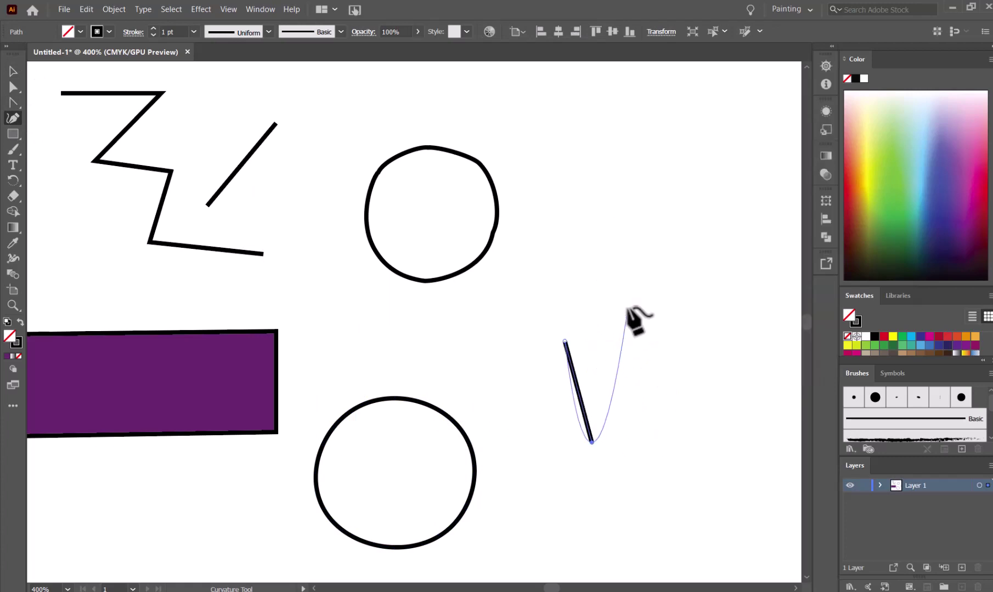
left_click(668, 355)
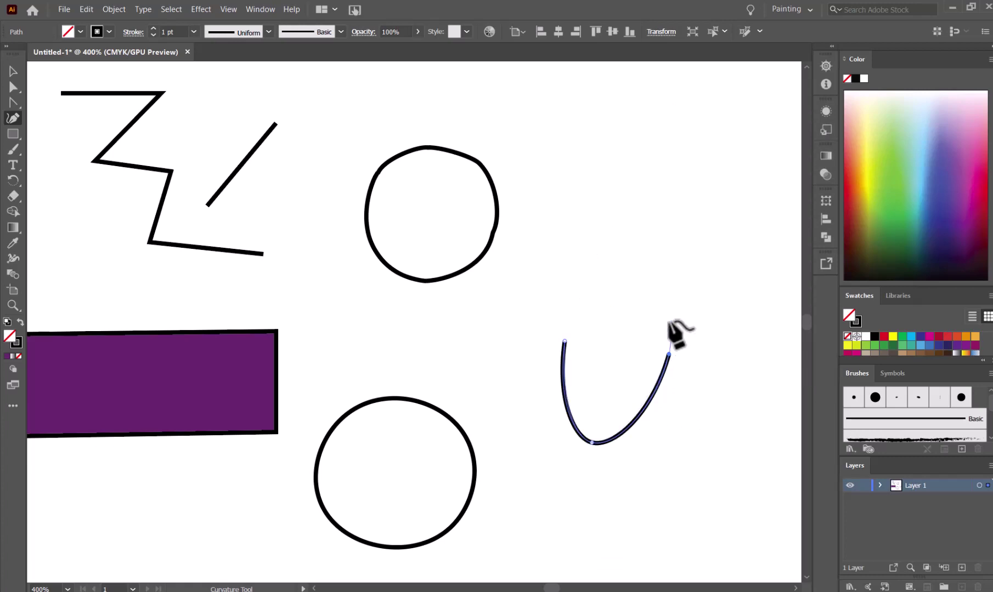
left_click(633, 274)
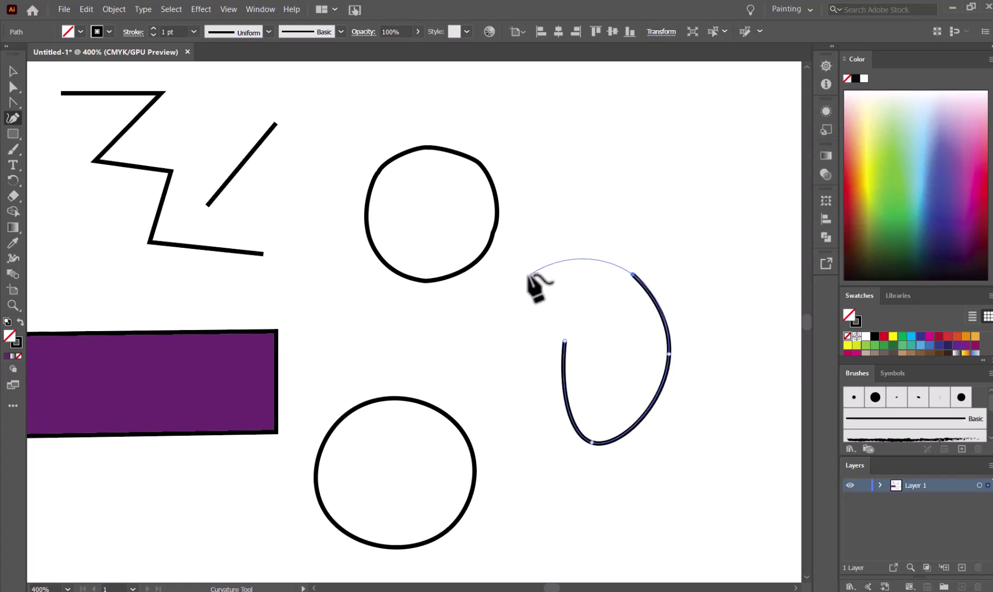
left_click(537, 337)
left_click(563, 448)
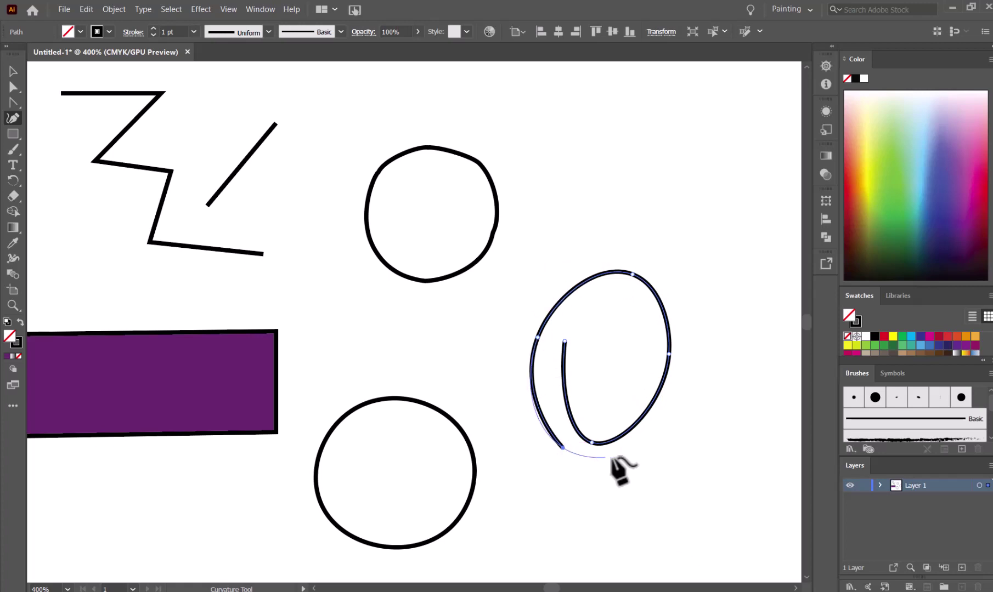
Continue the spiral with a second, wider loop of curve points around the inner one.
left_click(648, 440)
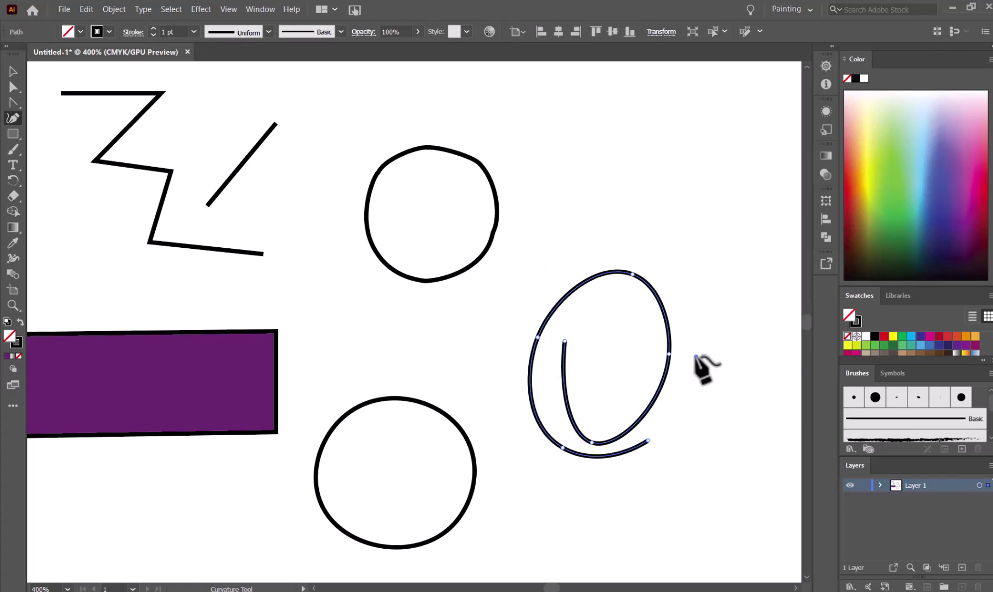
left_click(696, 357)
left_click(685, 299)
left_click(646, 256)
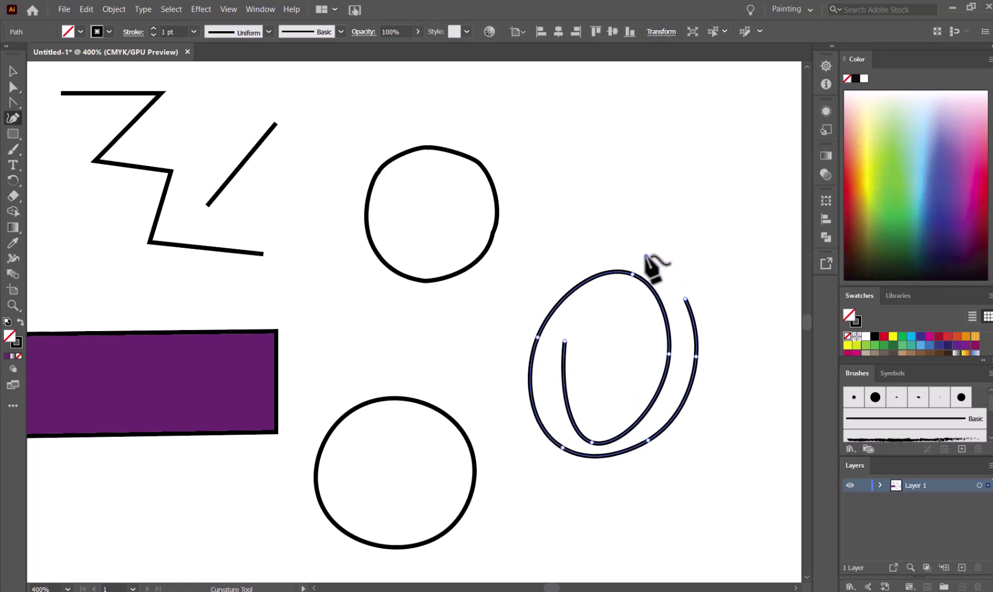
left_click(536, 293)
left_click(509, 357)
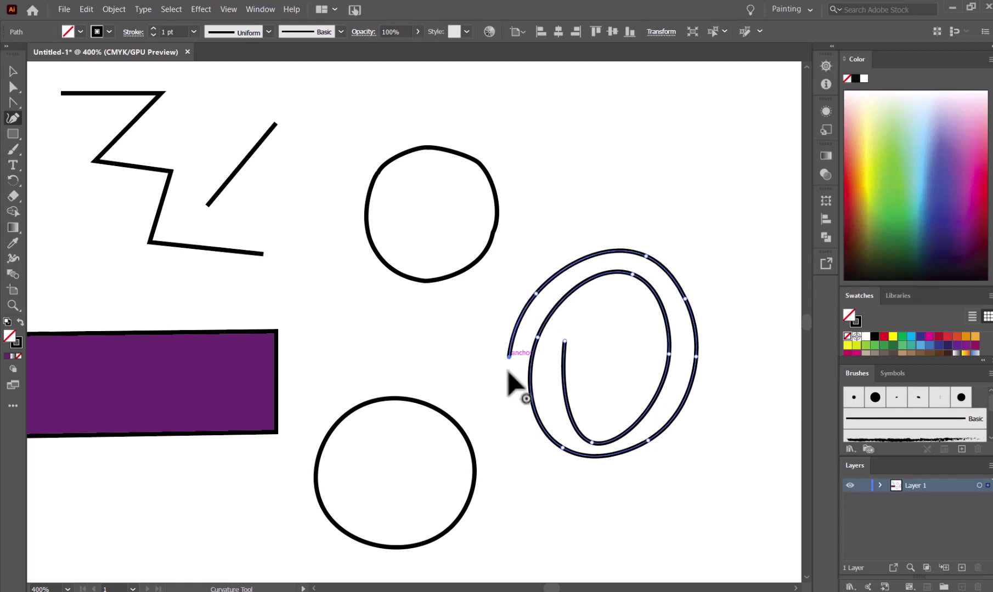
left_click(524, 437)
Add a third outer loop to the spiral and end it in a tail running down-left toward the space between the circles.
left_click(604, 475)
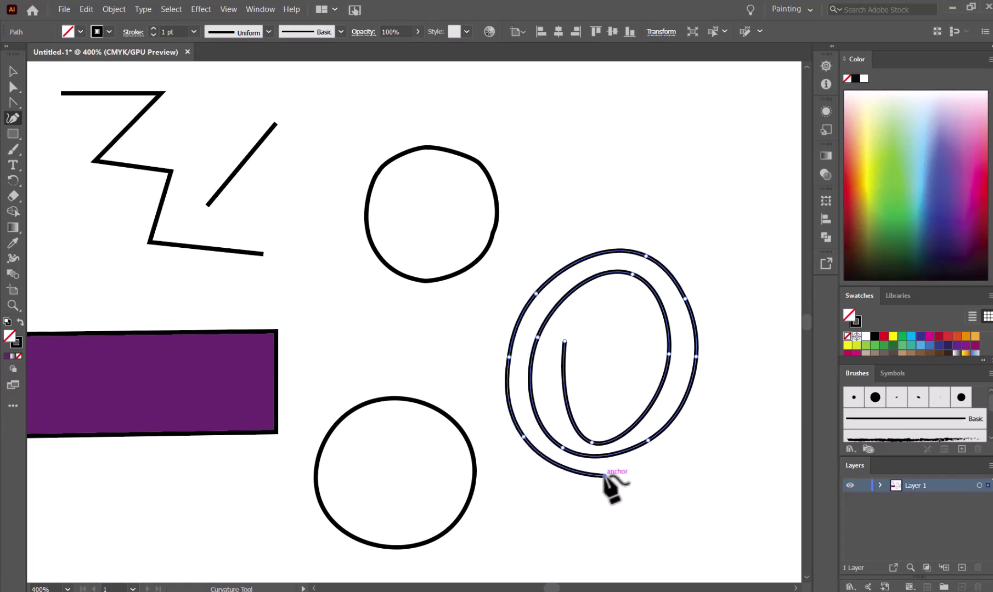
left_click(660, 464)
left_click(717, 401)
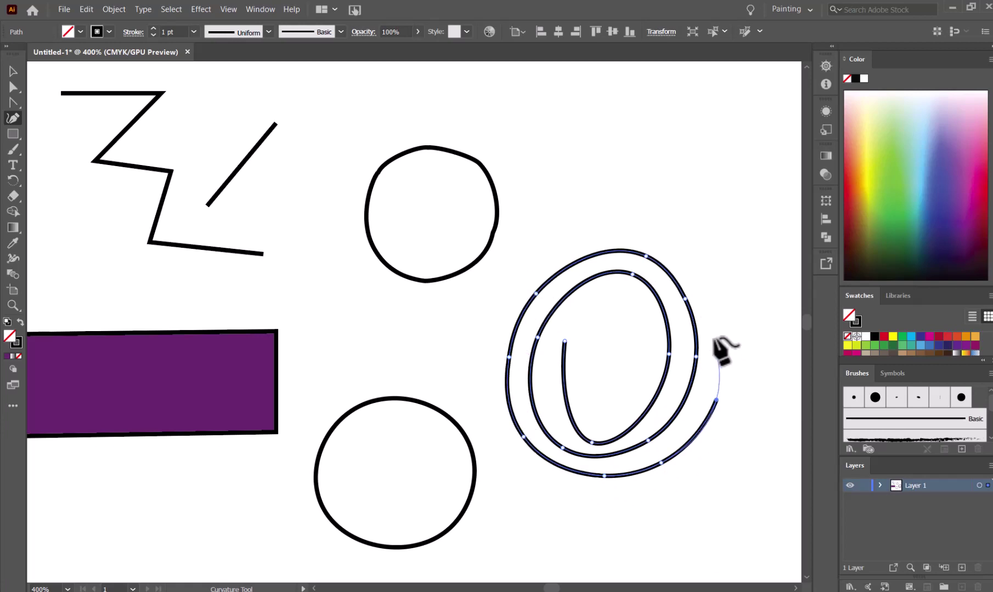
left_click(726, 305)
left_click(671, 239)
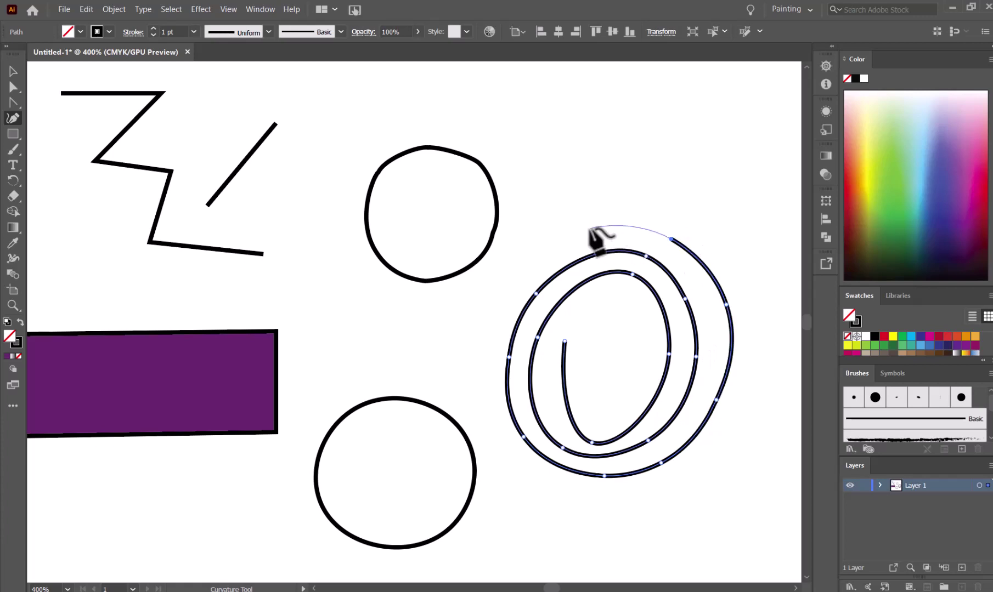
left_click(590, 228)
left_click(549, 257)
left_click(518, 288)
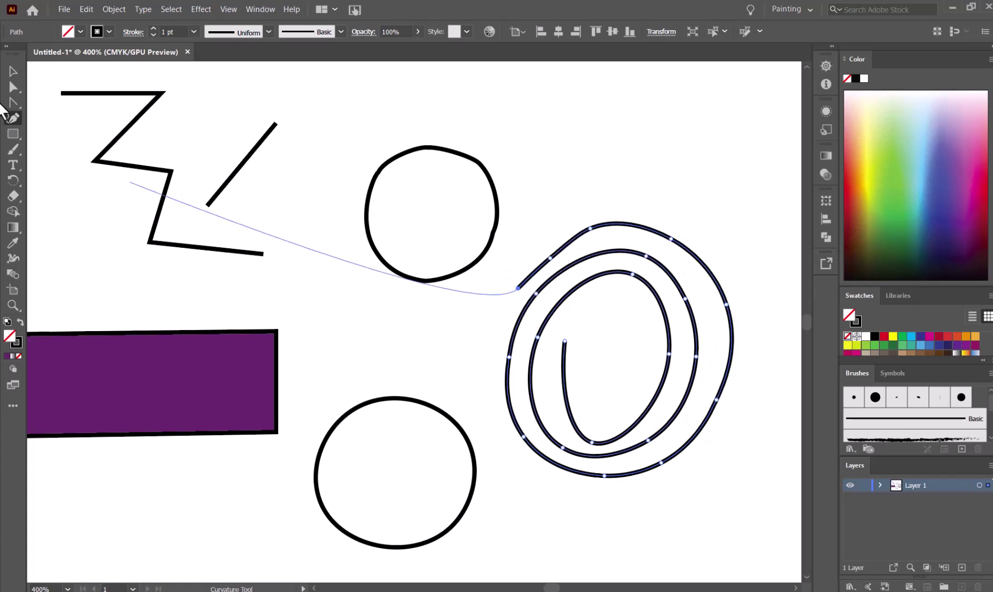
left_click(474, 318)
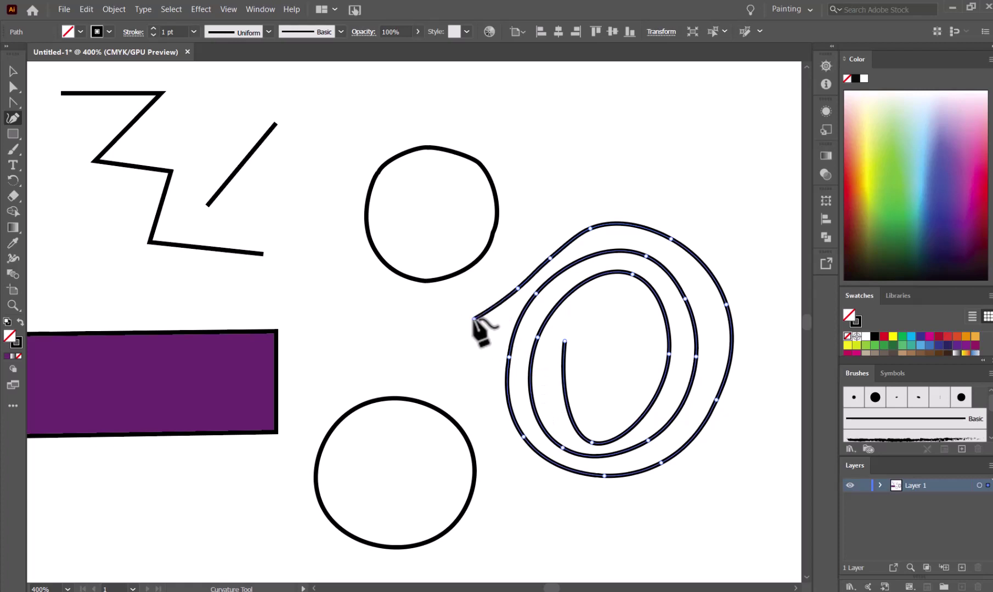
Move the lower circle up and slightly right, into the gap between the purple rectangle and the spiral.
left_click(12, 72)
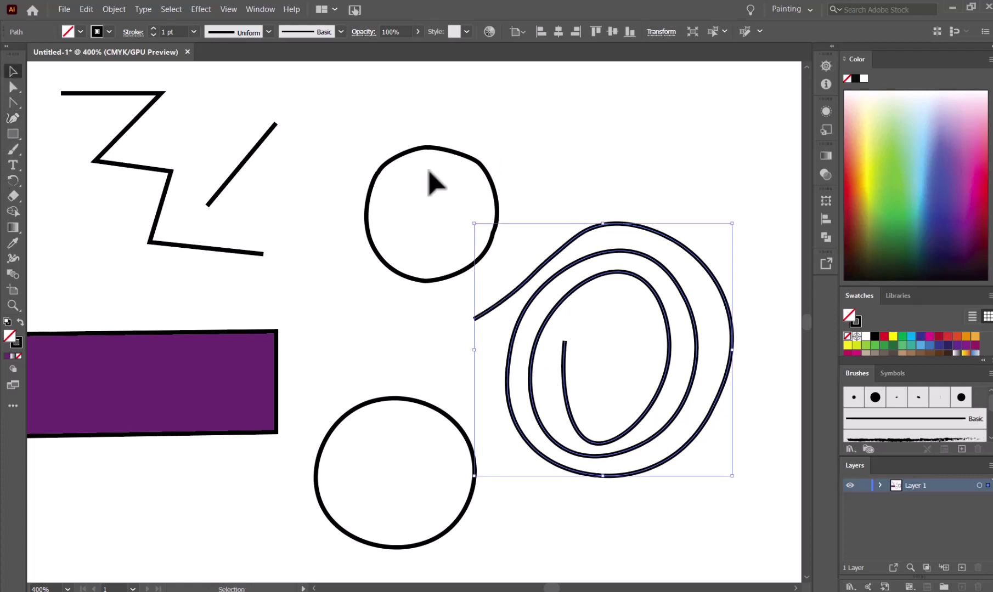
left_click(417, 406)
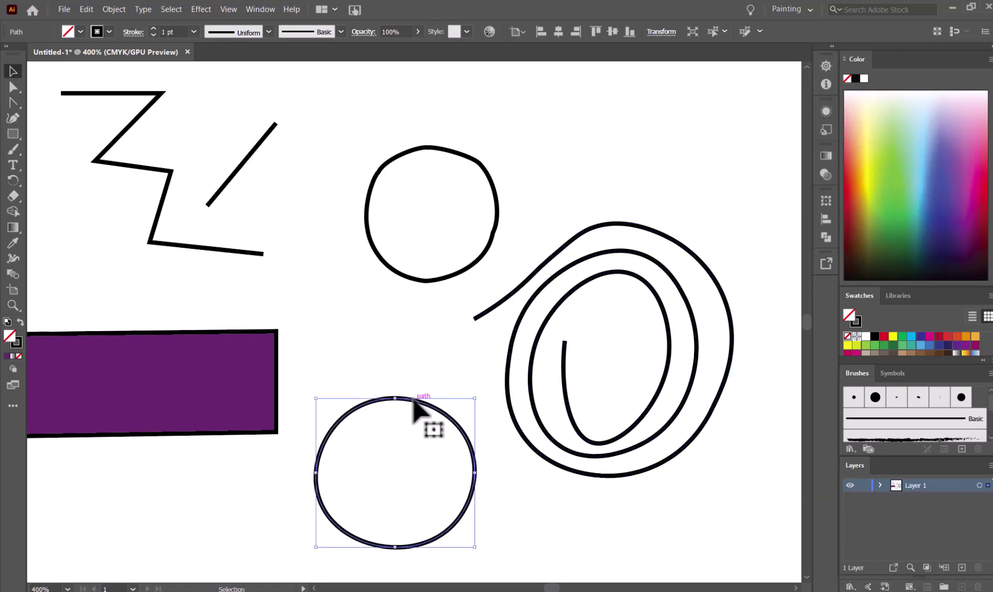
left_click_drag(417, 406, 436, 330)
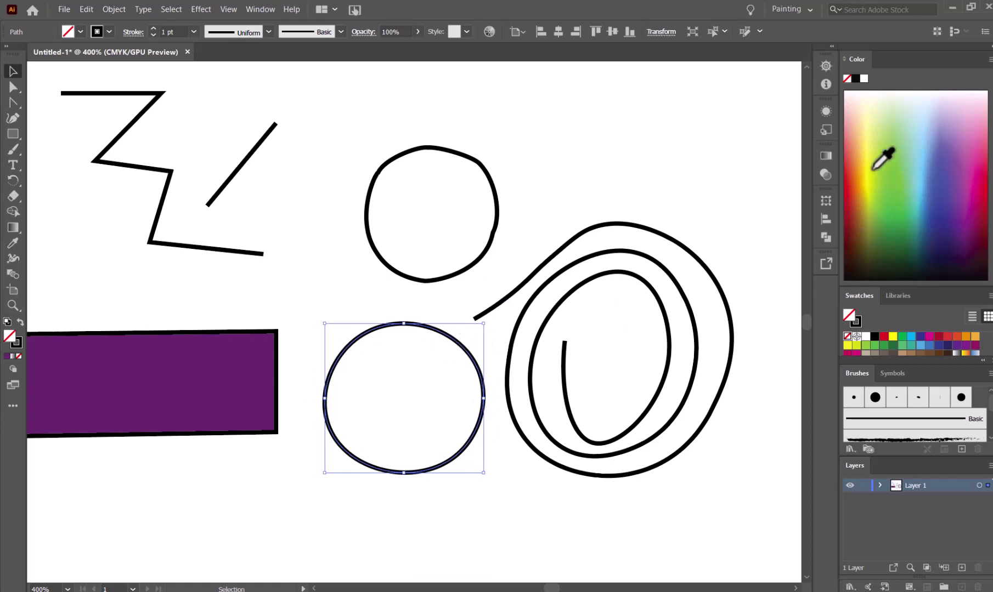
Try a light yellow-green and a dark olive fill on the lower circle, and set its fill back to None.
left_click_drag(873, 168, 871, 139)
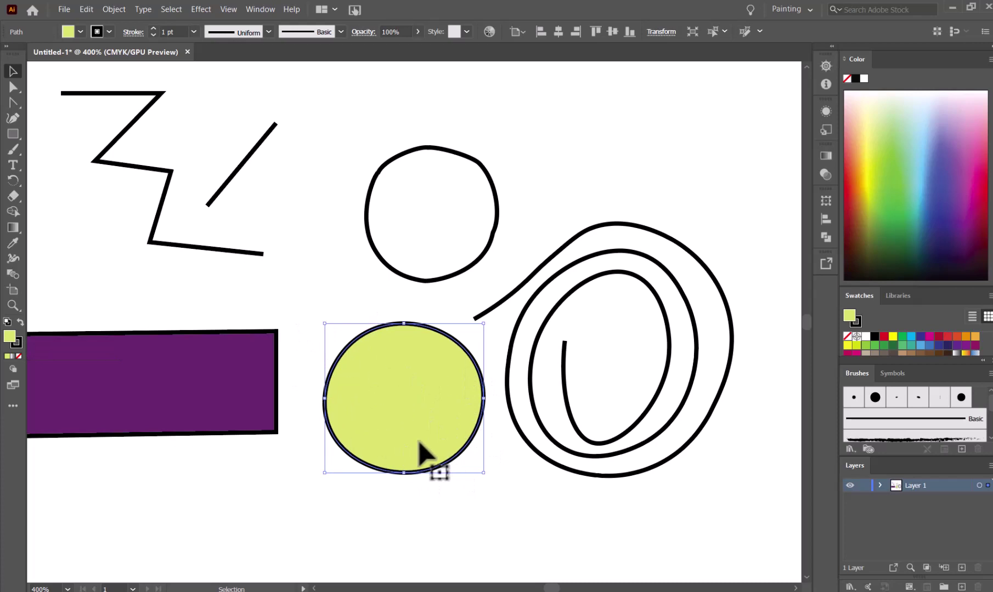
double_click(9, 335)
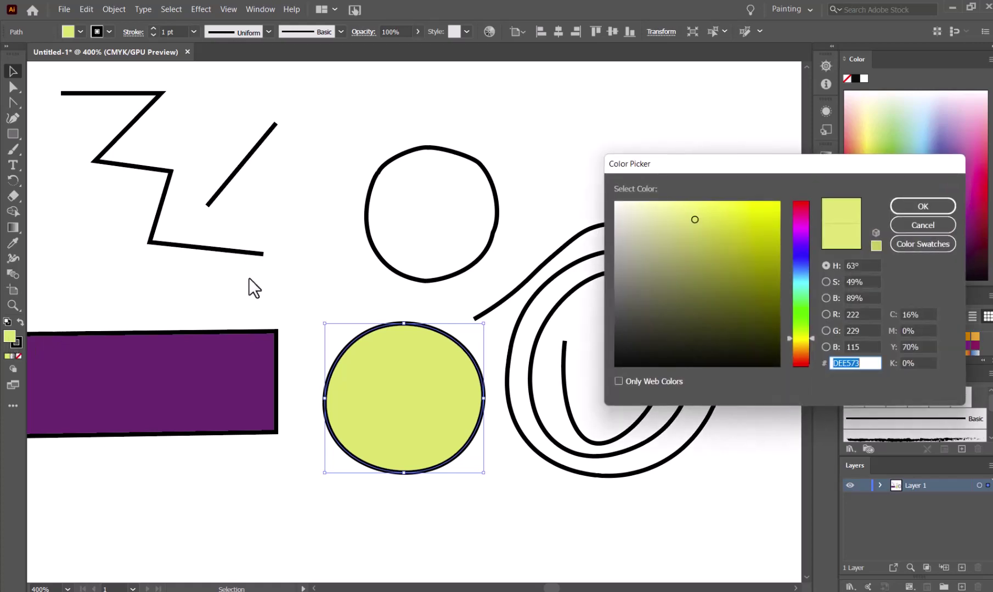
left_click_drag(636, 315, 714, 290)
left_click(912, 209)
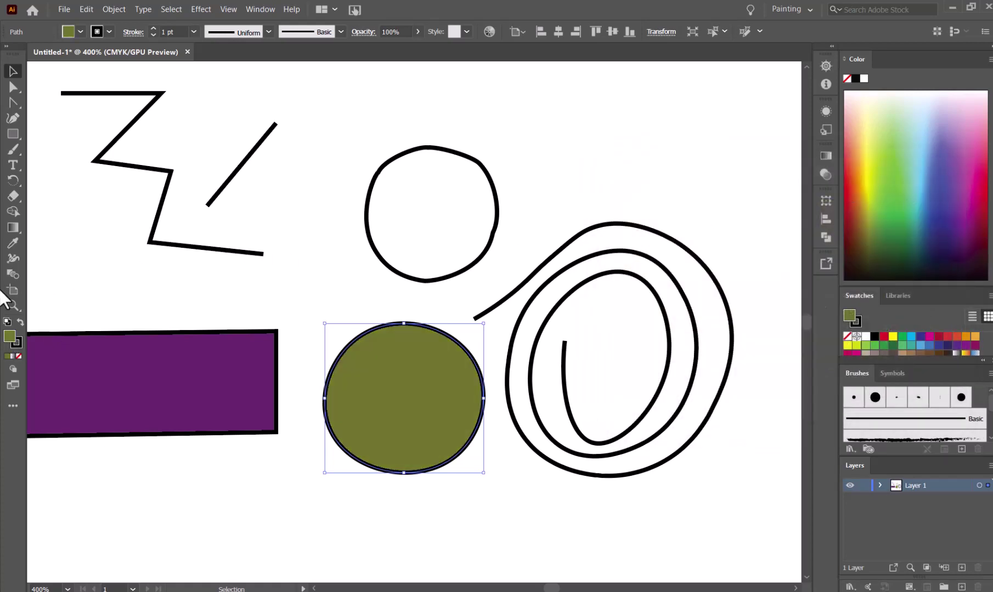
left_click(18, 356)
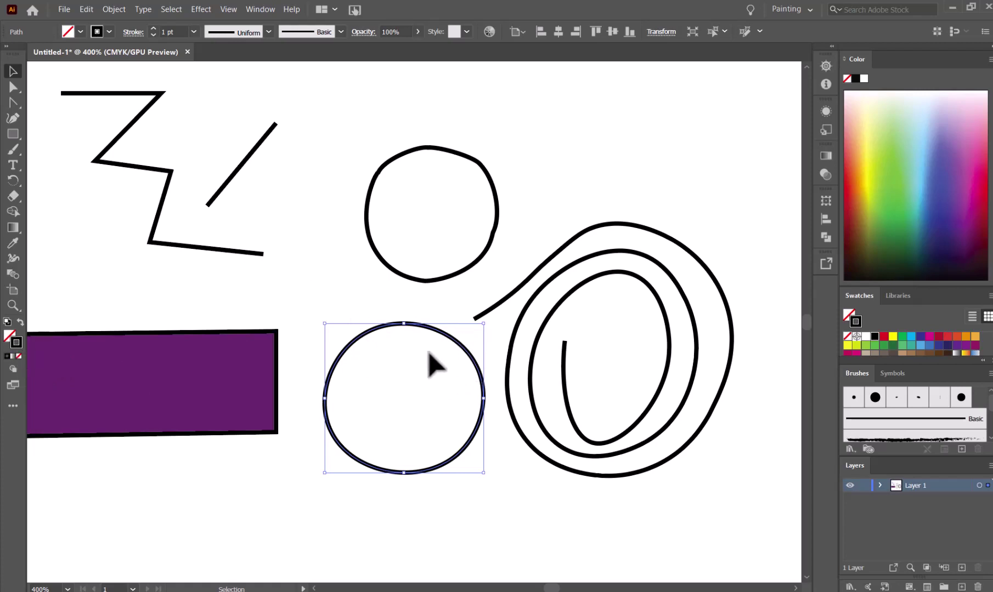
Change the lower circle's stroke color to dark magenta, hex 91344F.
double_click(15, 344)
left_click(720, 272)
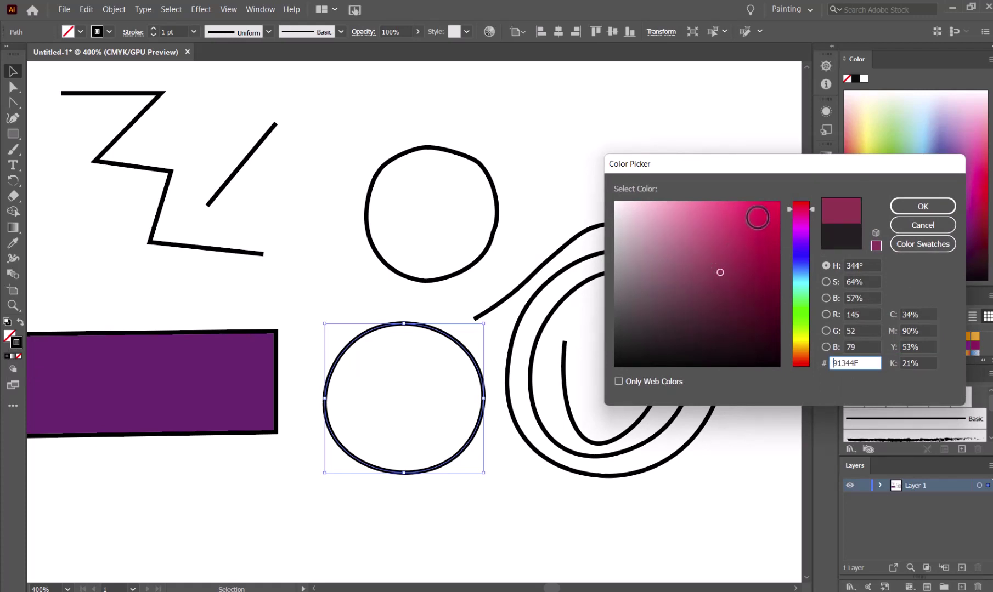
left_click(925, 208)
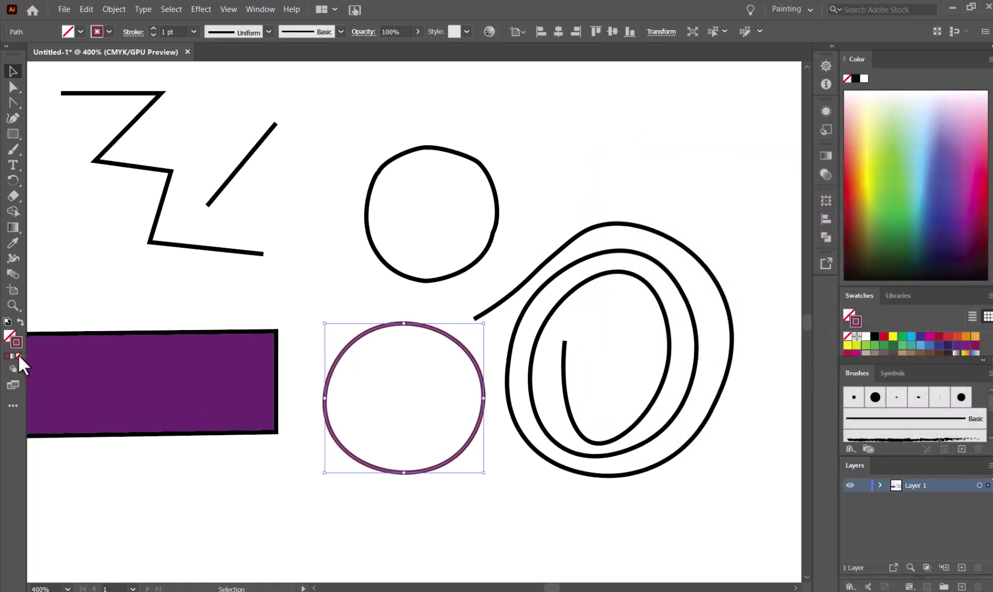
Remove the black stroke from the purple rectangle, keeping its purple fill, and deselect it.
left_click(195, 338)
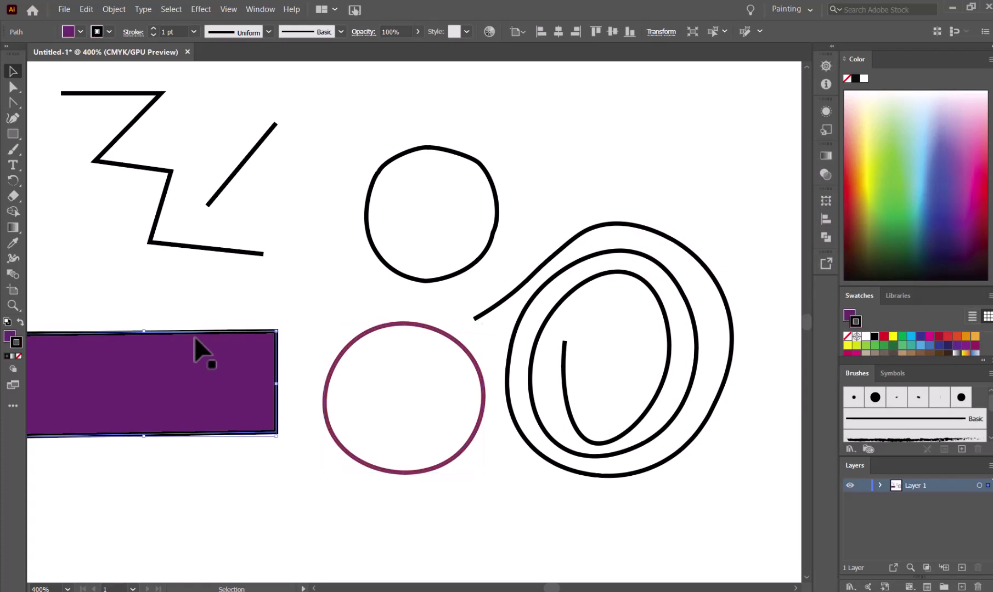
left_click_drag(201, 536, 419, 470)
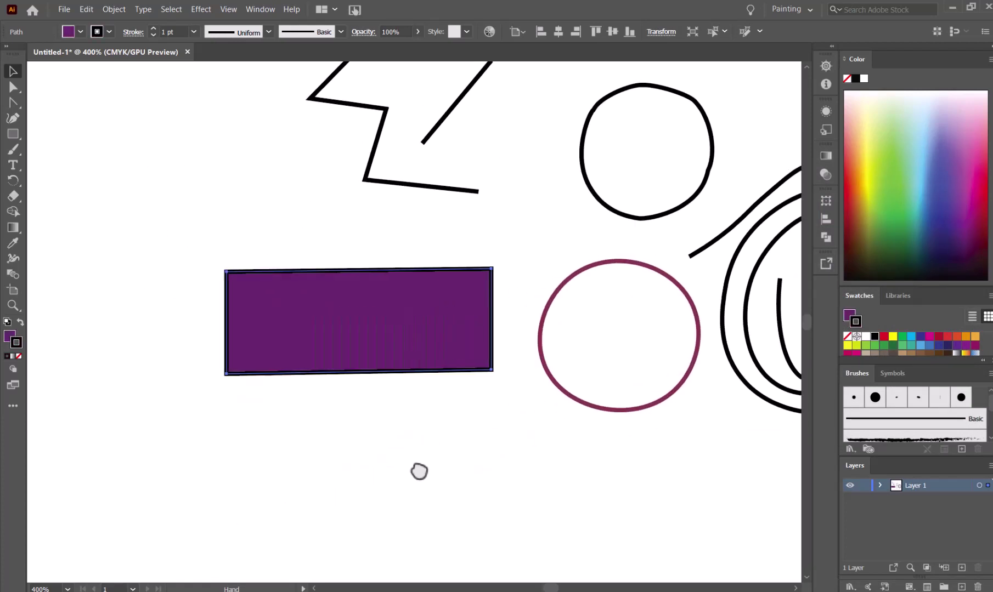
left_click(18, 356)
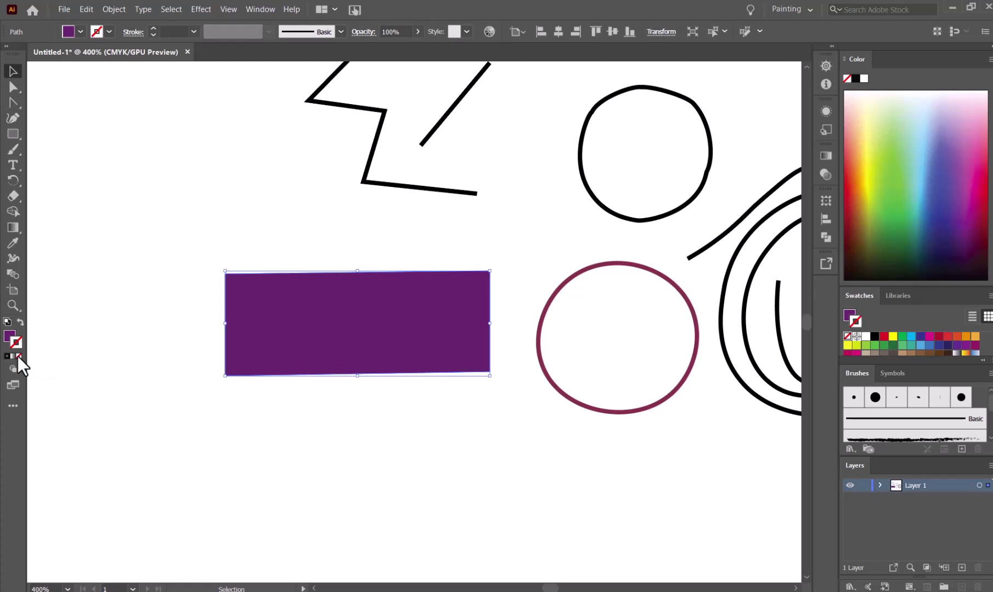
left_click(177, 382)
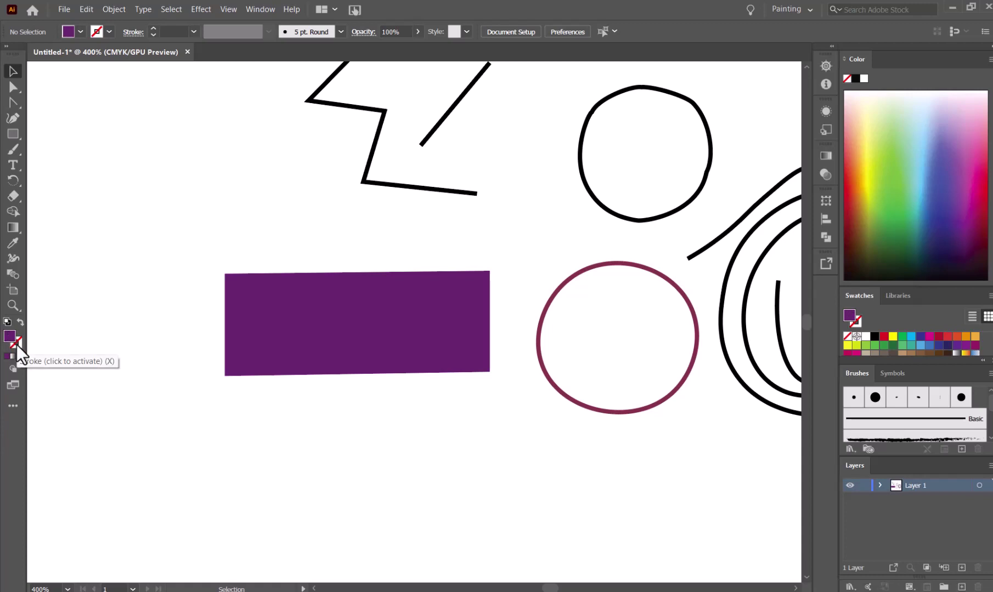
left_click(16, 345)
left_click(6, 340)
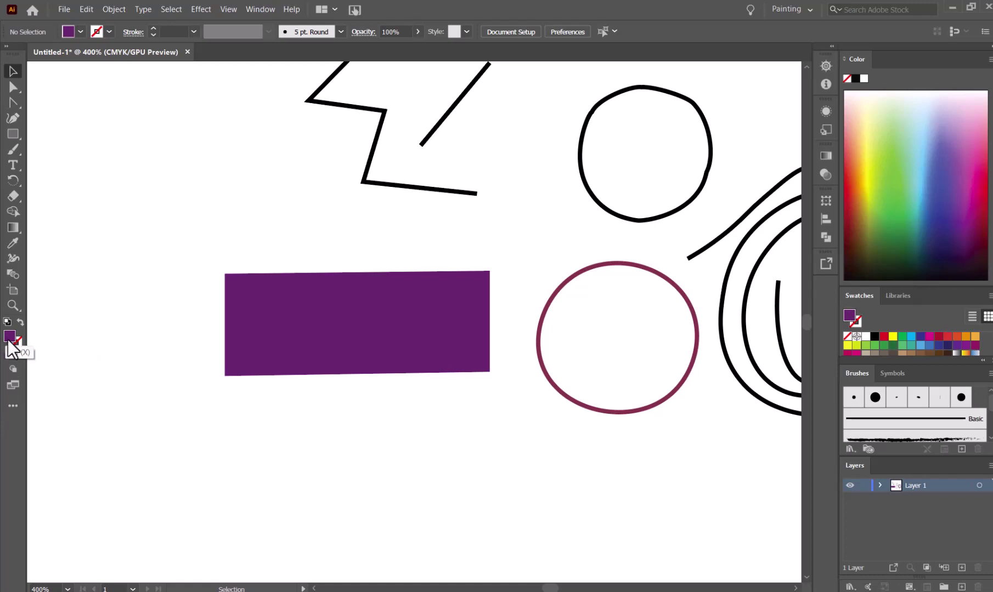
left_click(19, 344)
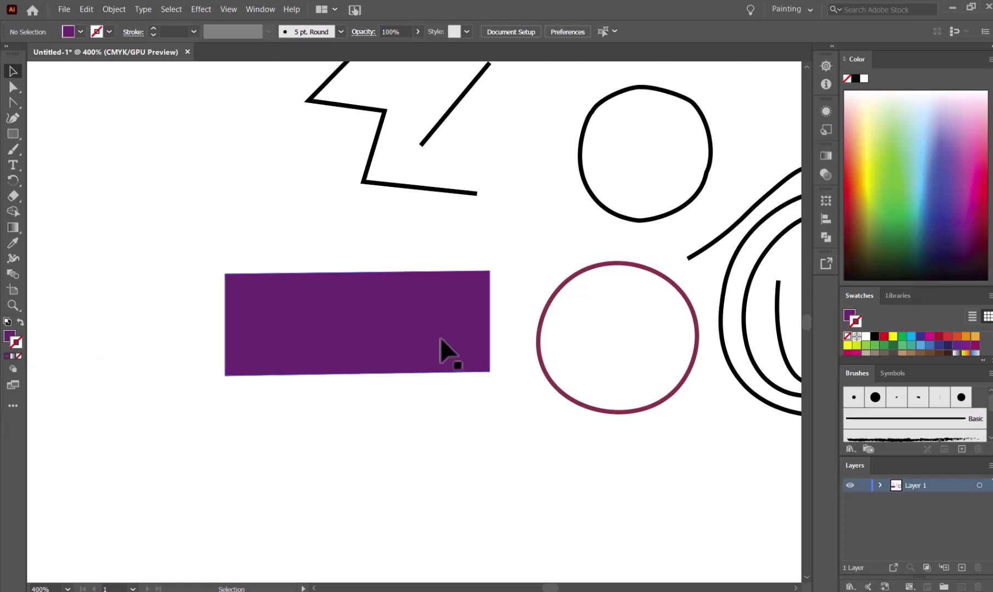
mouse_move(484, 284)
left_mouse_down()
mouse_move(479, 295)
mouse_move(244, 377)
mouse_move(322, 355)
left_mouse_up()
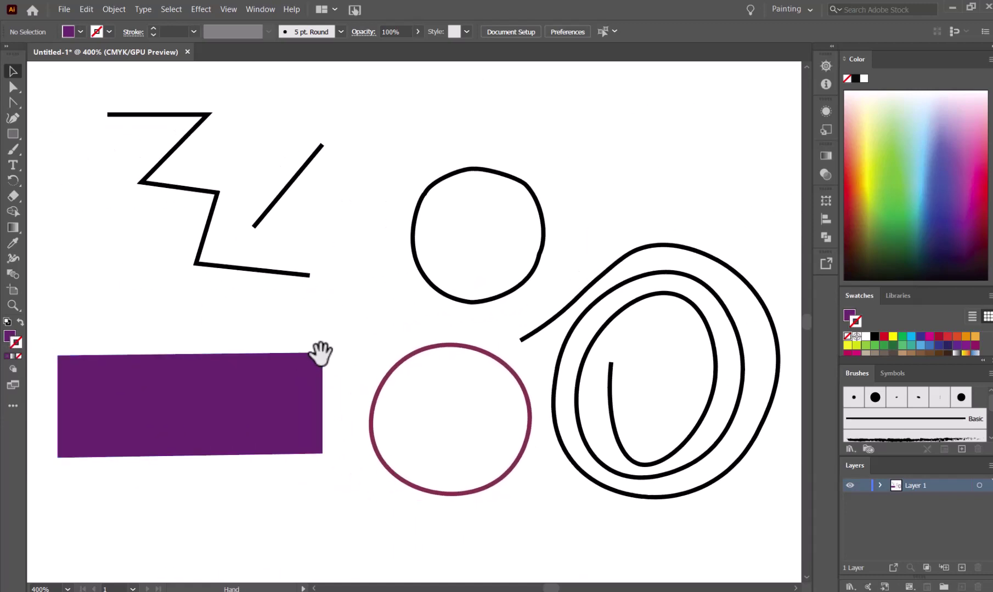
key("ctrl+minus")
key("ctrl+minus")
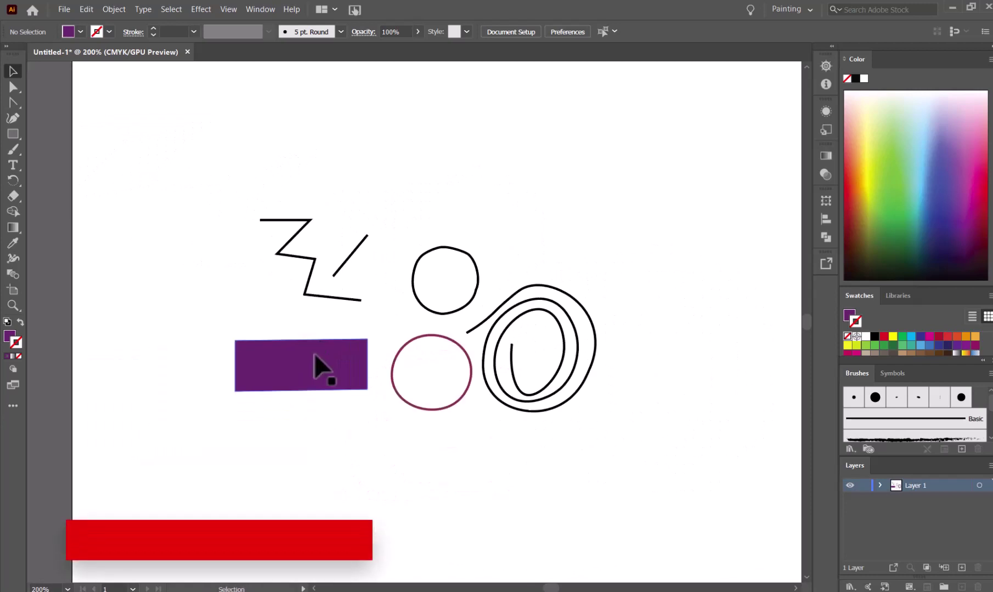
left_click_drag(638, 254, 612, 264)
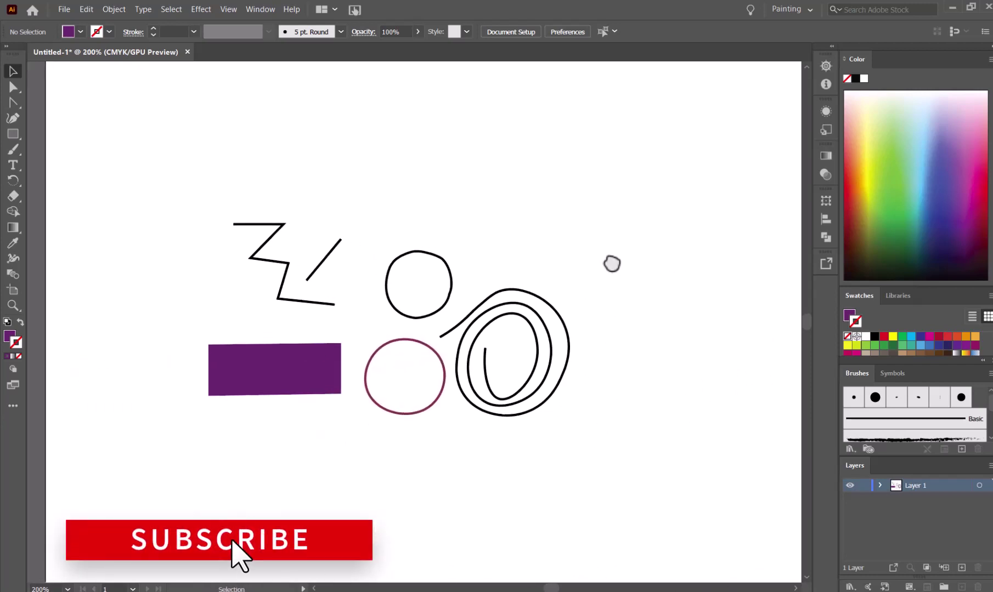